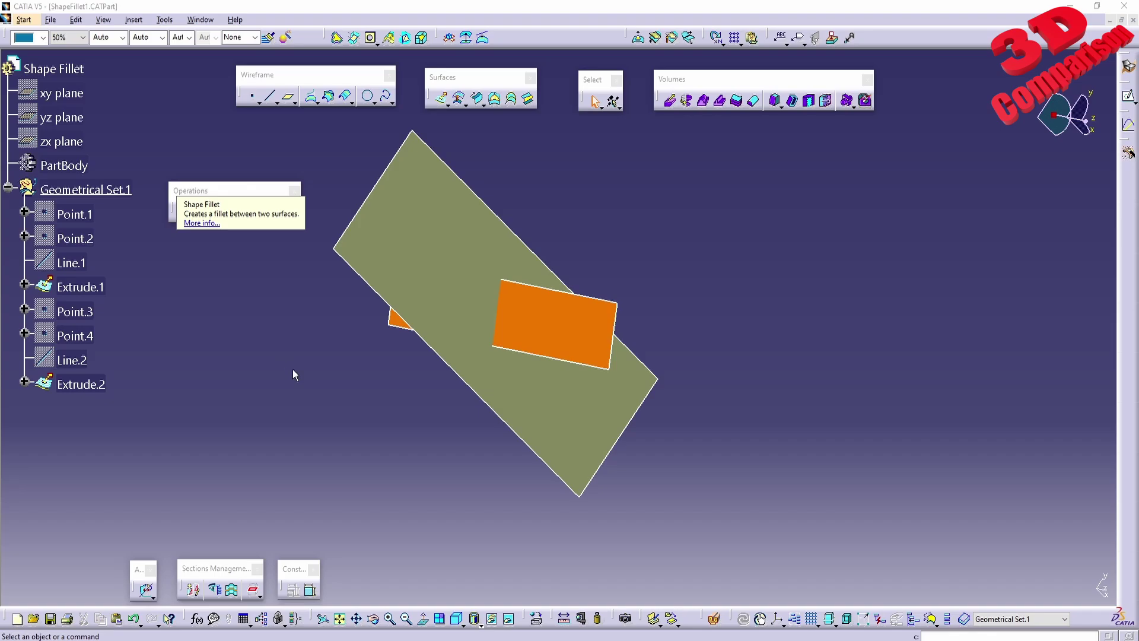
Step: Begin a shape fillet, then abandon it after orbiting around the two surfaces
click(293, 369)
click(240, 212)
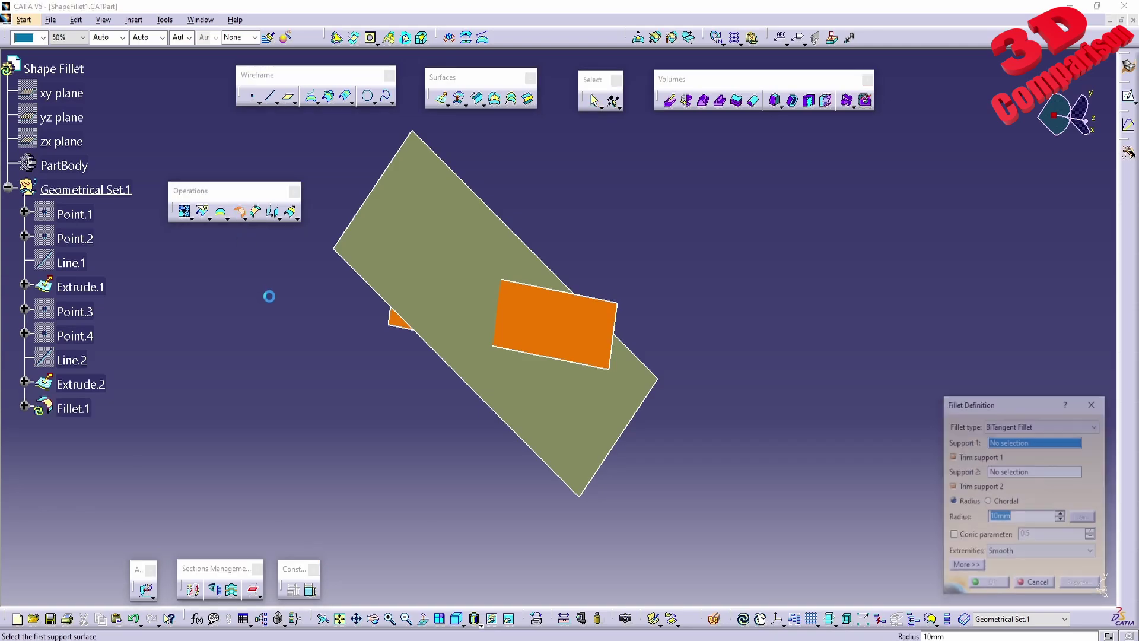
middle_drag(312, 346, 585, 381)
key(Escape)
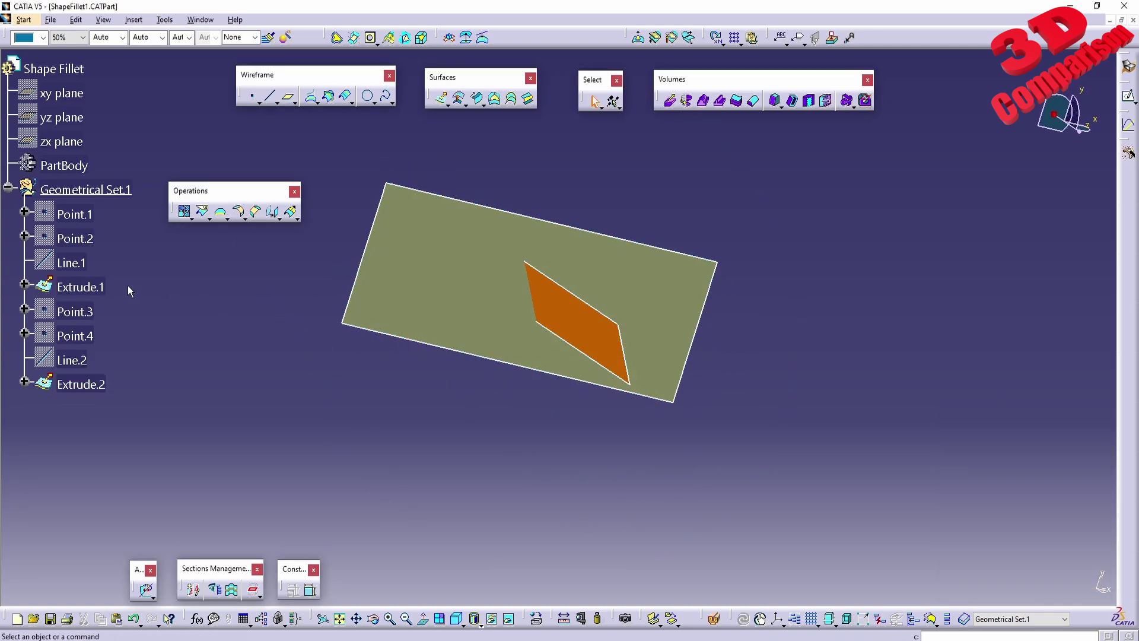
Step: Inspect the Line.1 and Extrude.1 definitions and orbit to reveal both extrusions
double_click(71, 263)
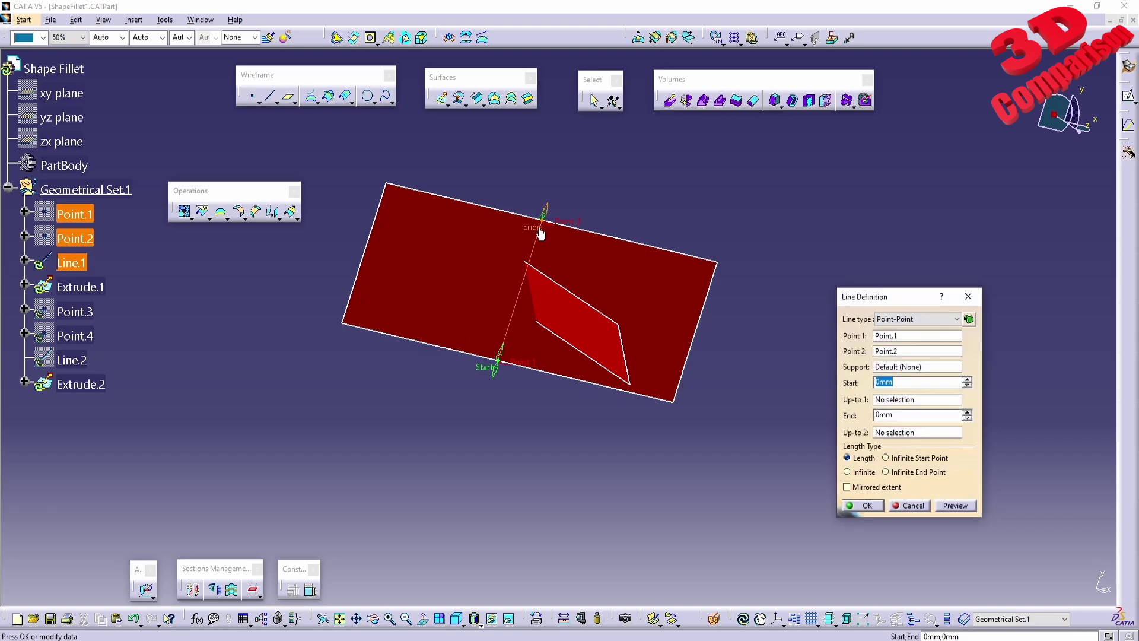
double_click(89, 286)
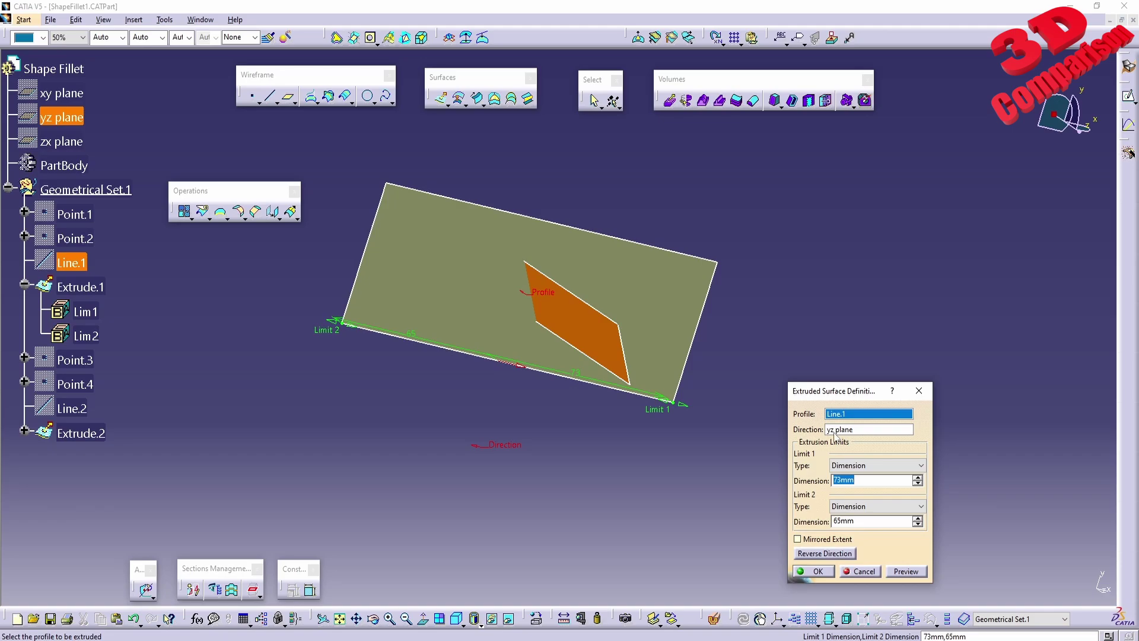
click(814, 571)
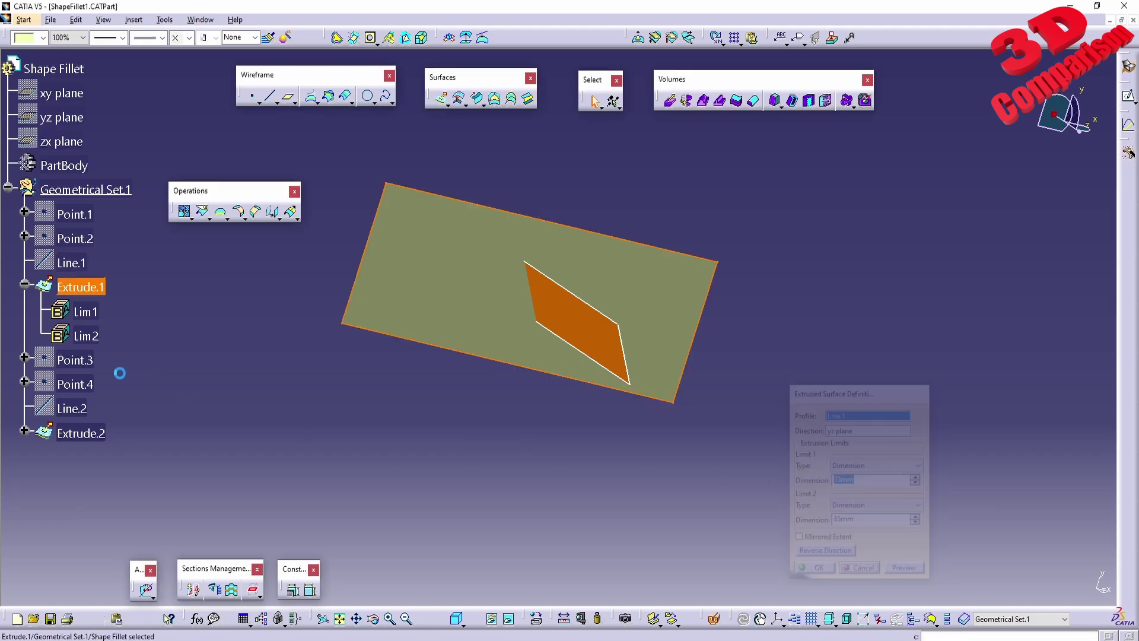
double_click(88, 430)
middle_drag(493, 432, 585, 298)
middle_drag(534, 326, 295, 364)
click(295, 363)
middle_drag(491, 199, 534, 330)
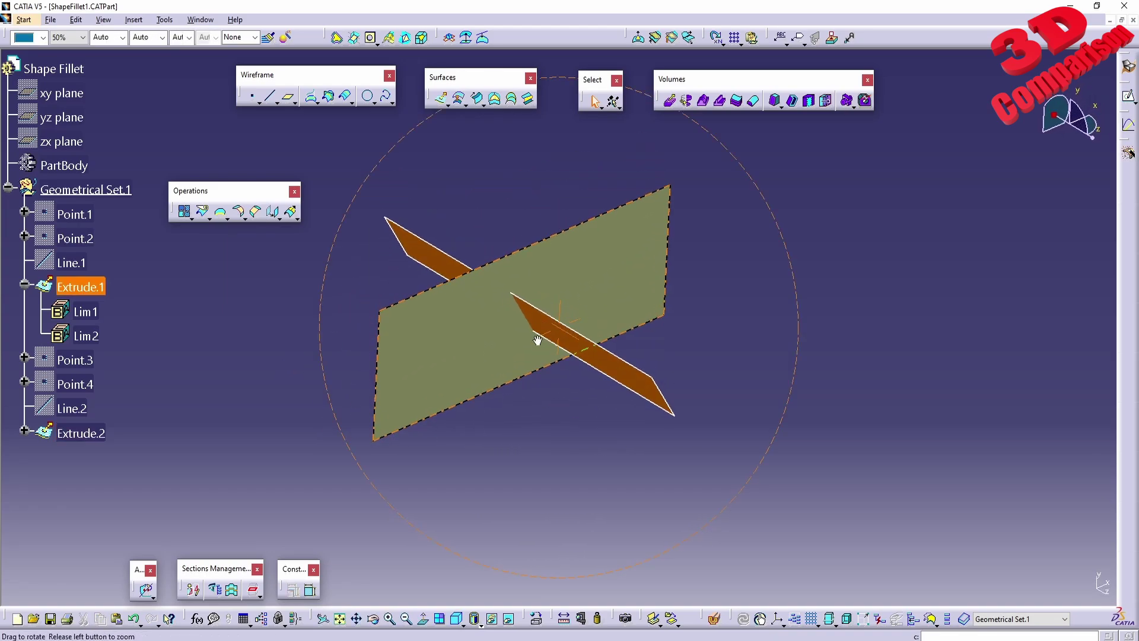
Step: Create a 10mm BiTangent shape fillet with Extrude.1 and Extrude.2 as supports, previewing first
click(239, 212)
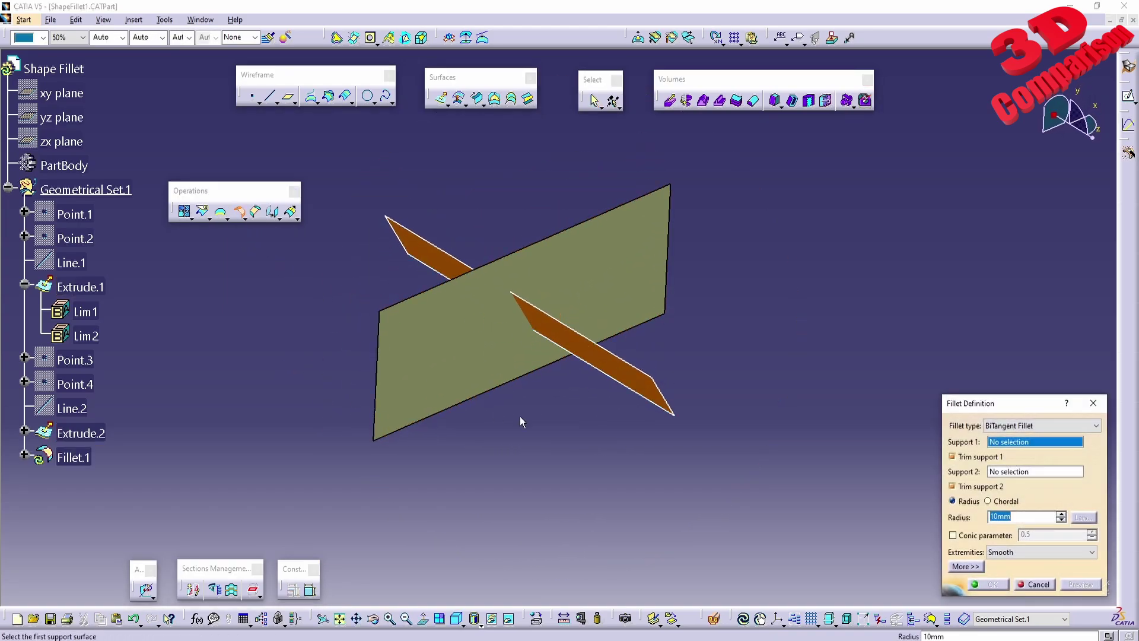
click(1020, 426)
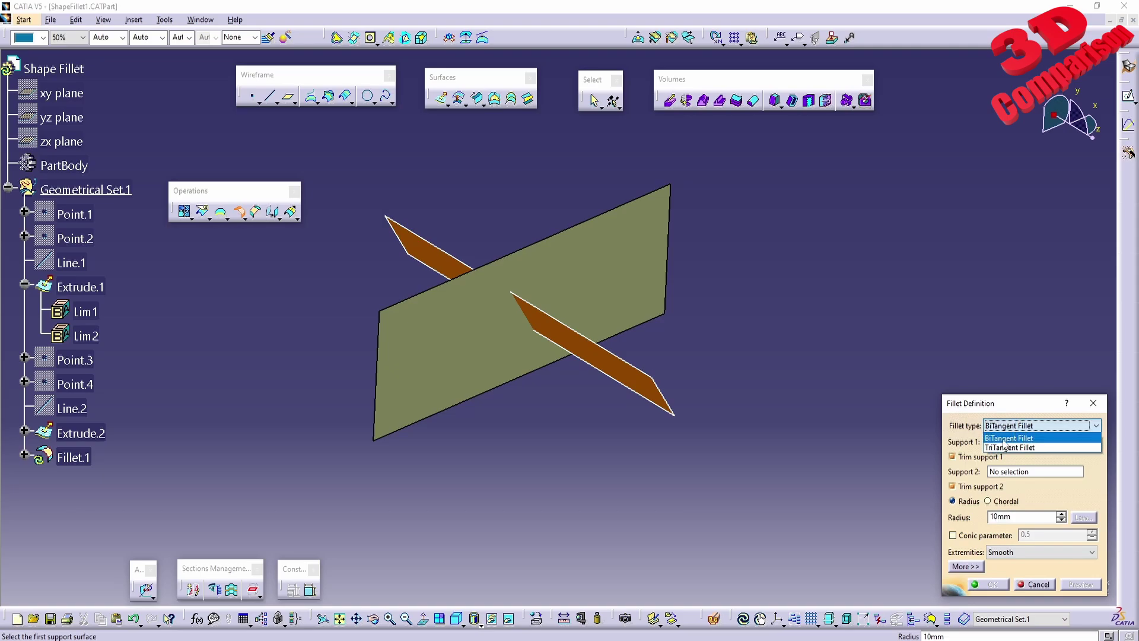
click(1008, 438)
middle_drag(667, 472, 521, 419)
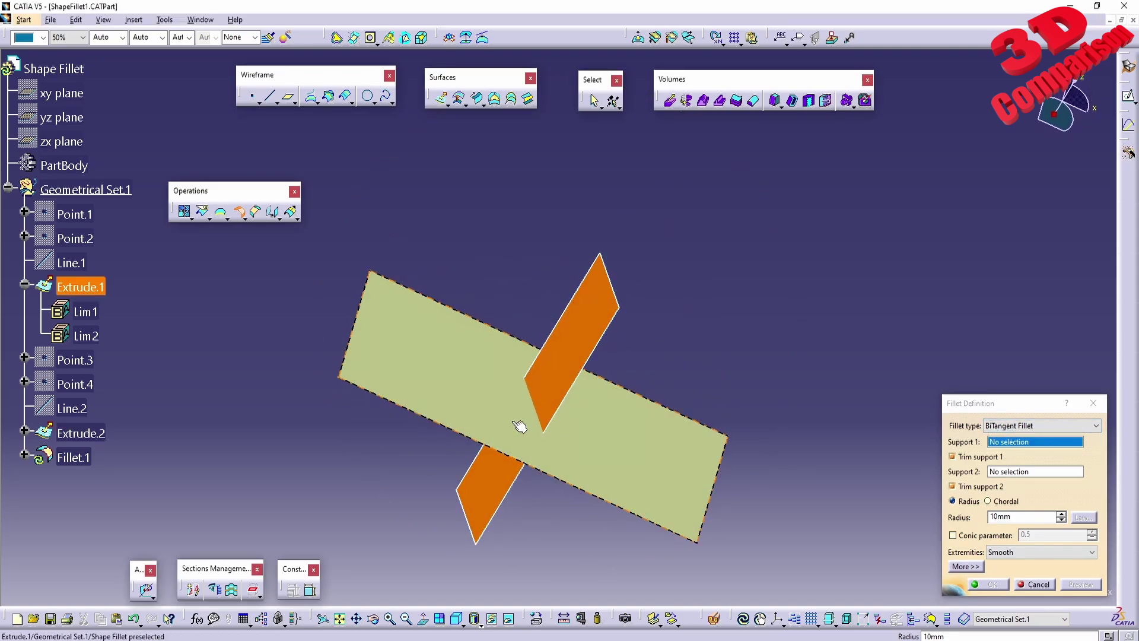
click(466, 378)
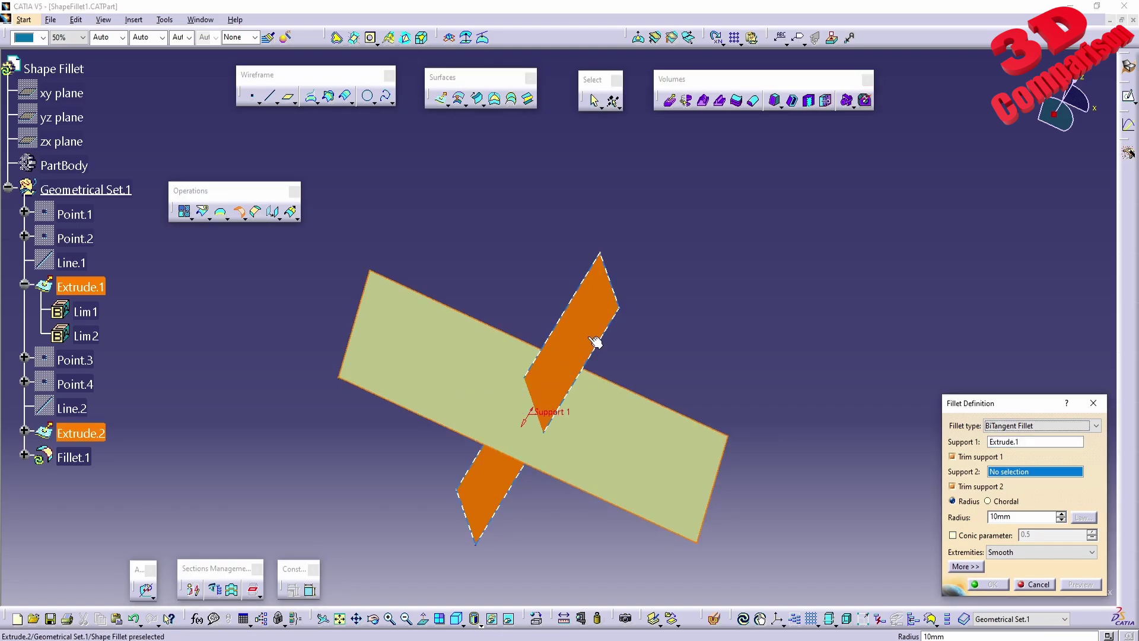
click(609, 323)
middle_drag(559, 475, 546, 350)
click(1078, 585)
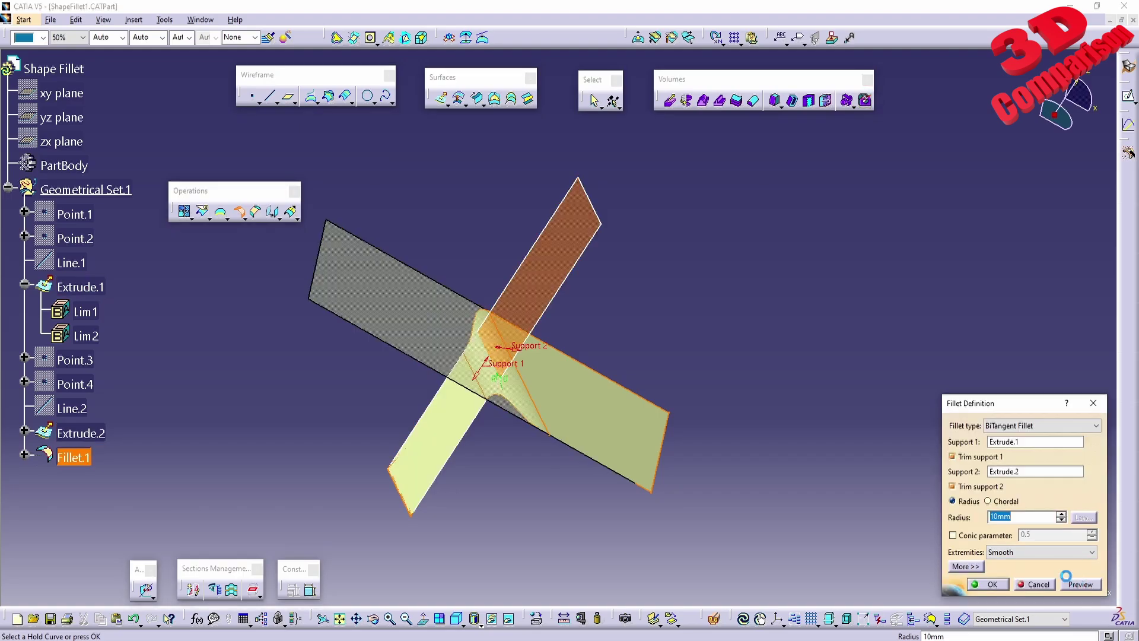
middle_drag(484, 497, 553, 411)
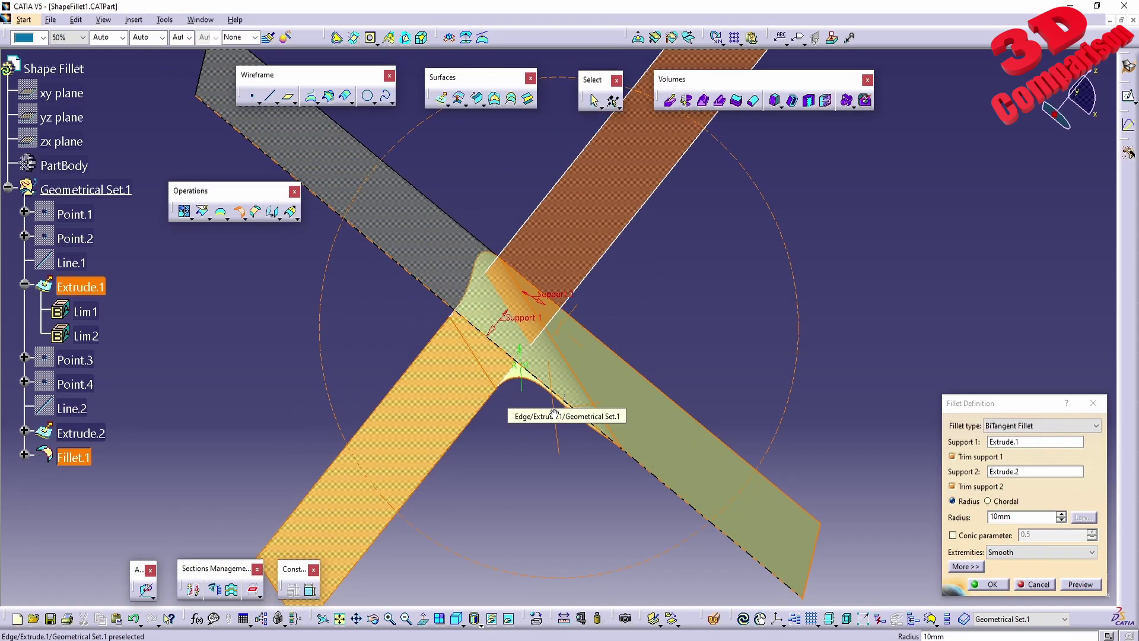
click(992, 585)
middle_drag(593, 379, 564, 415)
Step: Switch Fillet.1 from a radius to a Chordal length and confirm it
double_click(88, 456)
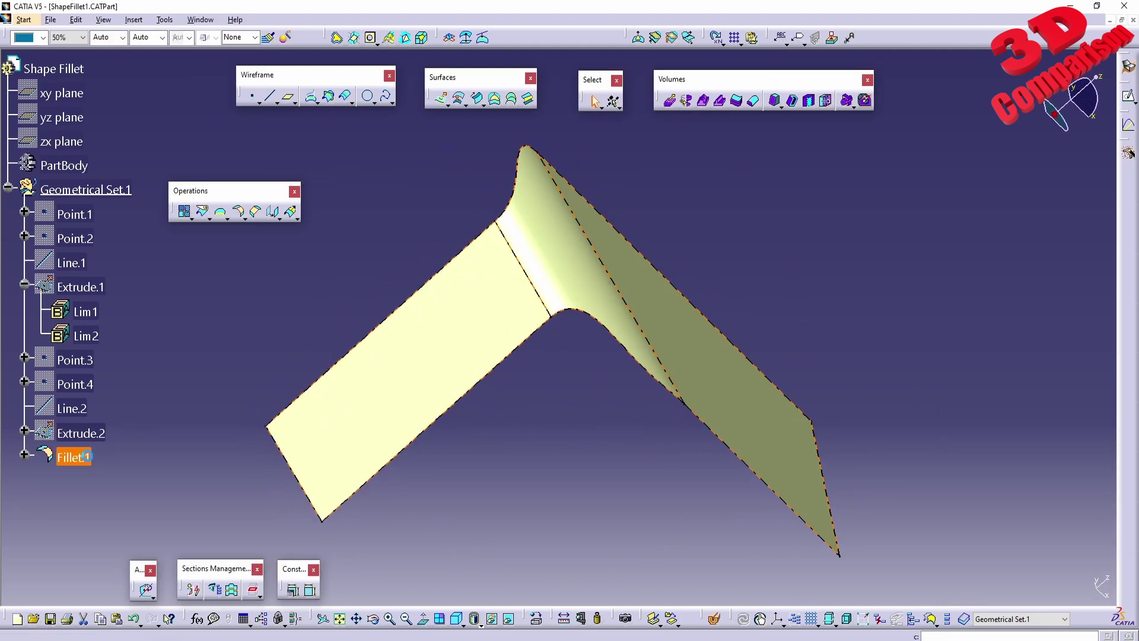
double_click(83, 456)
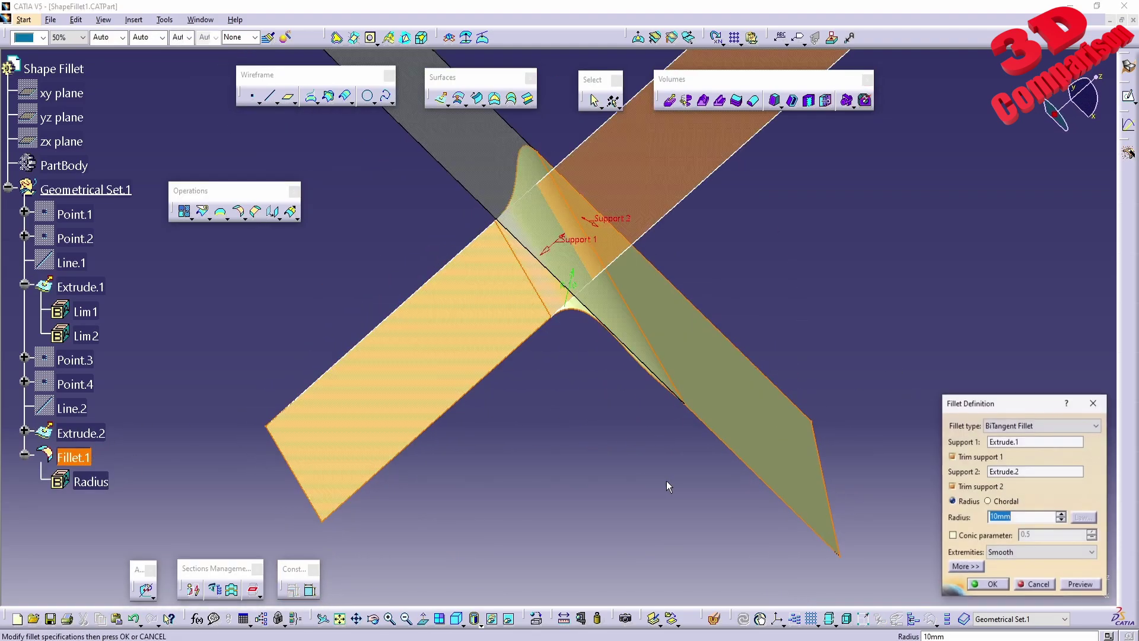
click(988, 501)
click(1080, 584)
click(992, 584)
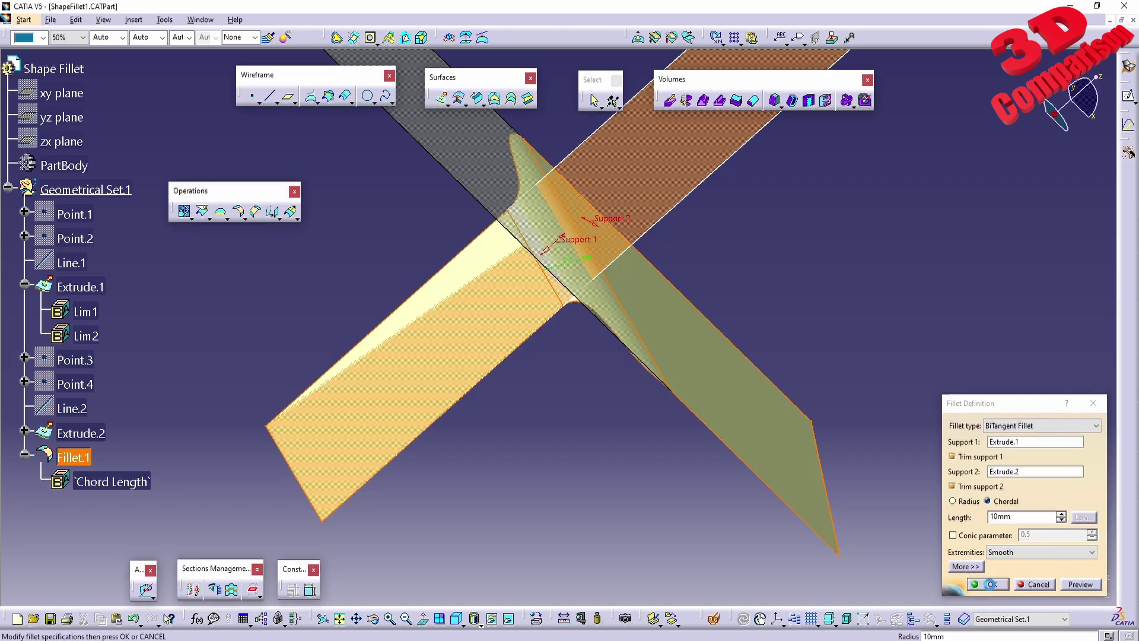
middle_drag(554, 345, 575, 247)
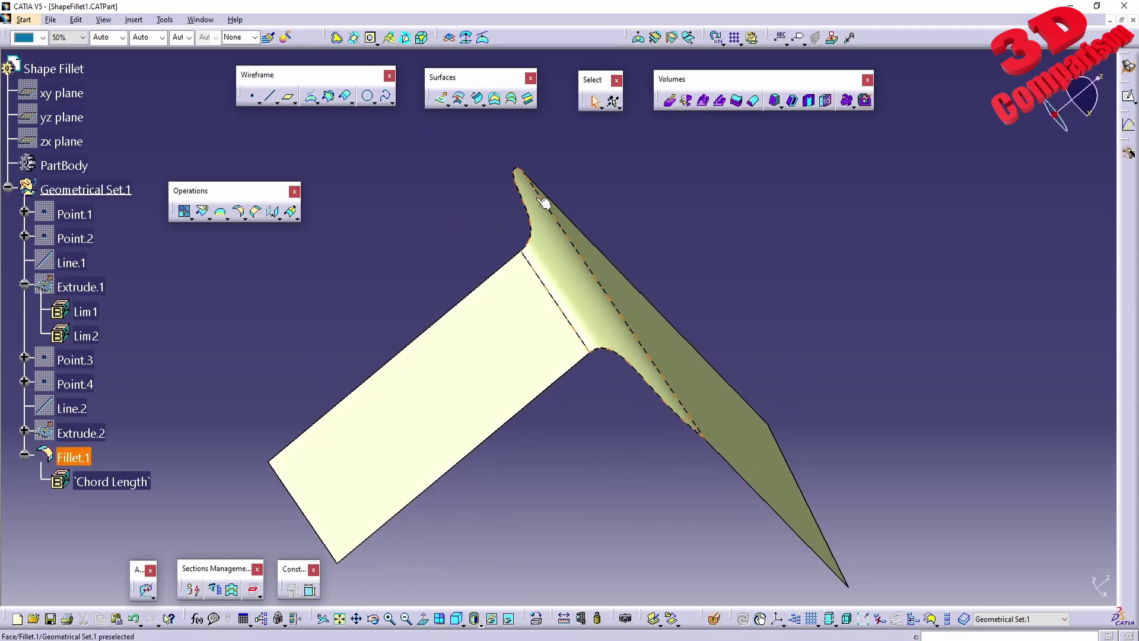
Step: Set Fillet.1's chord length to 1mm, preview and confirm it
double_click(89, 456)
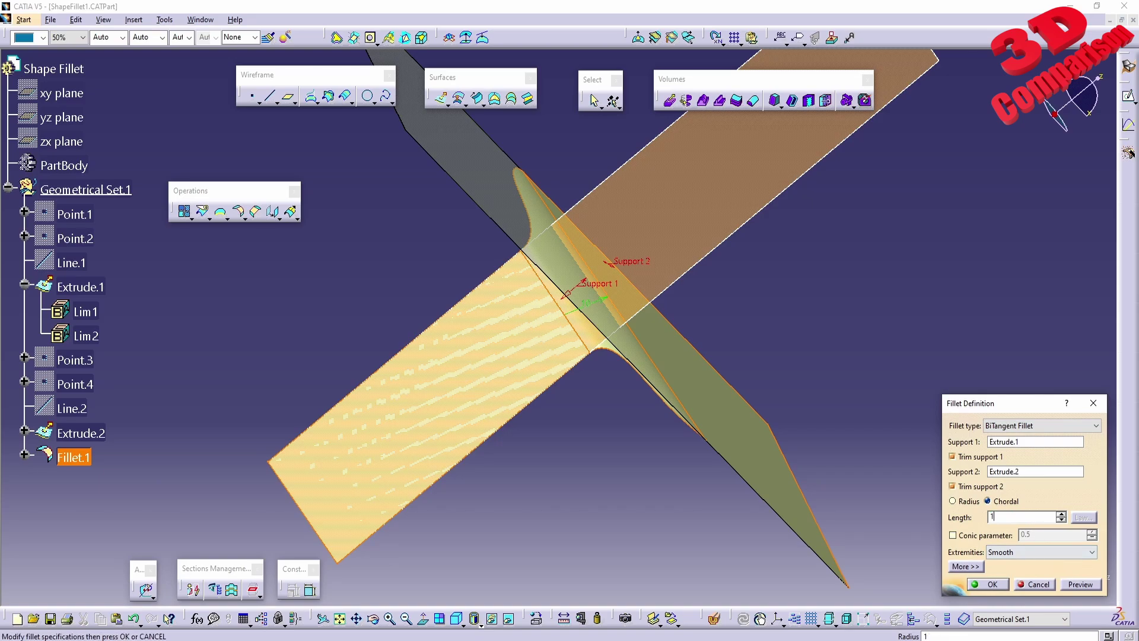
click(1080, 585)
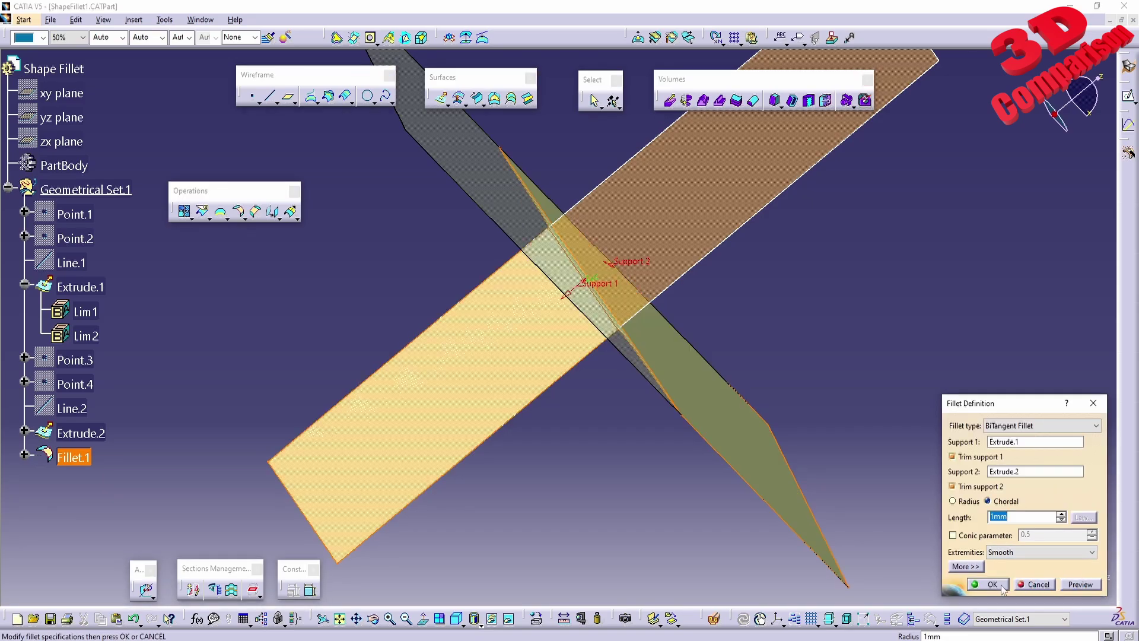
click(1001, 587)
middle_drag(641, 372, 549, 388)
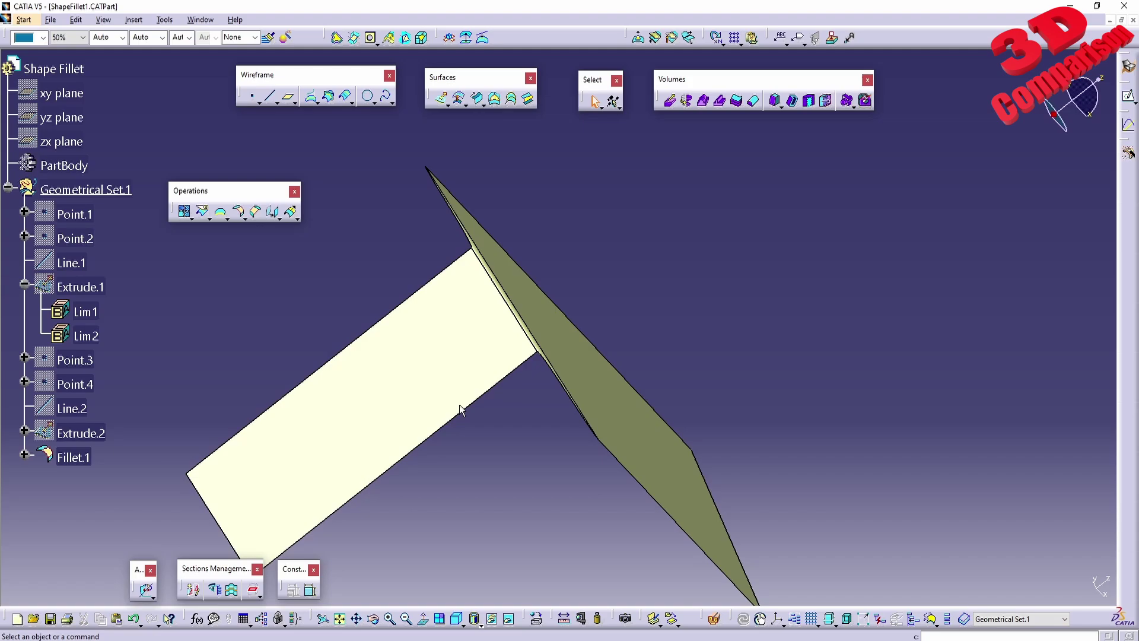
Step: Widen Fillet.1's chord length to 20mm and confirm it
double_click(91, 455)
text(20)
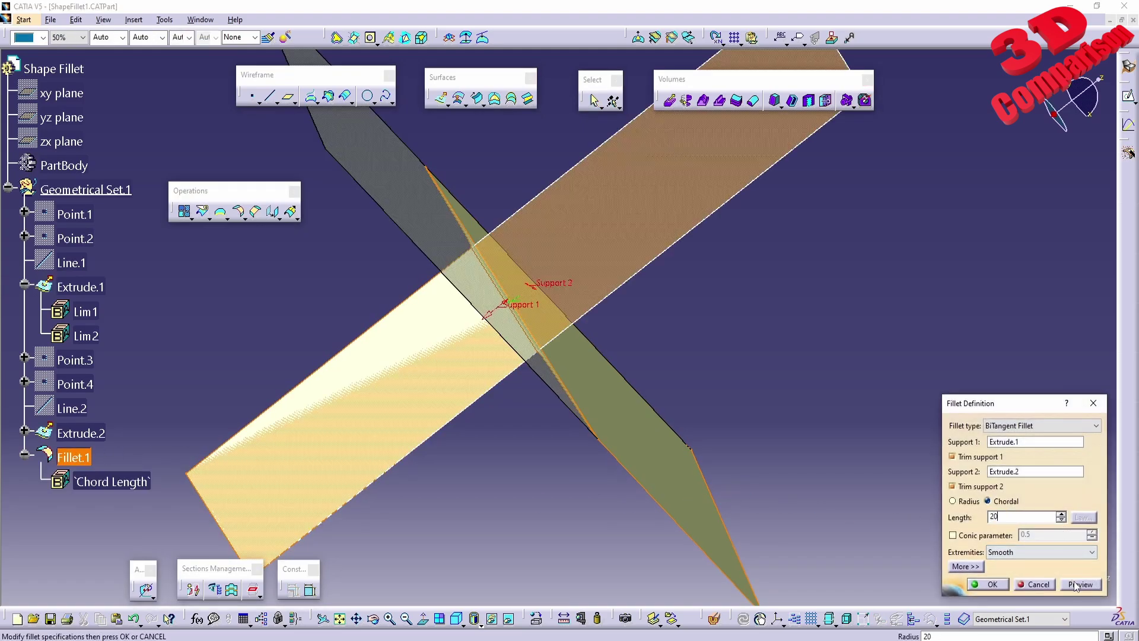
click(1078, 585)
click(989, 584)
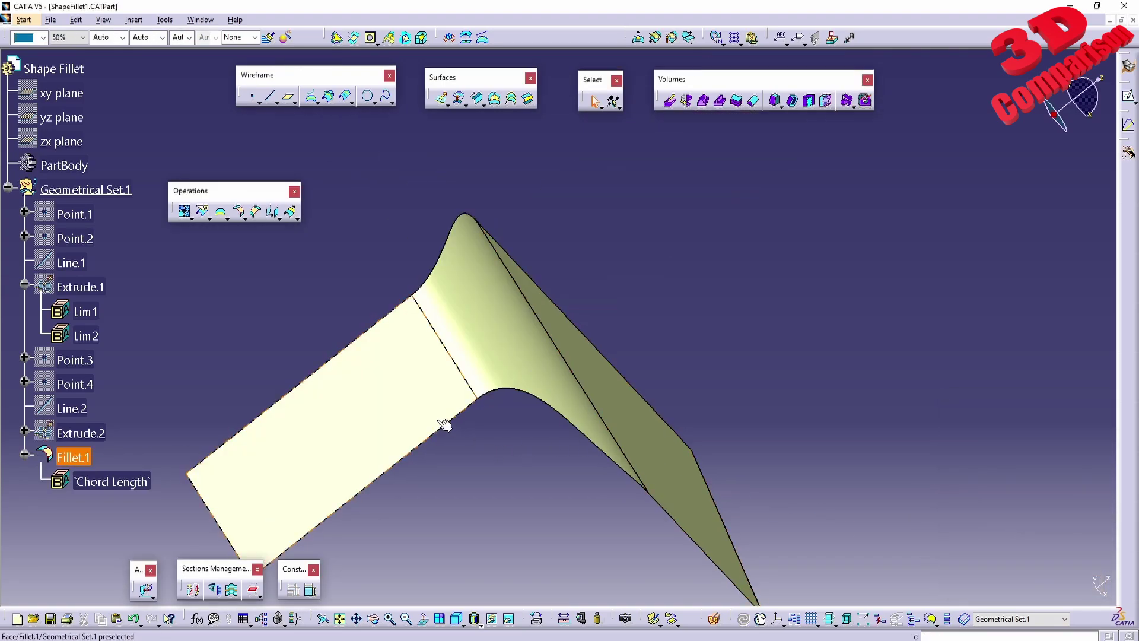
middle_drag(445, 420, 432, 371)
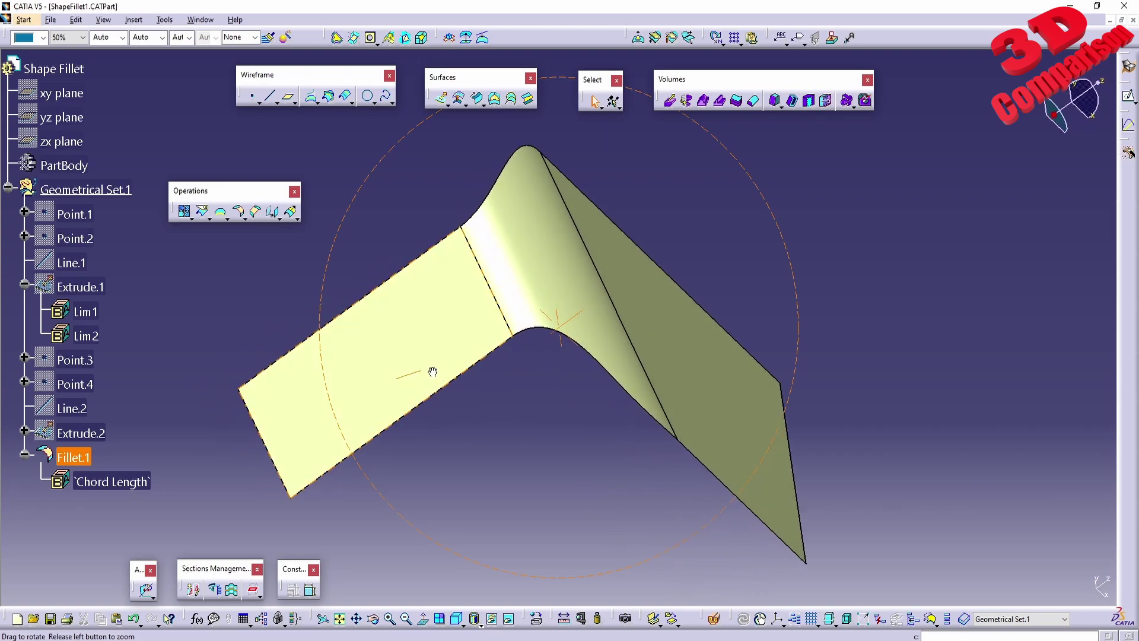
Step: Reopen Fillet.1 and give it Straight extremities
double_click(71, 458)
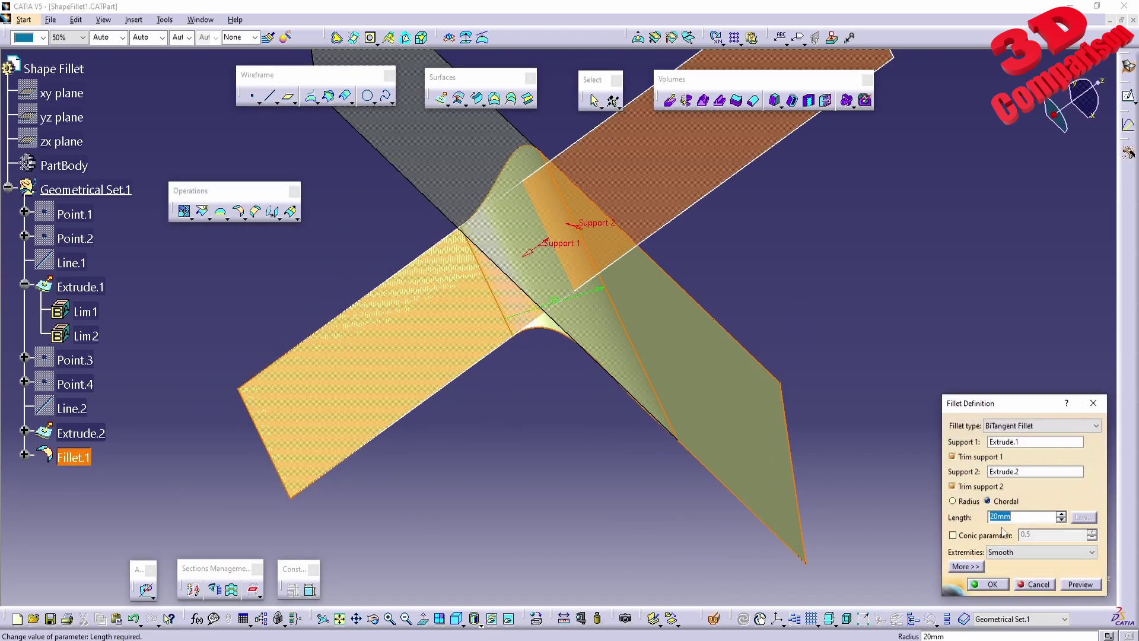
click(1002, 555)
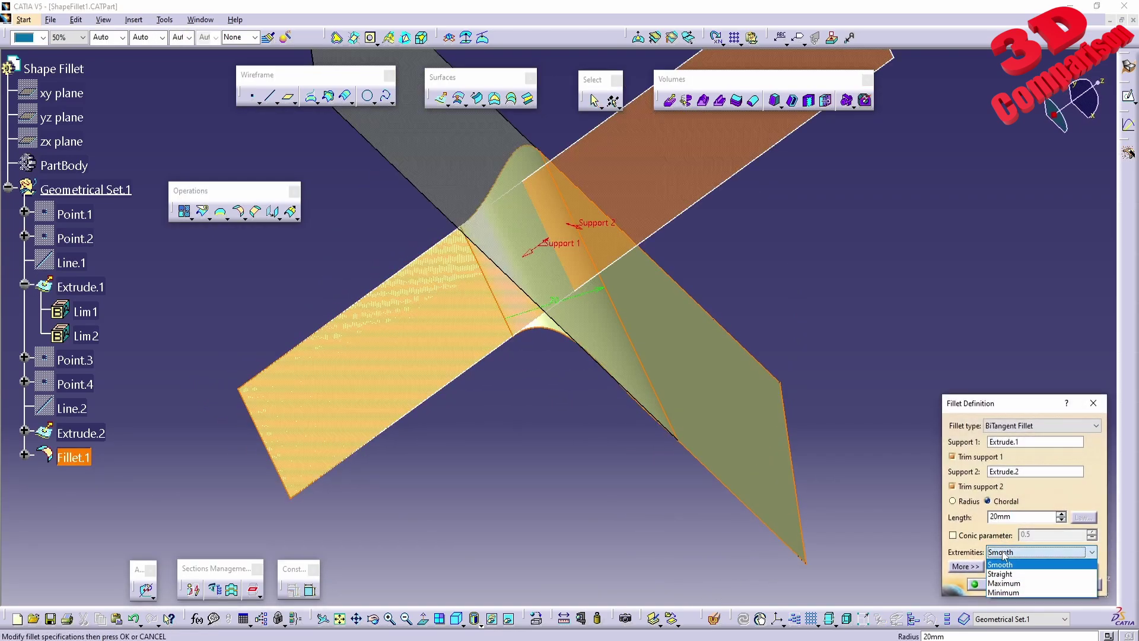
click(1061, 570)
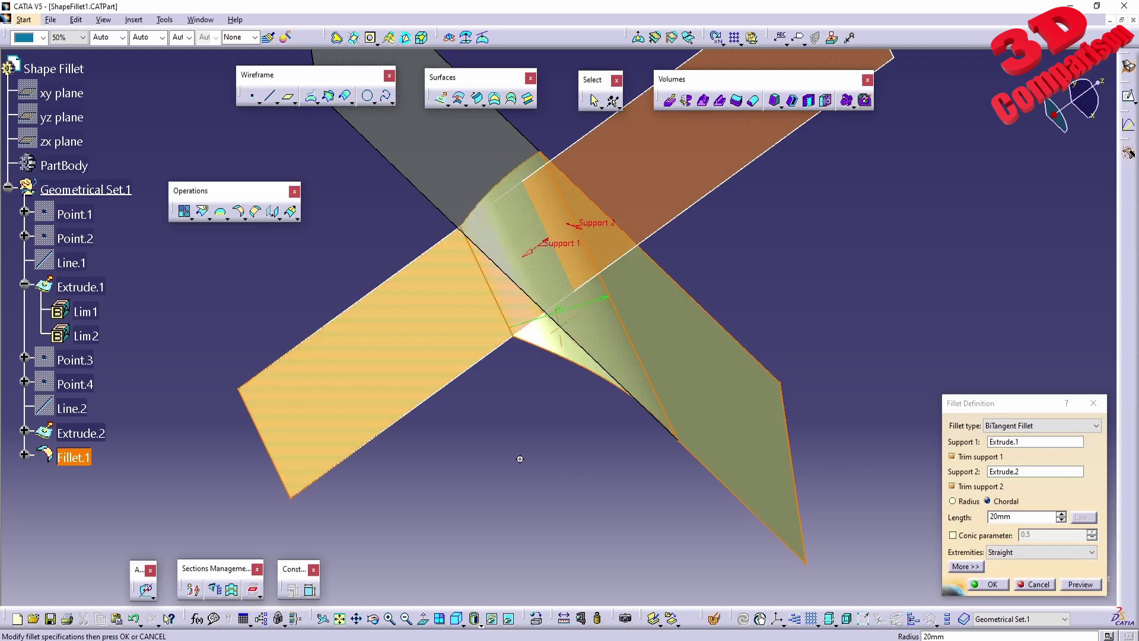
mouse_move(519, 458)
middle_down()
mouse_move(526, 205)
mouse_move(485, 212)
middle_up()
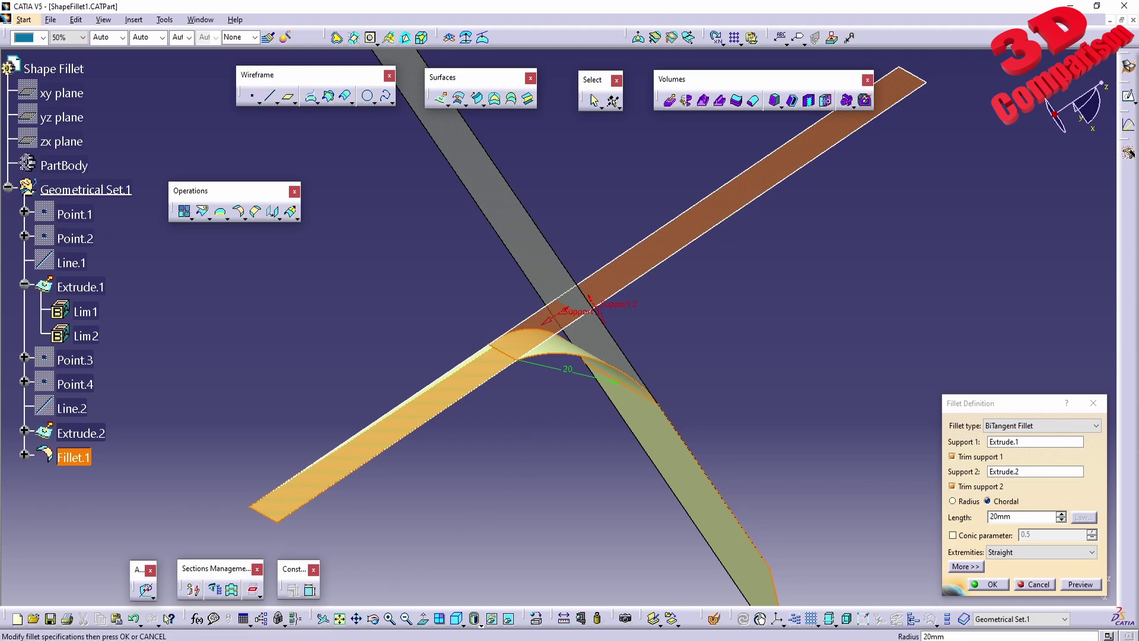
click(352, 640)
Step: Scroll the parts-of-a-circle page to the Diameter and Chord sections, then return to CATIA
key(ctrl+Tab)
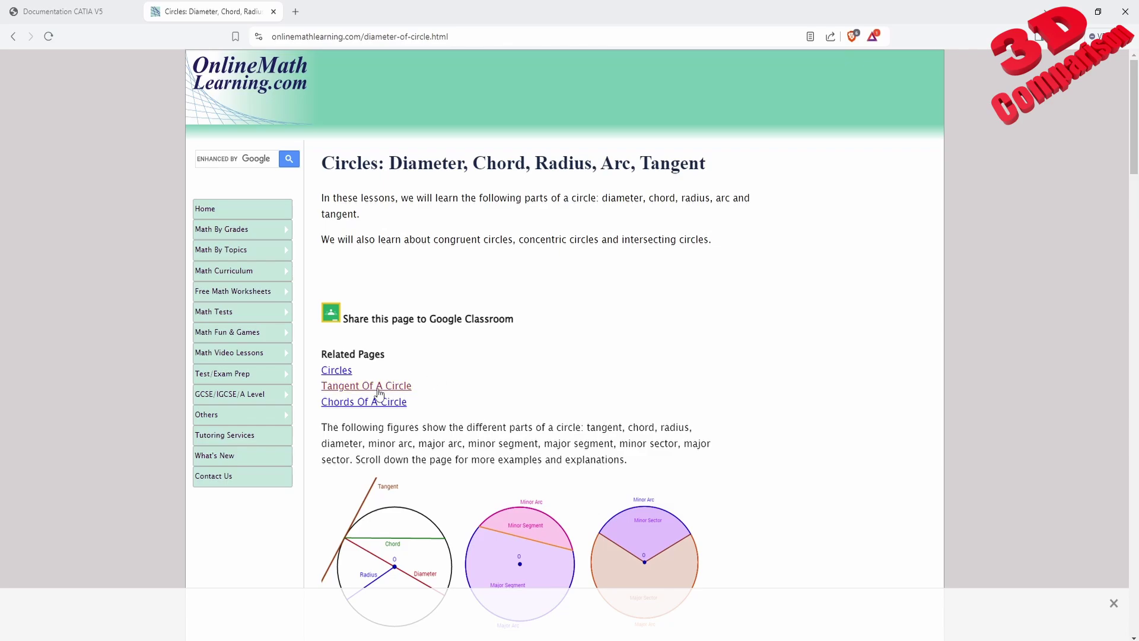
scroll(361, 422, down, 2)
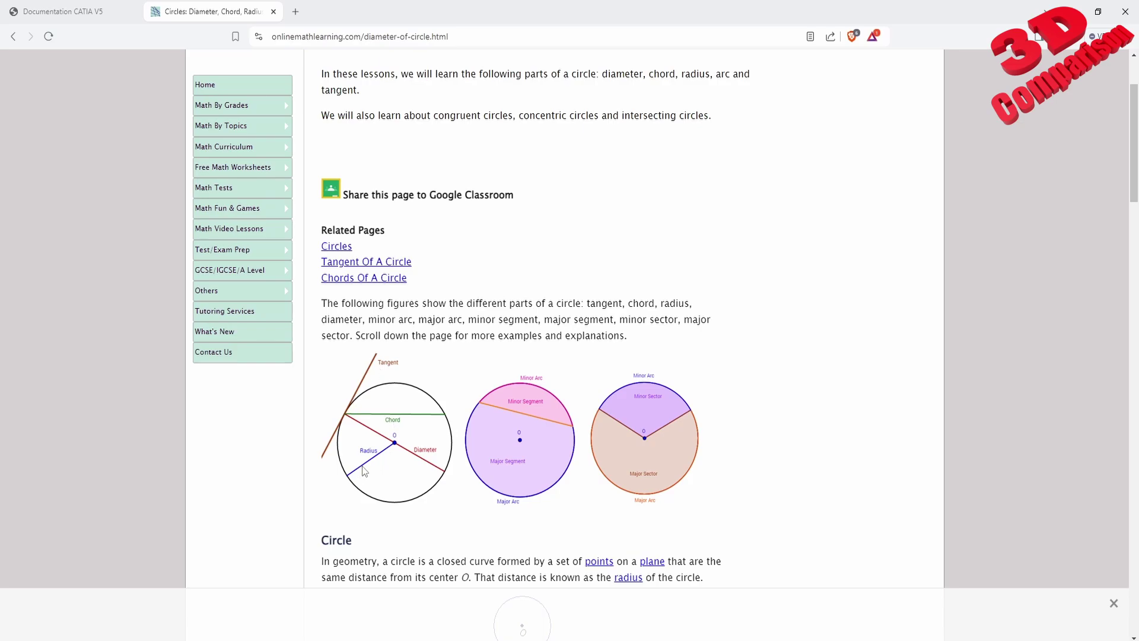
scroll(431, 470, down, 7)
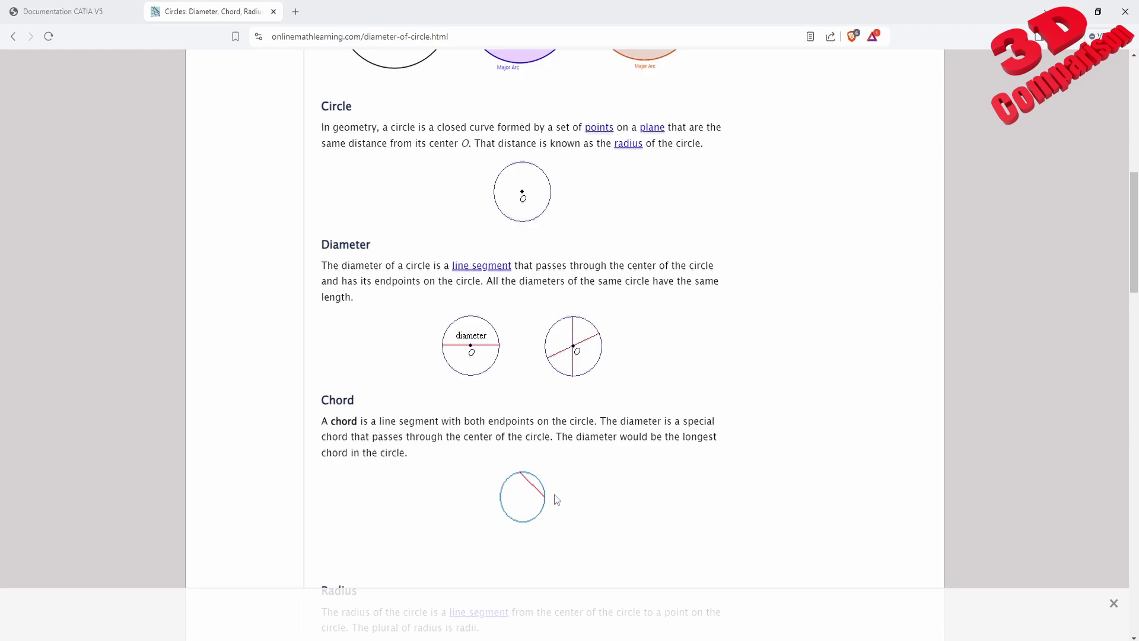
scroll(557, 498, up, 1)
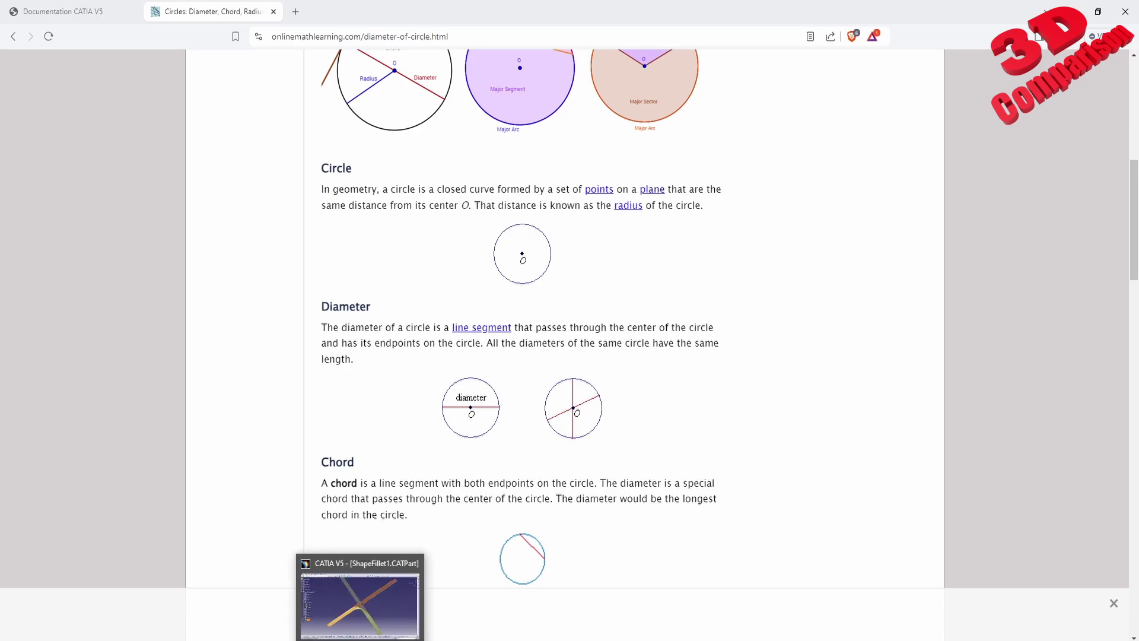
click(368, 611)
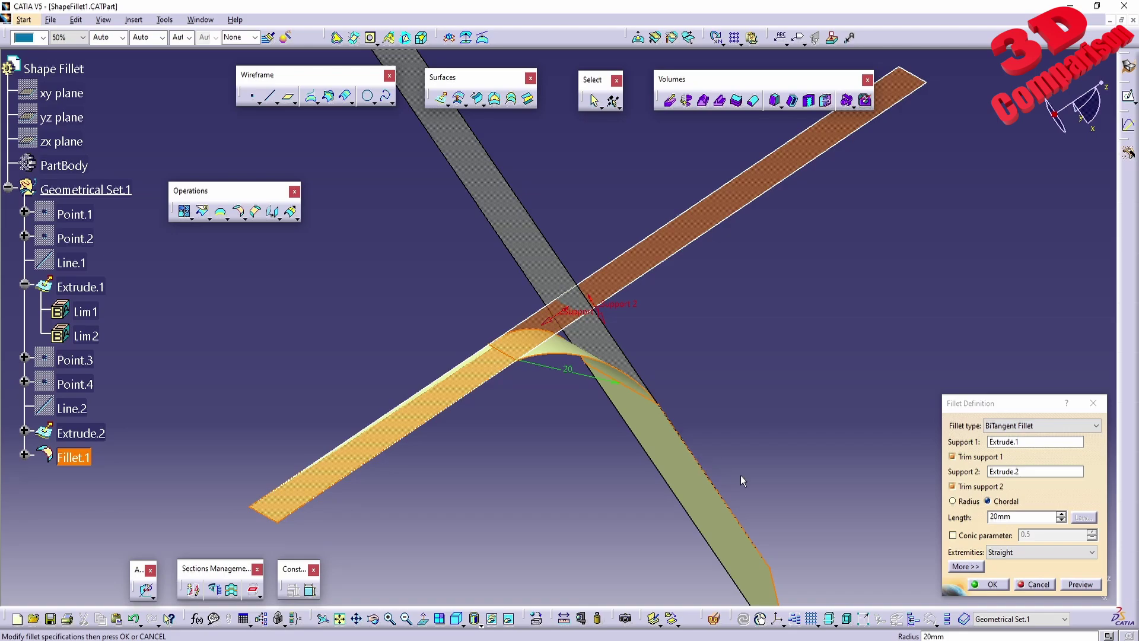
Step: Preview Fillet.1 with Maximum extremities and orbit to inspect it
click(1003, 551)
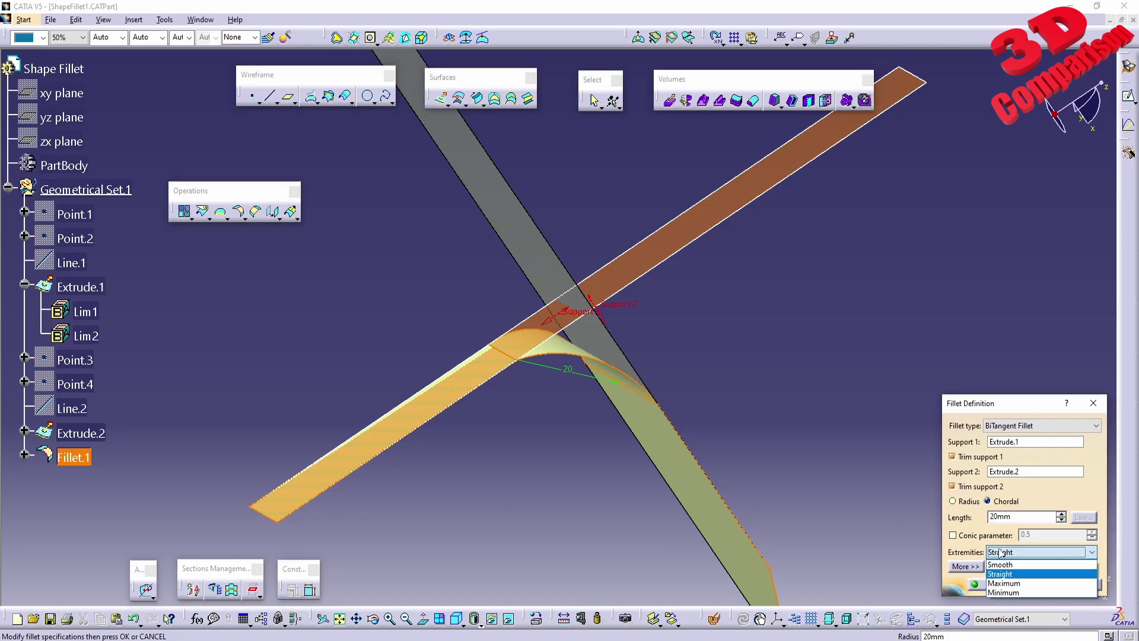
click(1017, 585)
click(1078, 584)
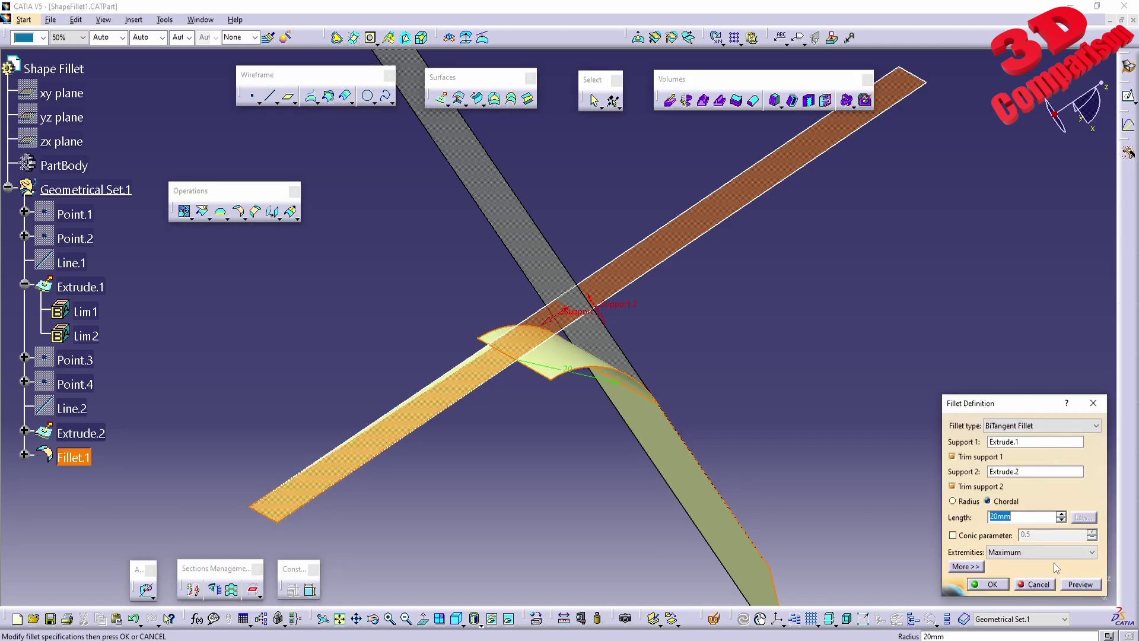
middle_click(601, 383)
middle_drag(559, 327, 418, 396)
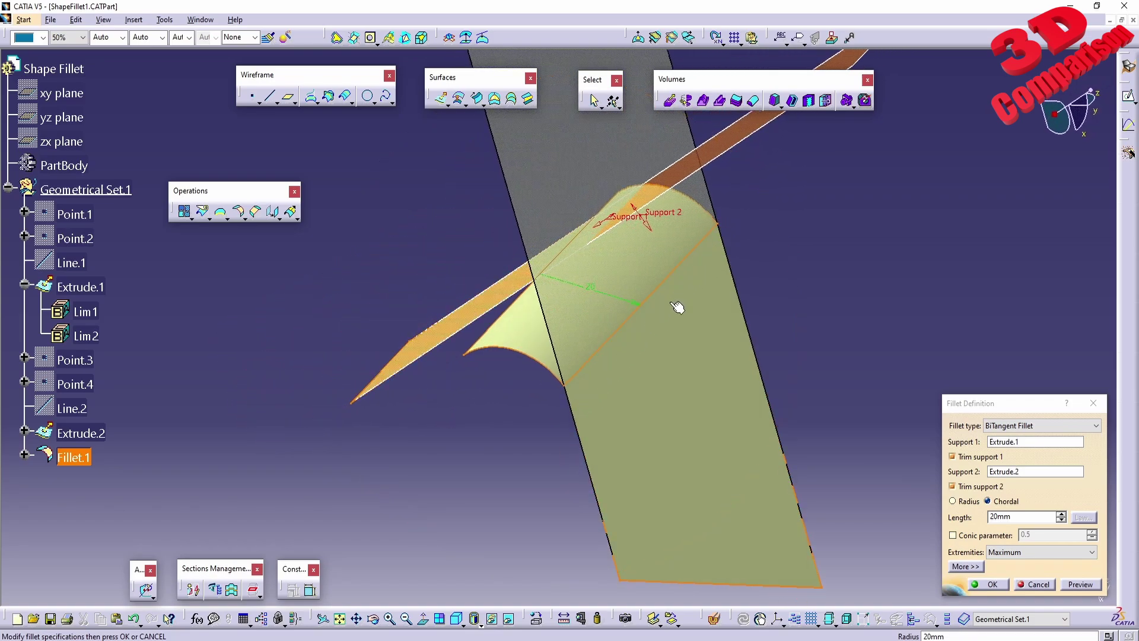
middle_drag(554, 308, 517, 315)
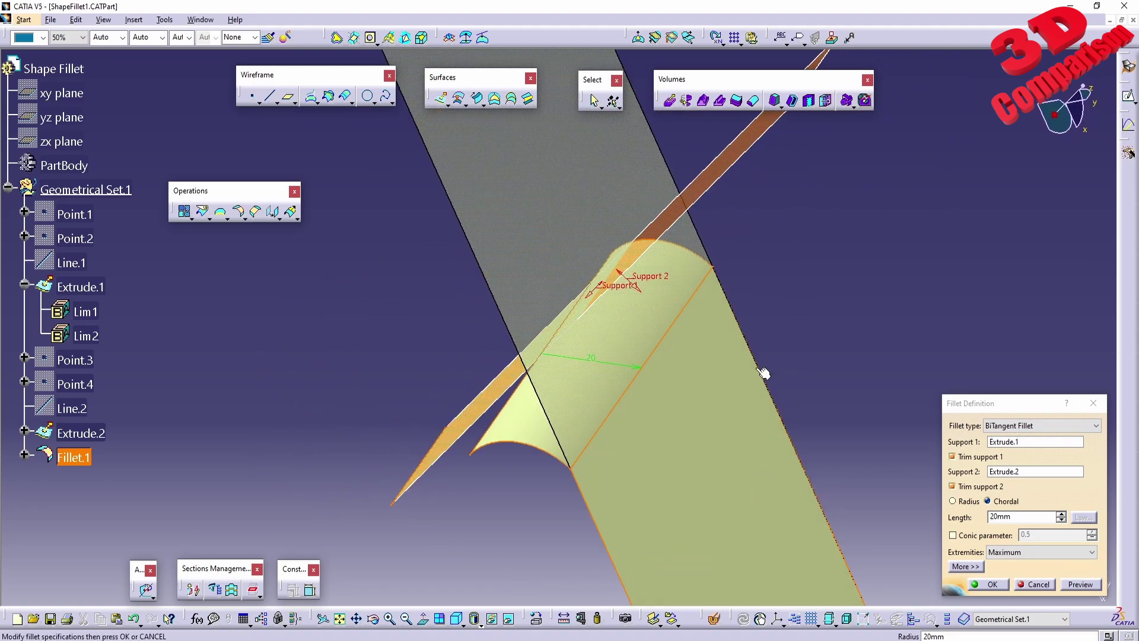
Step: Switch the fillet extremities to Minimum and preview again
click(1035, 552)
click(1050, 591)
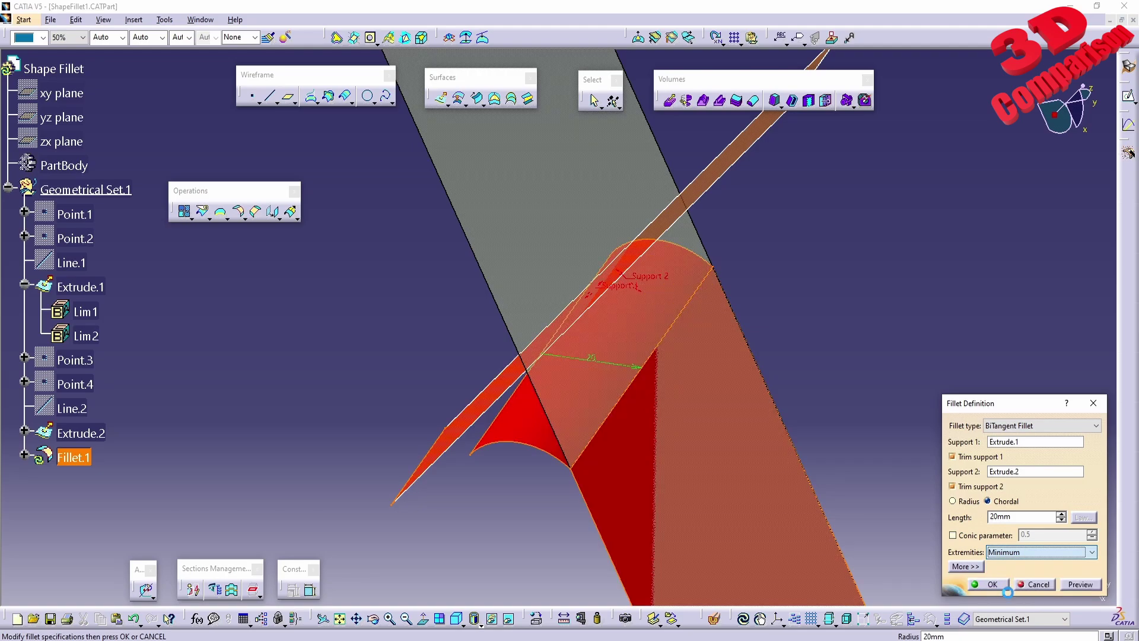
click(1081, 585)
middle_drag(468, 381, 552, 404)
Step: Confirm Fillet.1 with Minimum extremities and orbit to inspect the result
click(987, 584)
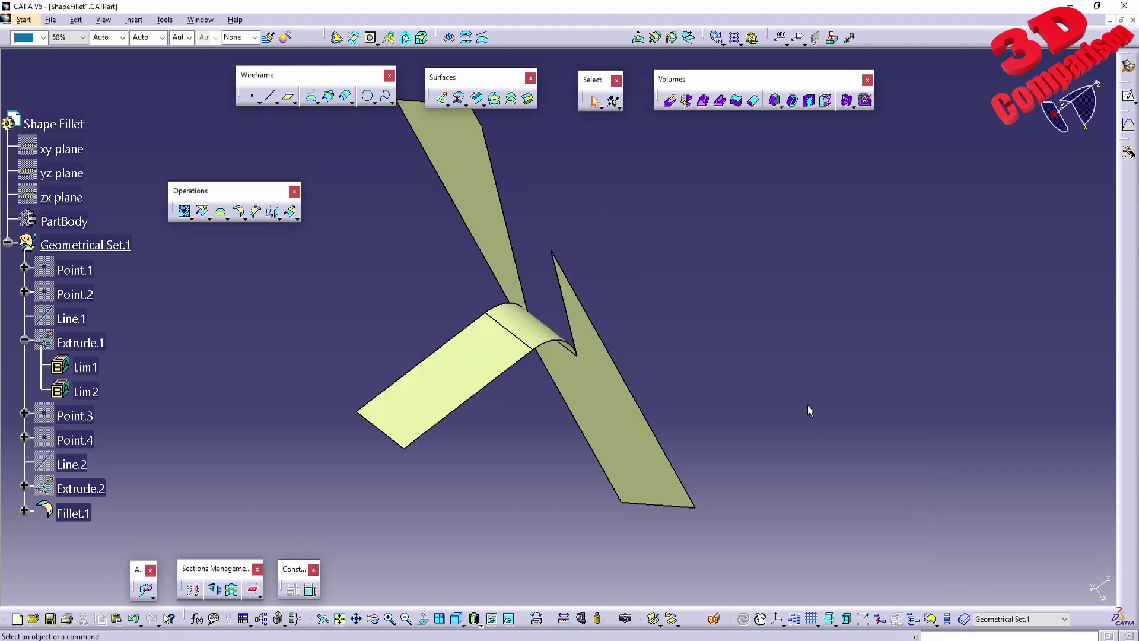
middle_drag(703, 288, 536, 395)
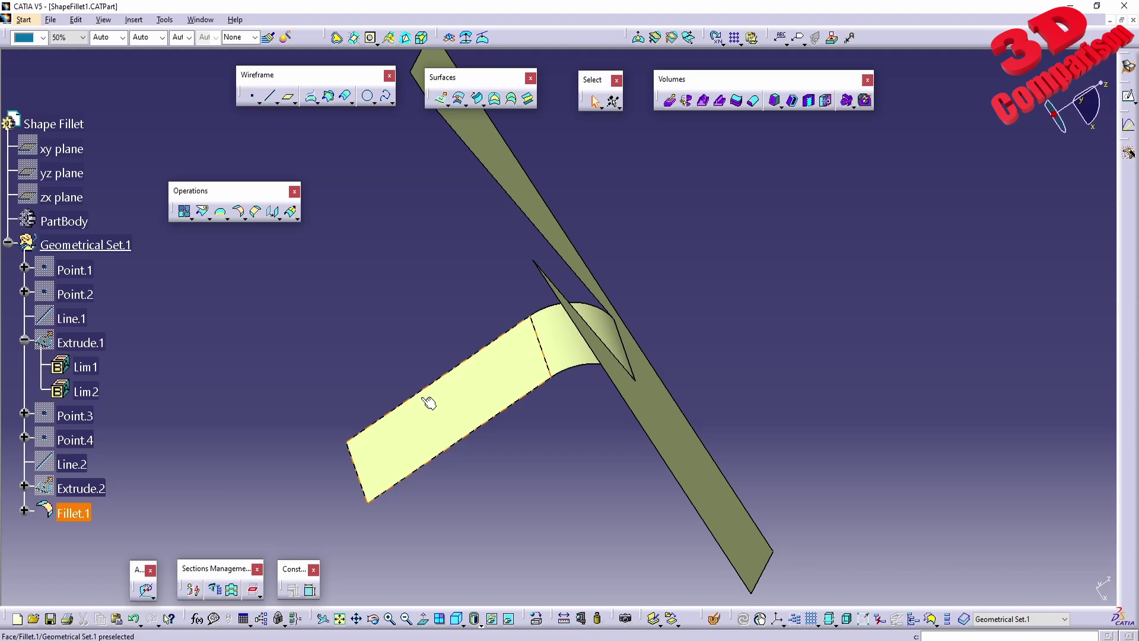
middle_drag(560, 326, 517, 333)
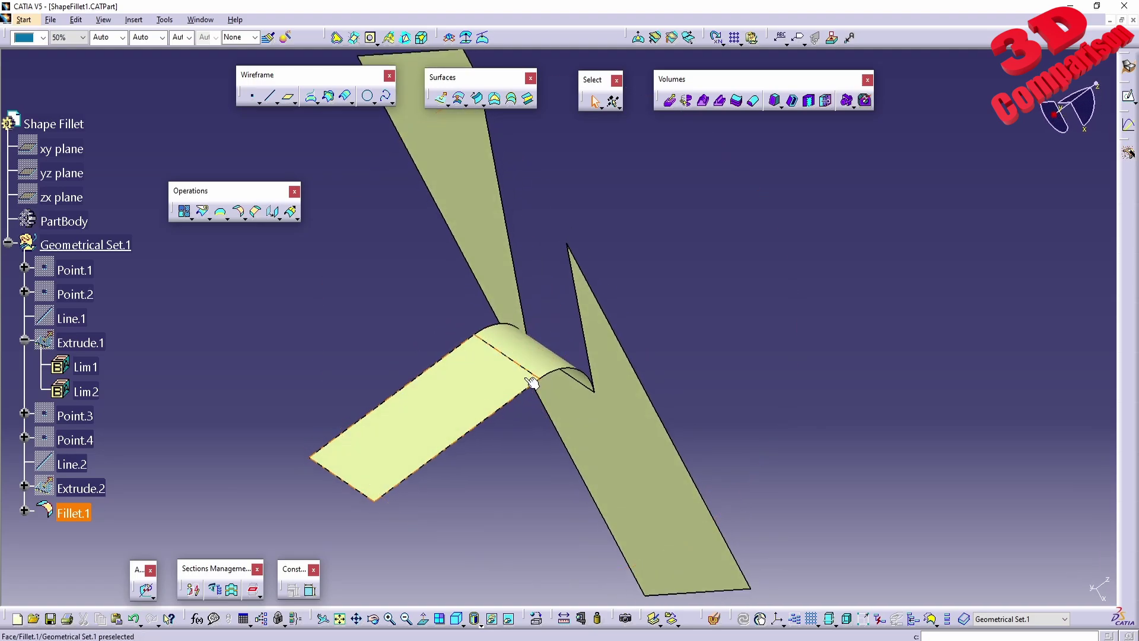
Step: Reopen Fillet.1 and preview it with Smooth extremities
double_click(74, 513)
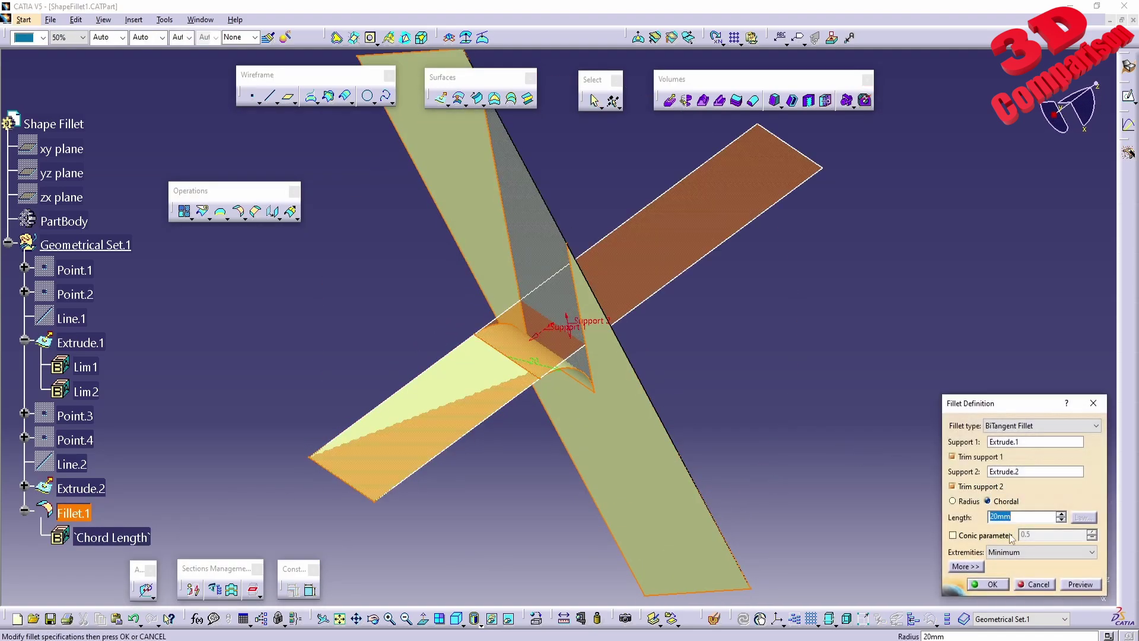
click(1044, 550)
click(1032, 563)
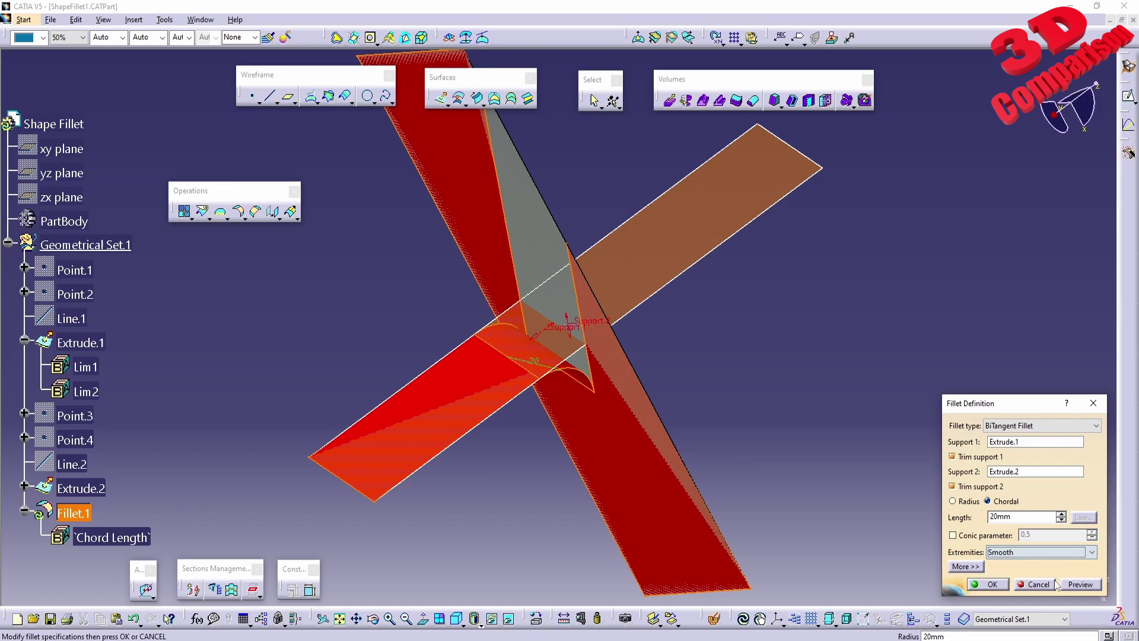
click(1091, 586)
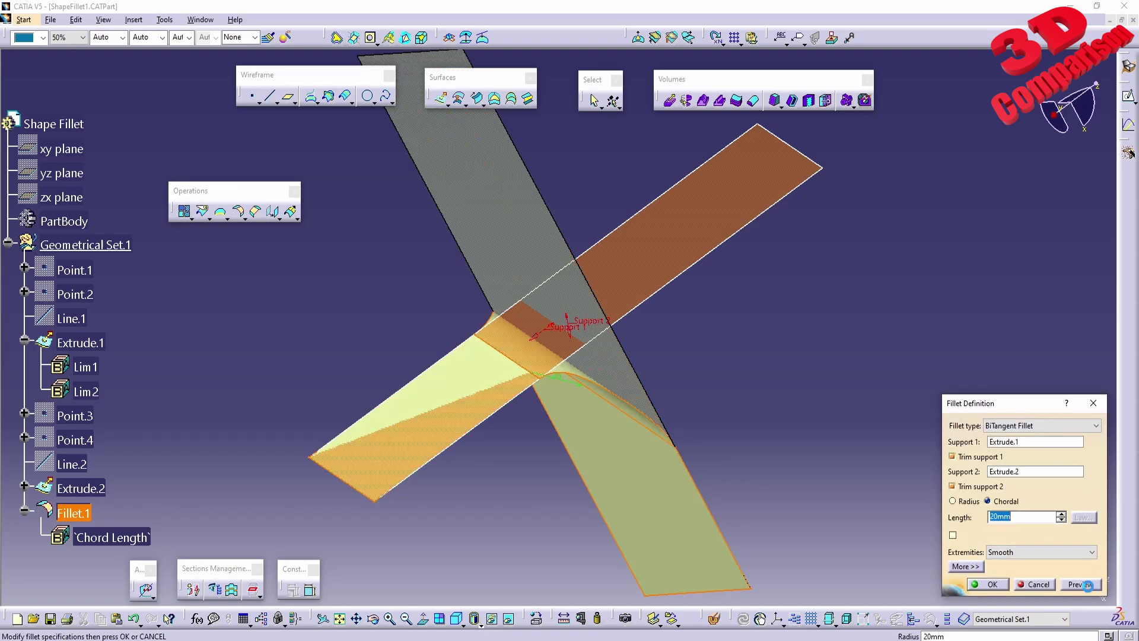
Step: Accept Fillet.1 with Smooth extremities and check the result
click(992, 584)
middle_drag(222, 483, 477, 393)
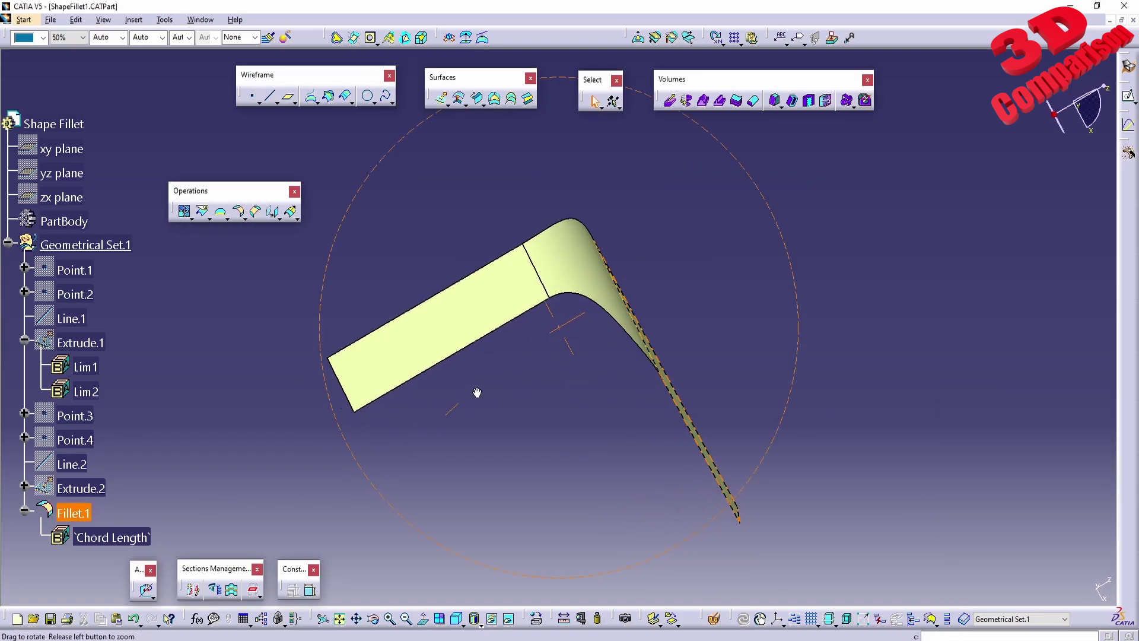
scroll(103, 522, down, 1)
Step: Switch Fillet.1 from chordal length to a 20mm radius and confirm it
double_click(73, 457)
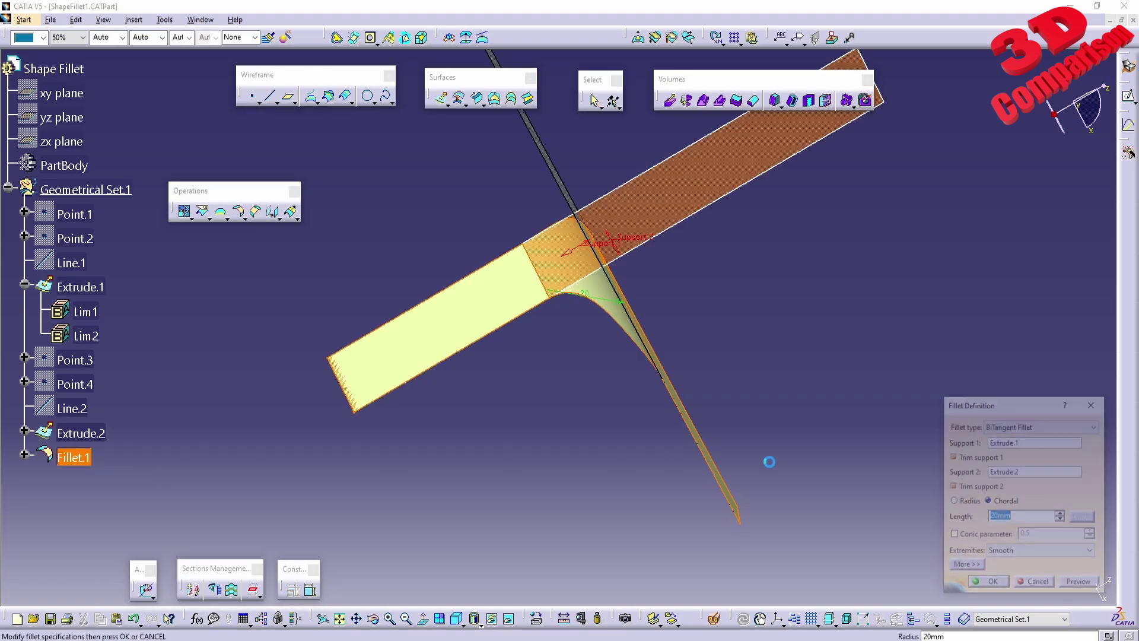
click(974, 503)
click(1079, 586)
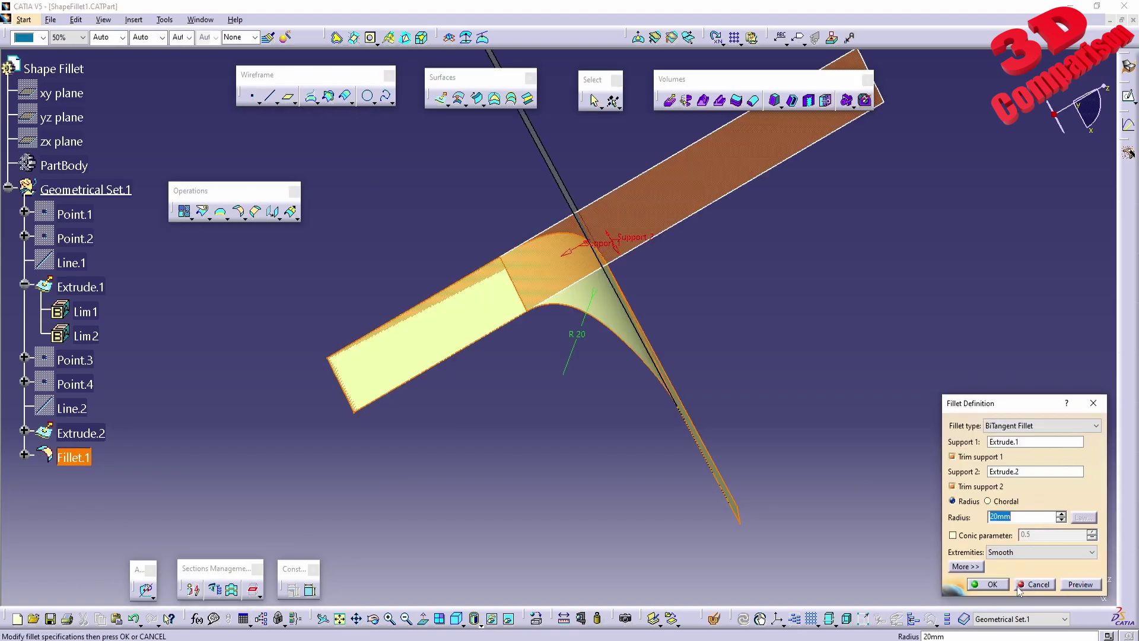
click(997, 588)
middle_drag(563, 406, 558, 338)
Step: Enable a 0.5 conic parameter on Fillet.1 and look up conic parameters in the documentation
double_click(74, 458)
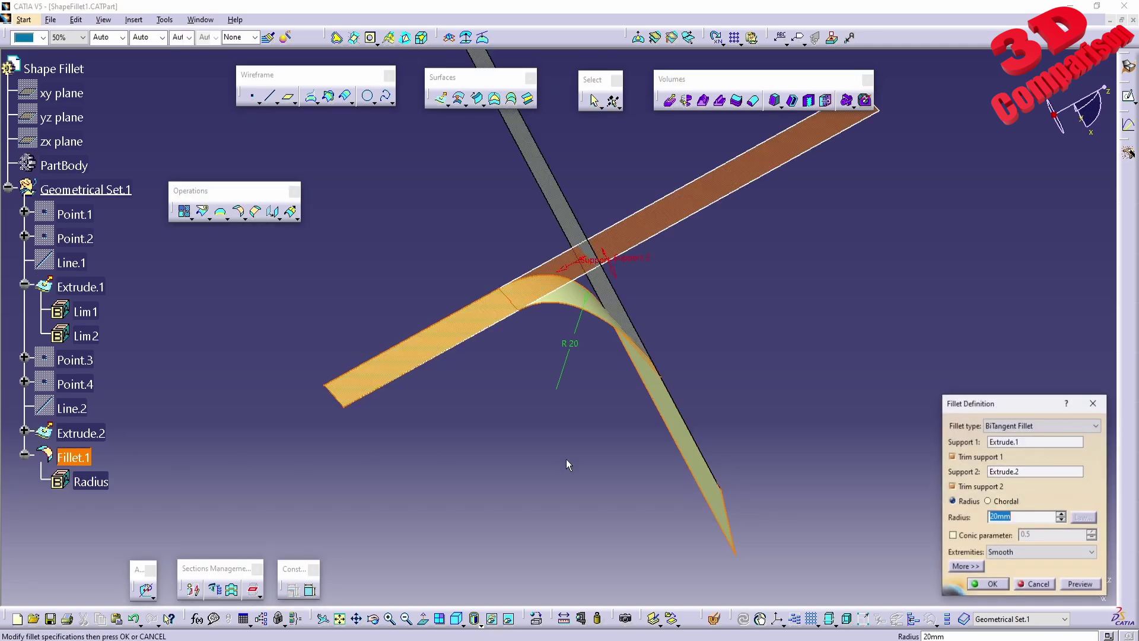
click(952, 535)
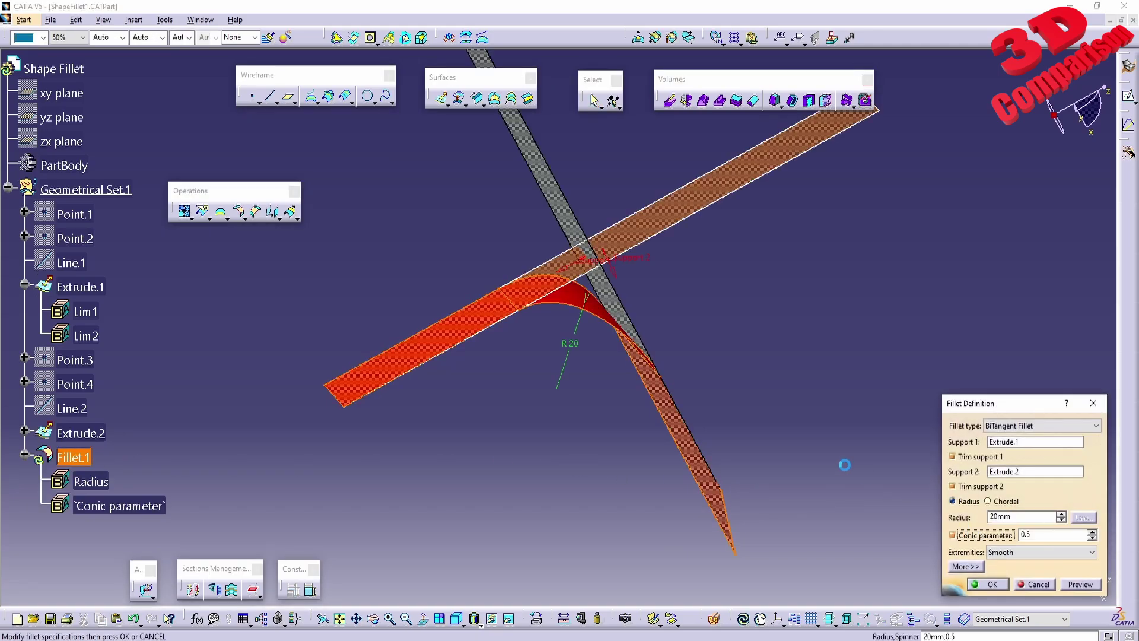
middle_drag(842, 465, 641, 410)
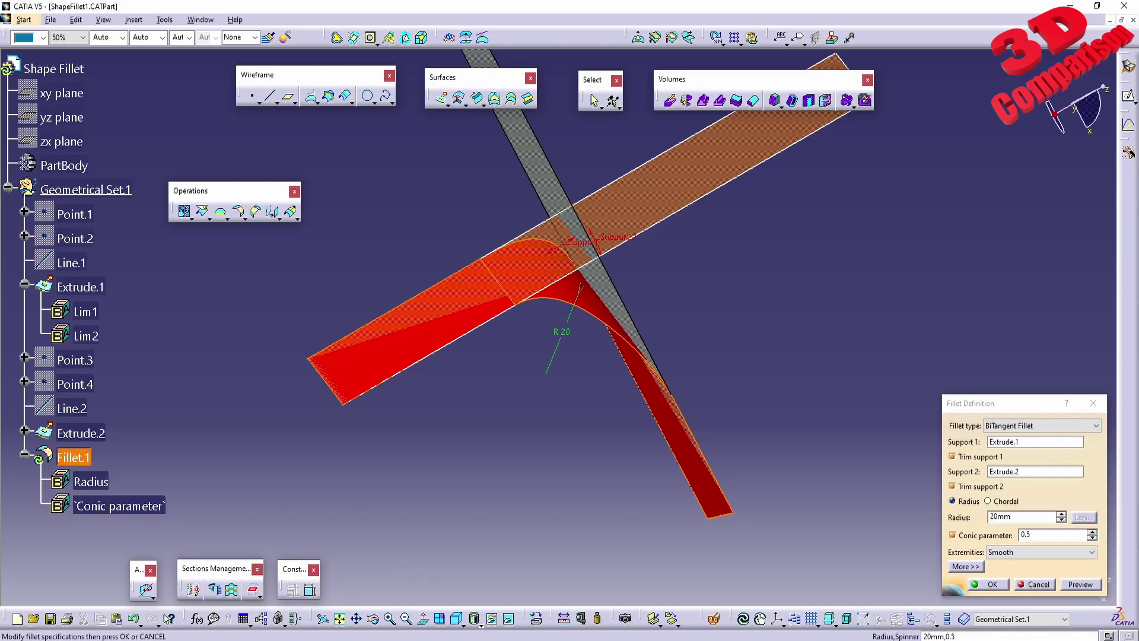
click(281, 640)
click(76, 15)
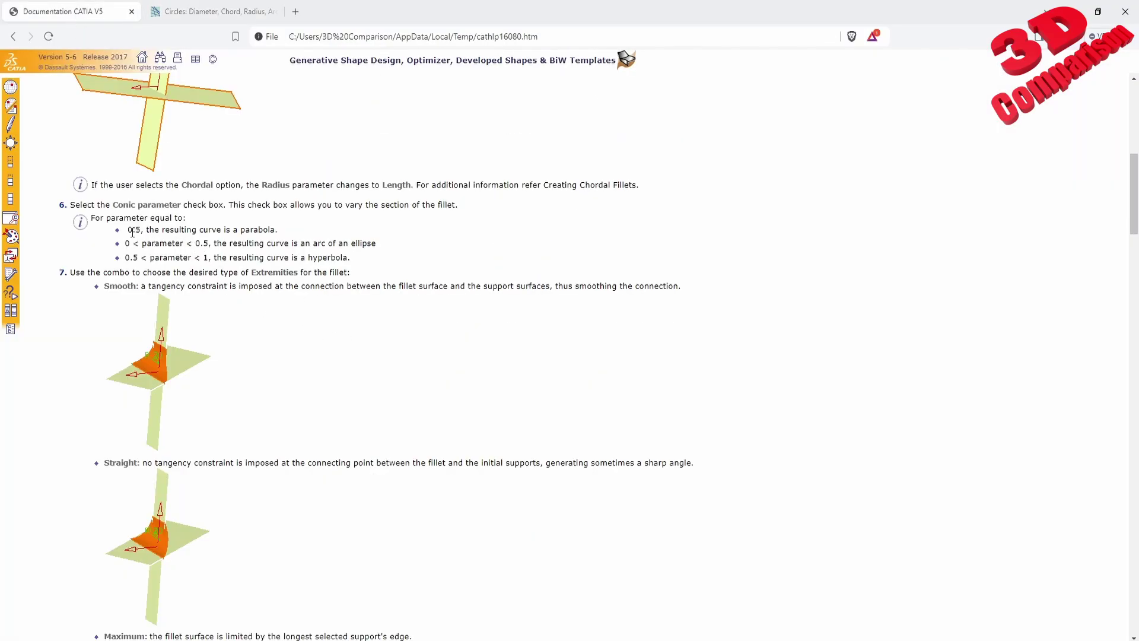
drag(133, 231, 299, 235)
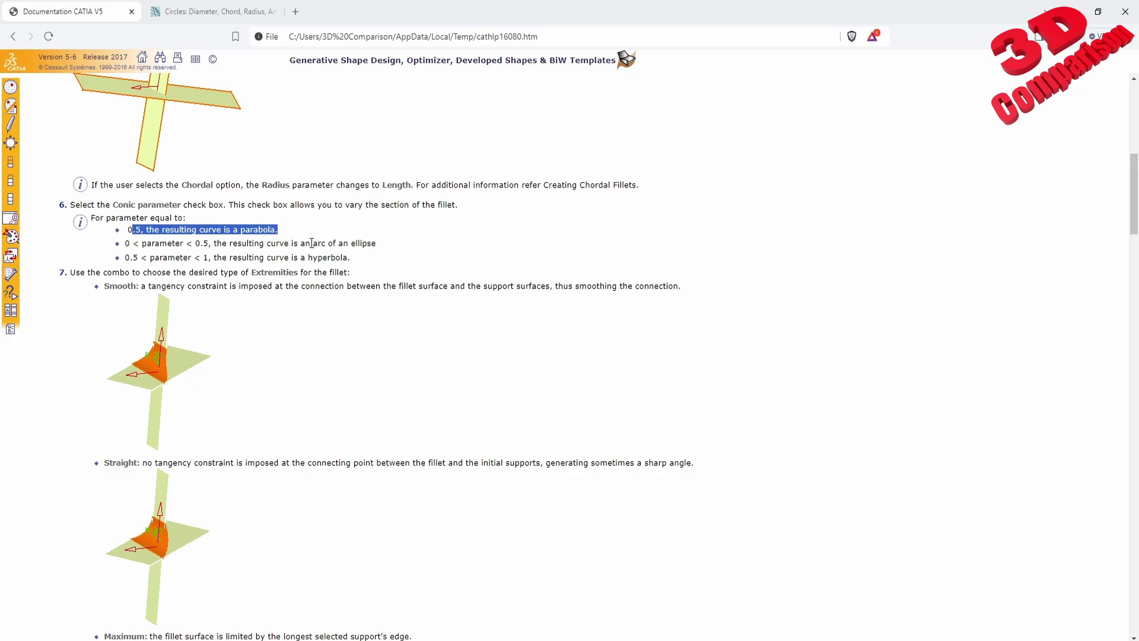
click(297, 238)
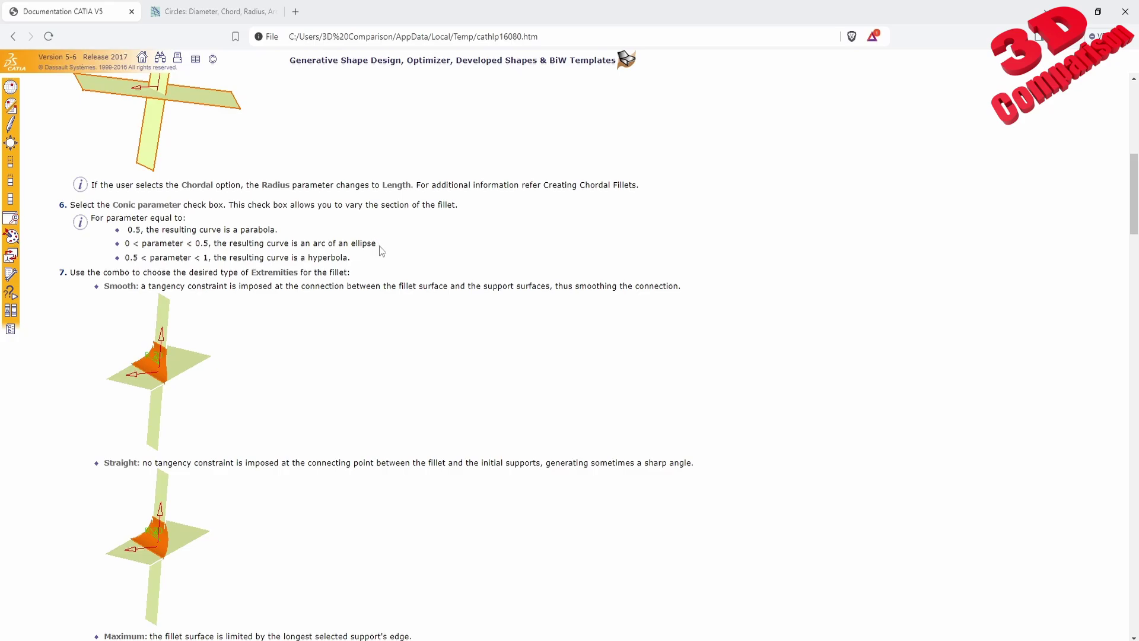
drag(381, 251, 347, 248)
click(362, 245)
drag(363, 258, 319, 258)
click(406, 266)
Step: Try conic parameter values 0.1 and 0.7, previewing the fillet each time
key(alt+Tab)
drag(1040, 534, 993, 546)
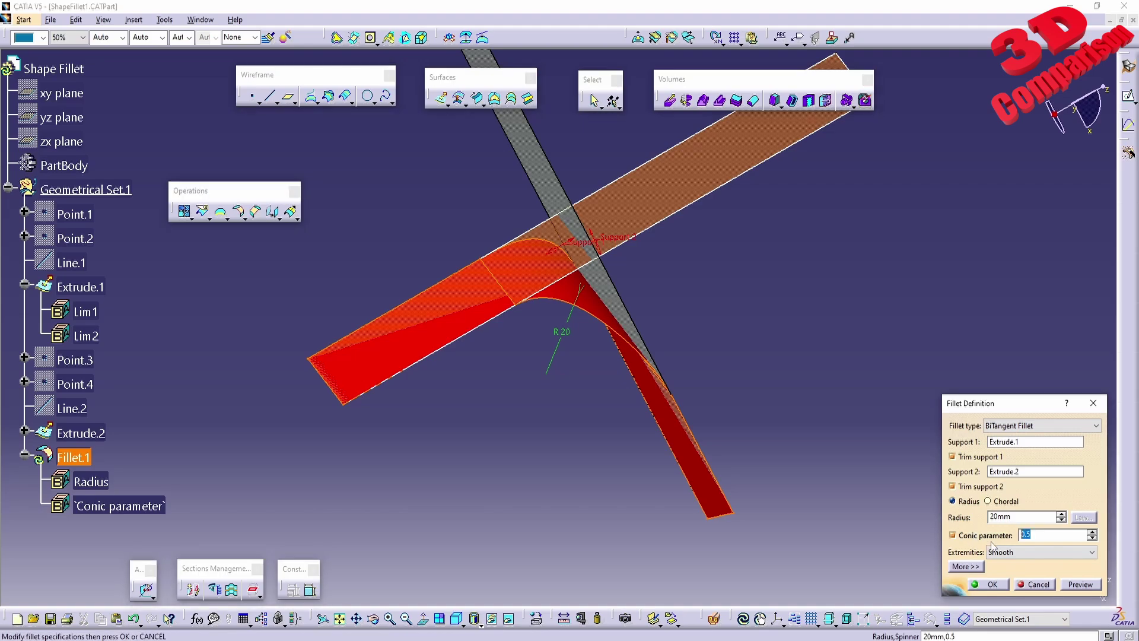
text(0.)
click(1081, 589)
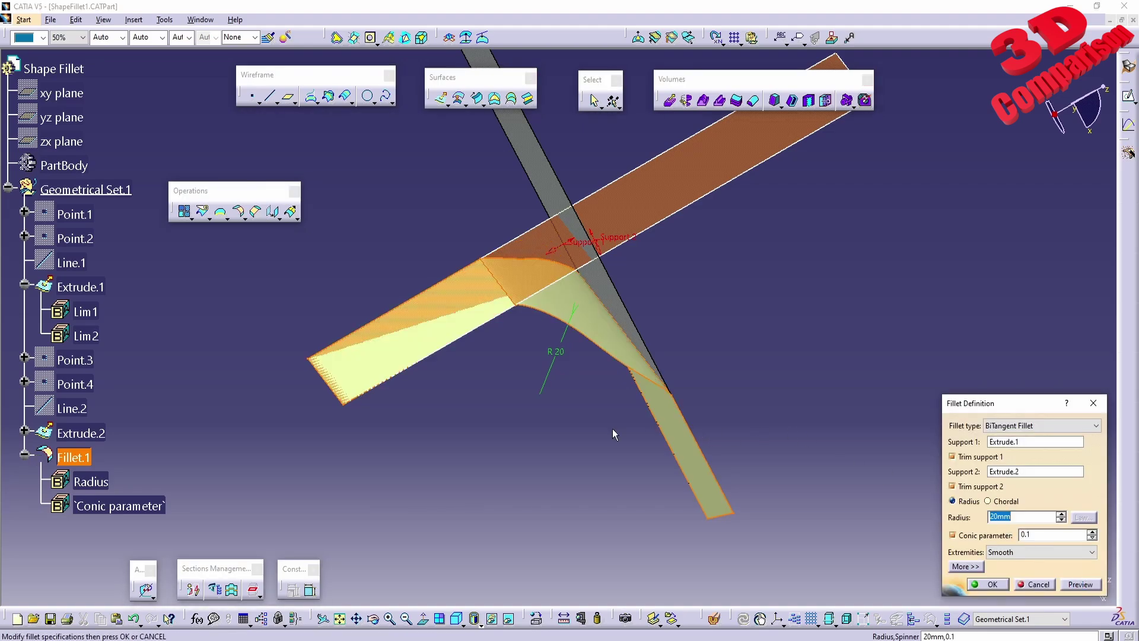
middle_drag(614, 432, 535, 298)
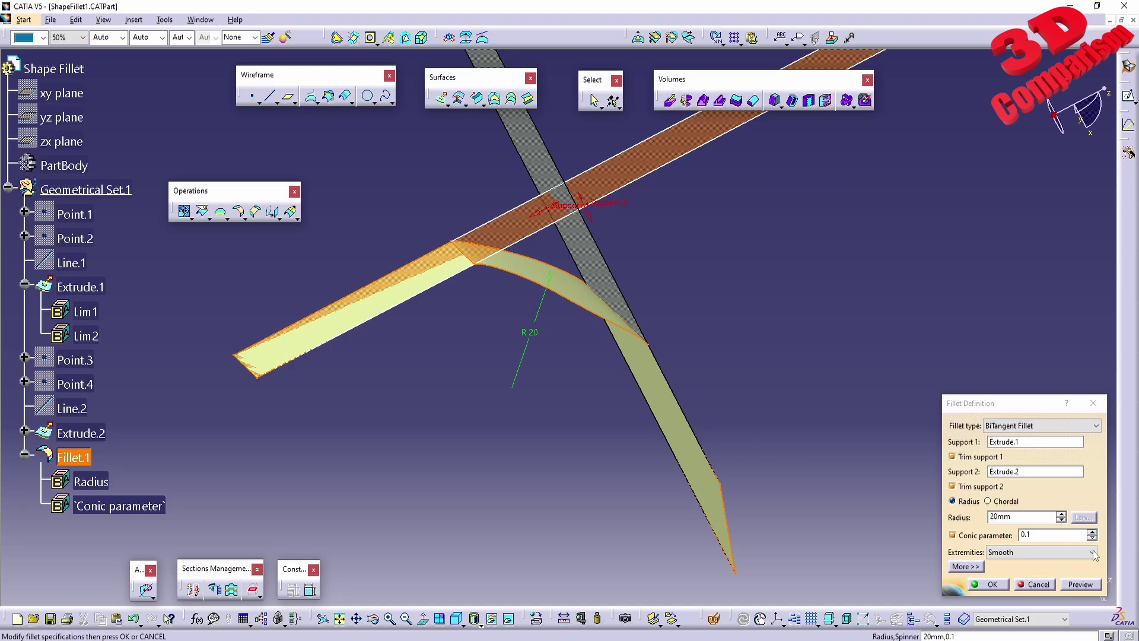
click(1026, 535)
key(BackSpace)
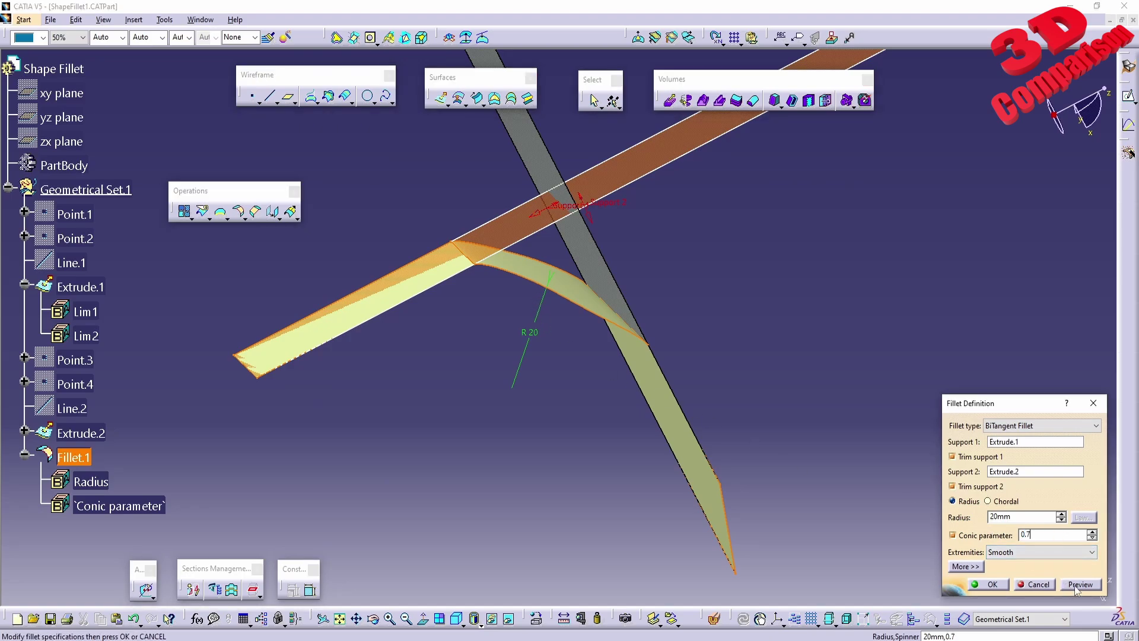
click(1077, 585)
middle_drag(626, 448, 583, 407)
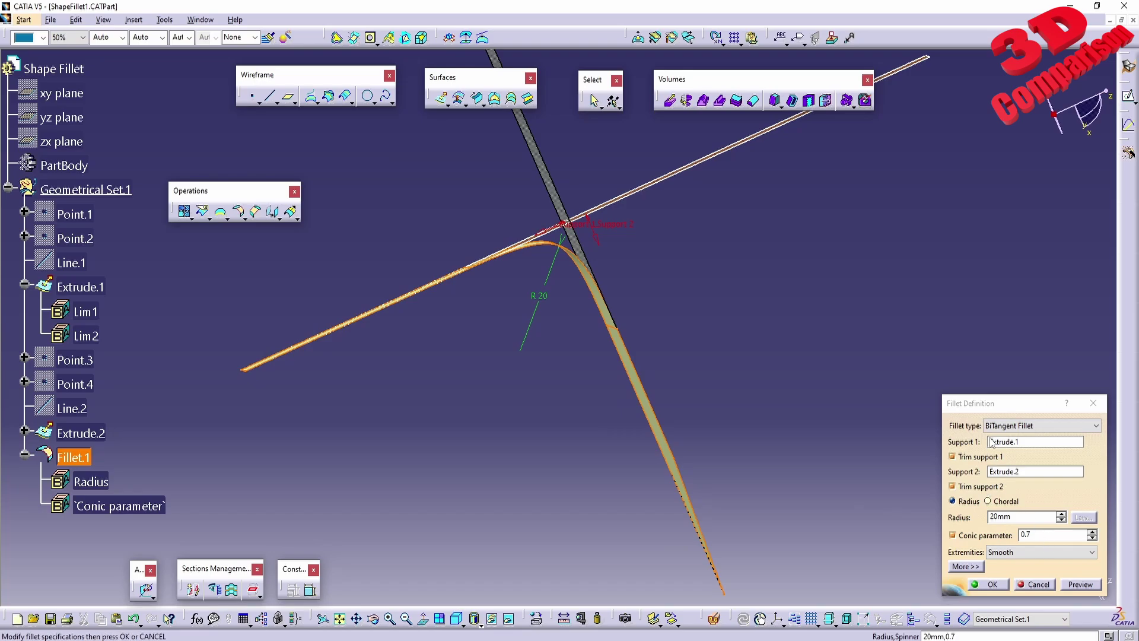
Step: Move the Fillet Definition dialog aside and expand it to show hold curve, spine and law options
drag(996, 404, 917, 348)
middle_drag(623, 314, 665, 414)
click(883, 510)
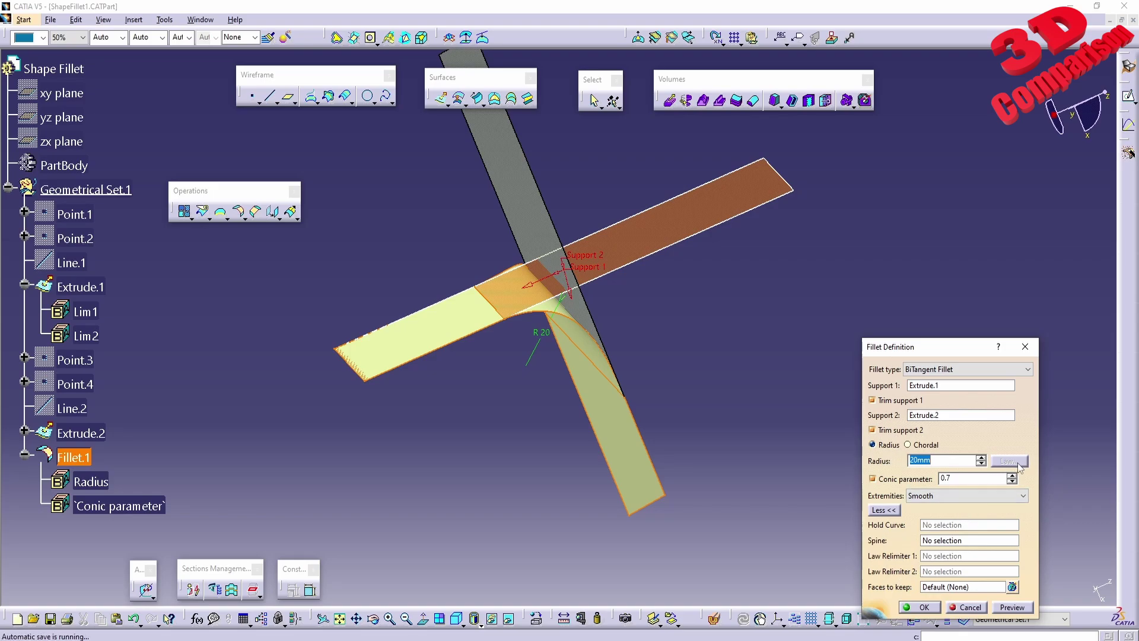
Step: Preview Straight and then Maximum extremities, then cancel to keep Smooth ends
click(974, 496)
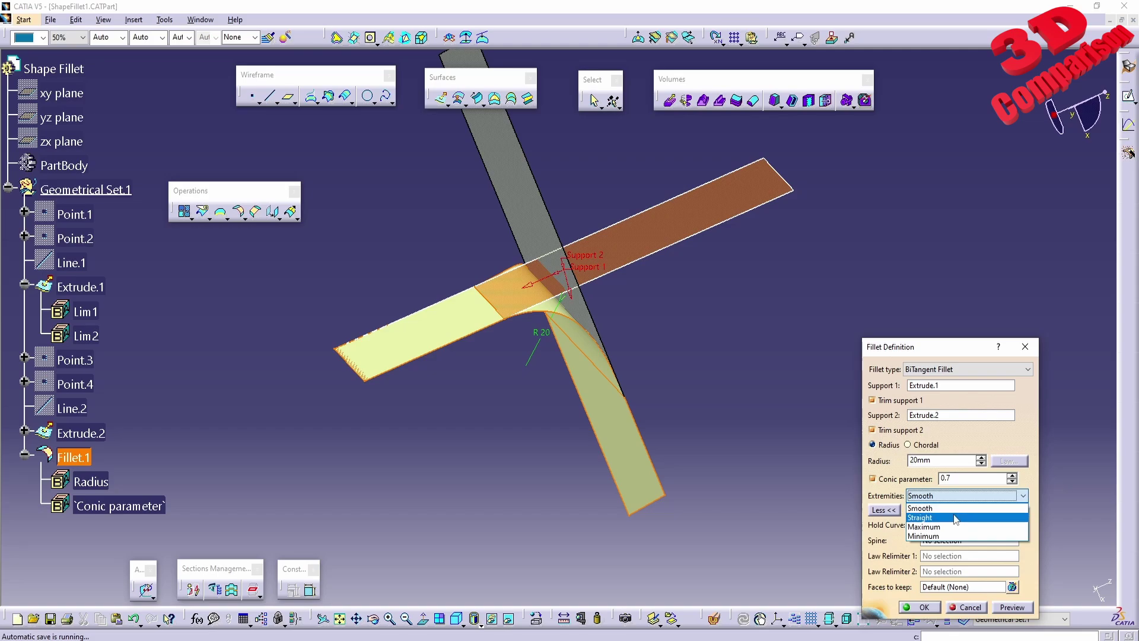
click(955, 518)
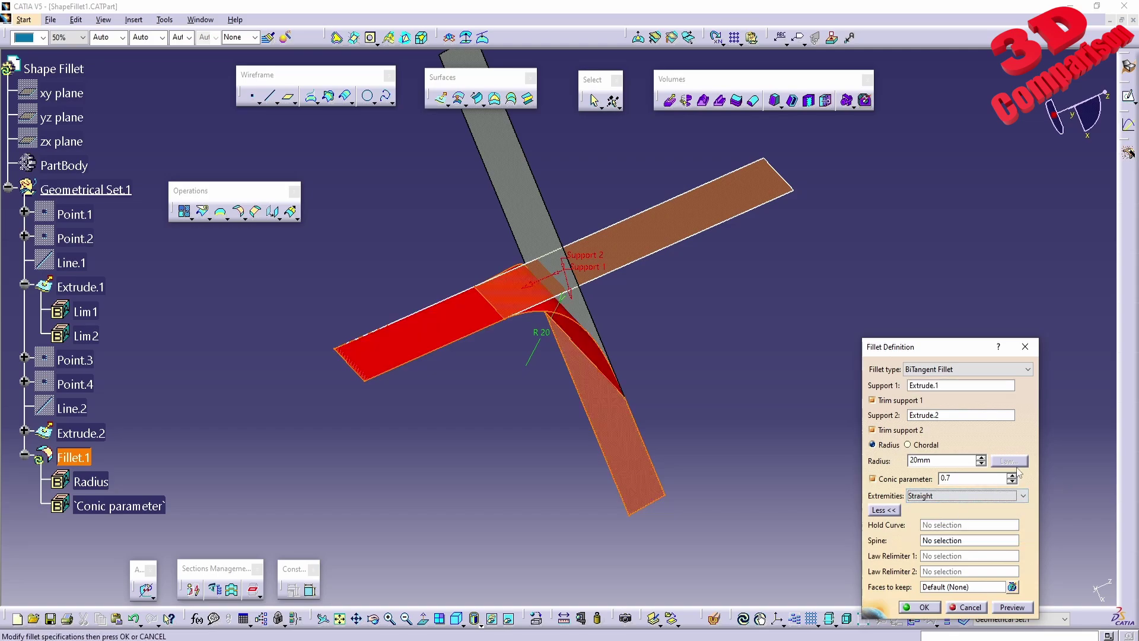
click(952, 497)
click(949, 533)
click(976, 607)
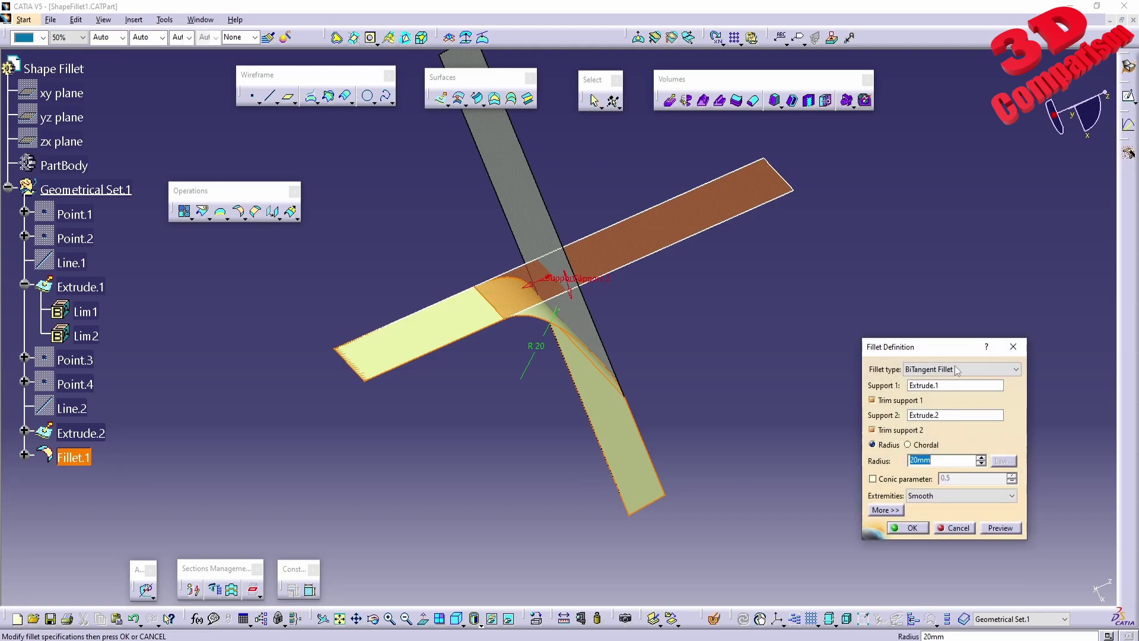
Step: Preview Fillet.1 as a TriTangent fillet, then cancel to keep the BiTangent one
click(942, 369)
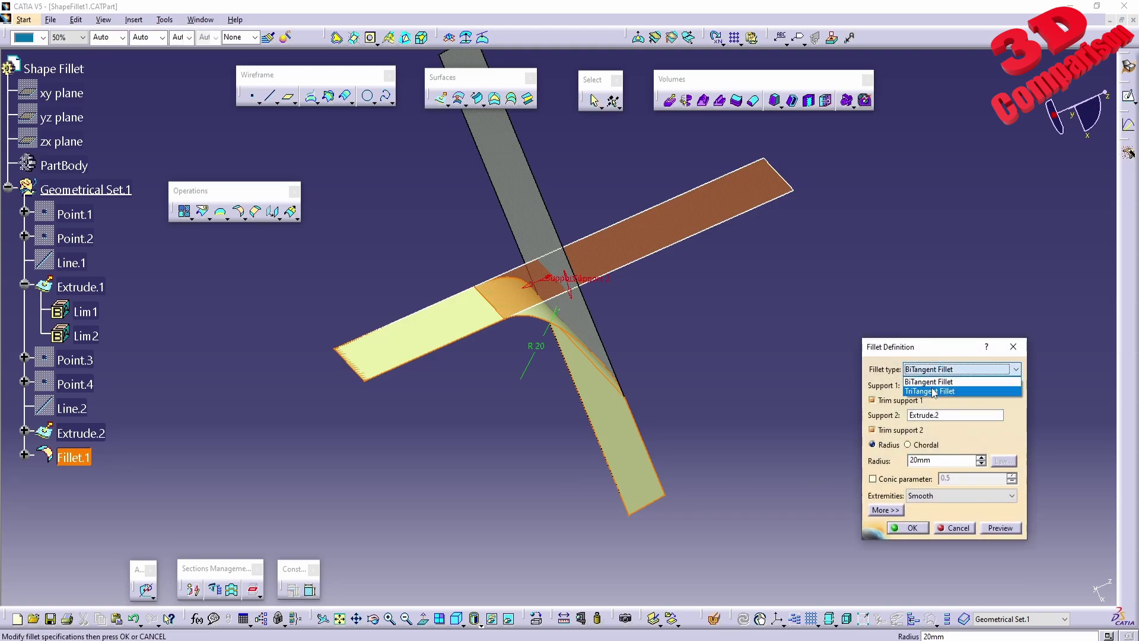
click(930, 393)
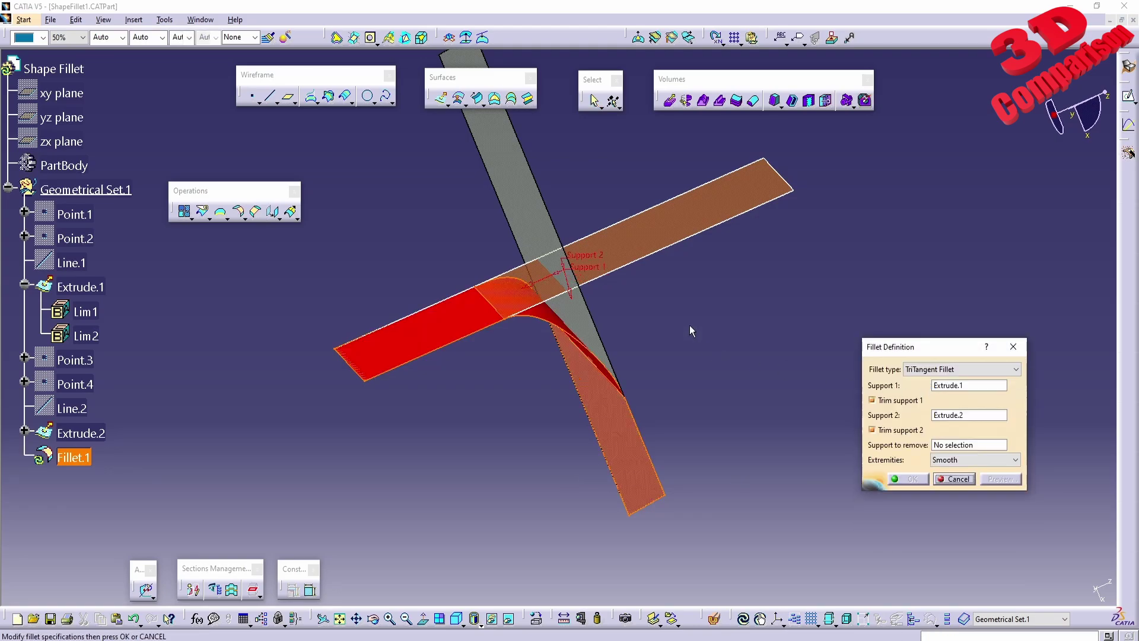
middle_drag(689, 328, 590, 415)
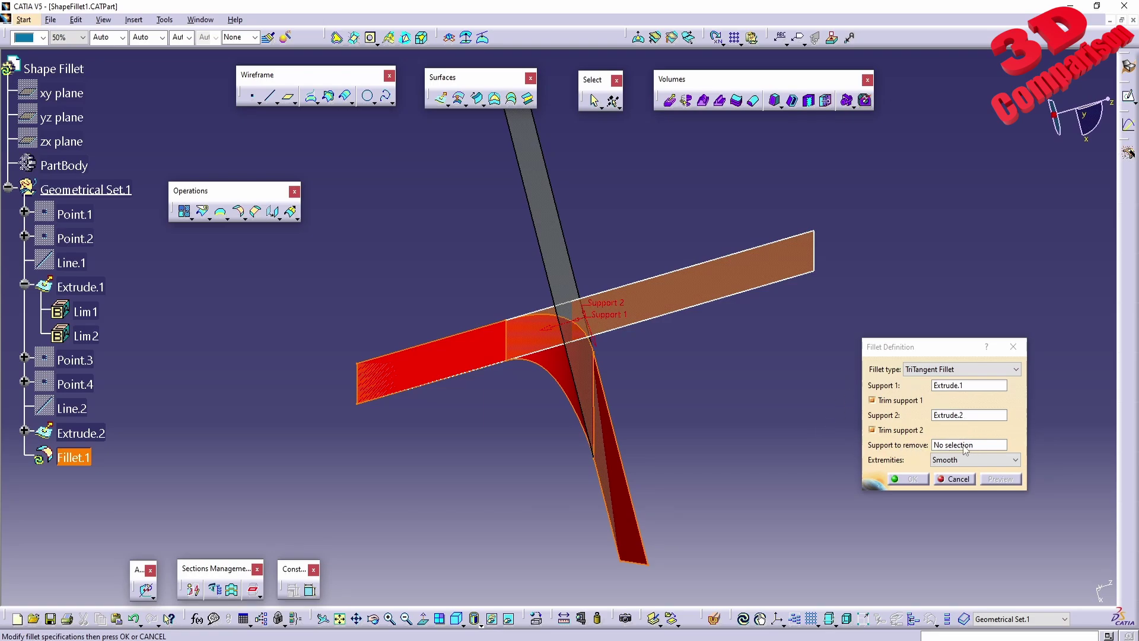
click(952, 479)
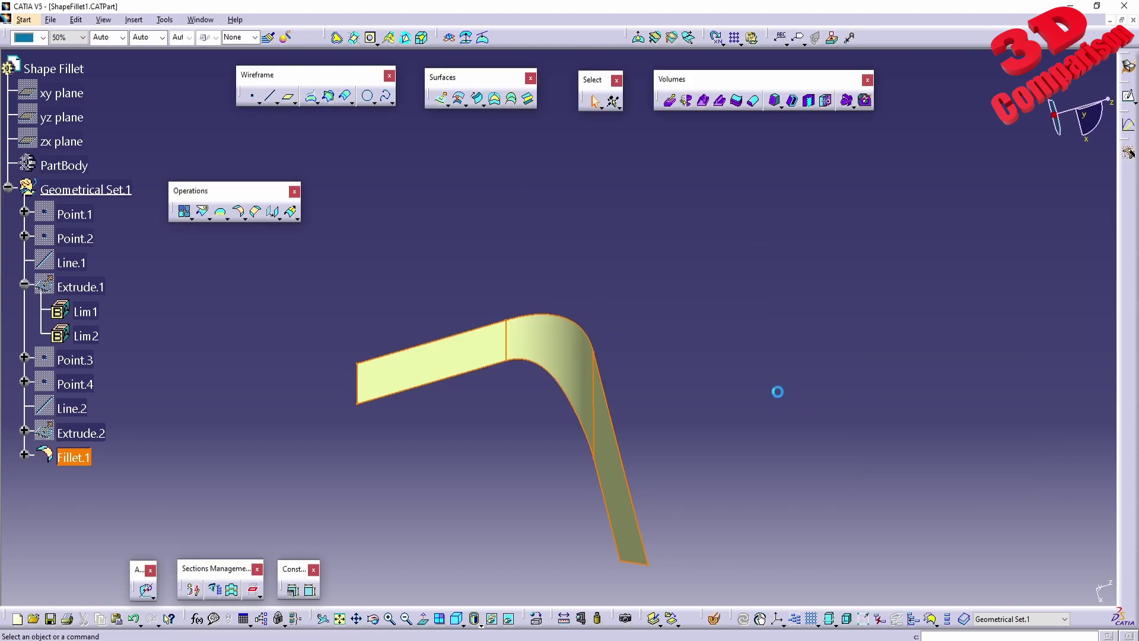
middle_drag(675, 305, 612, 375)
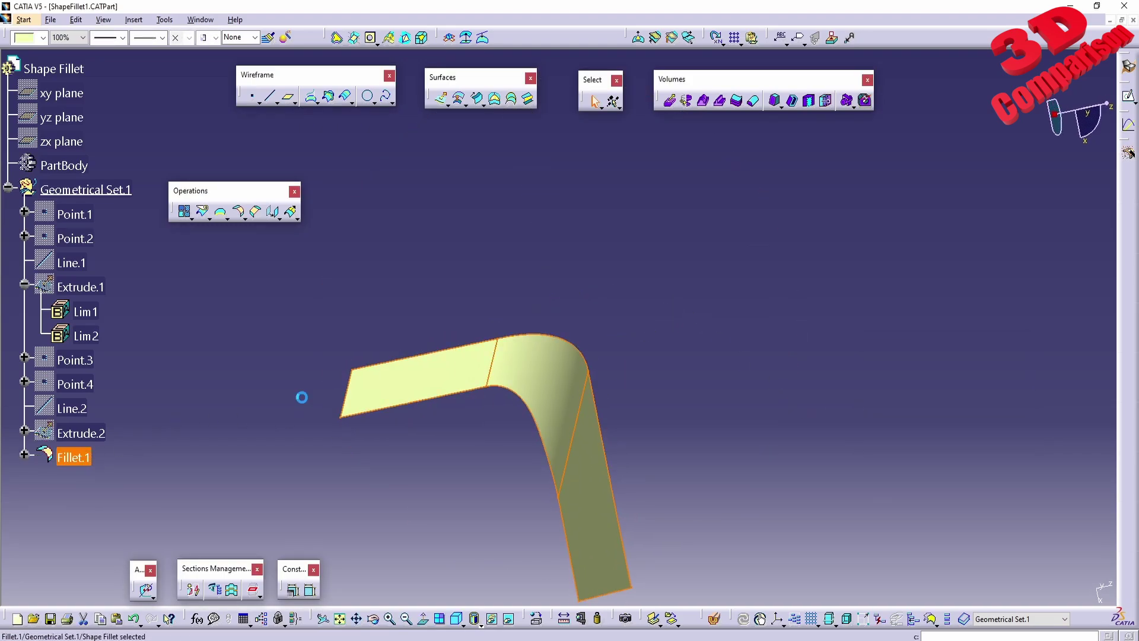
Step: Delete Fillet.1 and make the xy and yz planes visible
key(Delete)
key(Return)
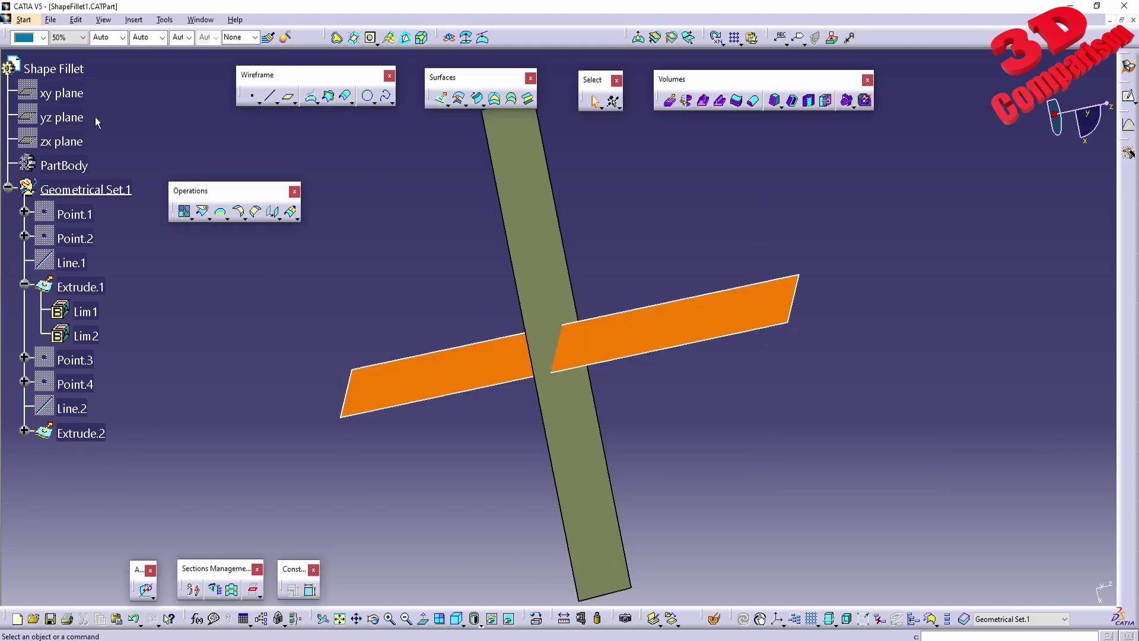
right_click(75, 92)
click(119, 125)
middle_drag(439, 255, 483, 376)
right_click(75, 117)
click(119, 157)
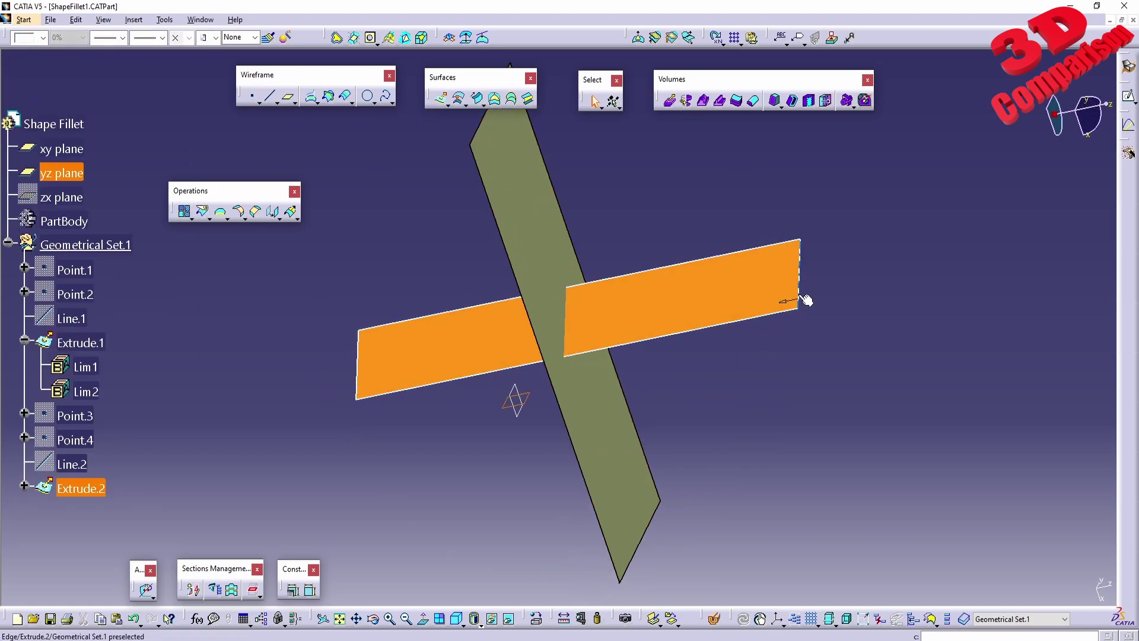
Step: On the yz plane, sketch one slanted line crossing the surface and exit the sketch
click(1128, 95)
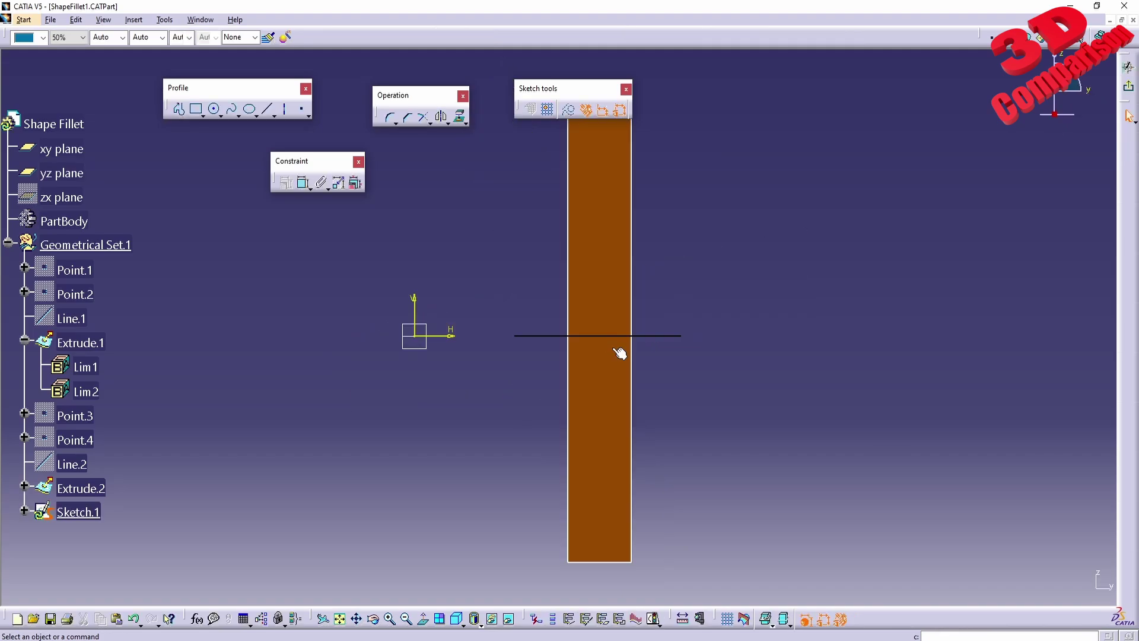
mouse_move(621, 307)
middle_down()
mouse_move(567, 355)
mouse_move(568, 336)
mouse_move(564, 371)
middle_up()
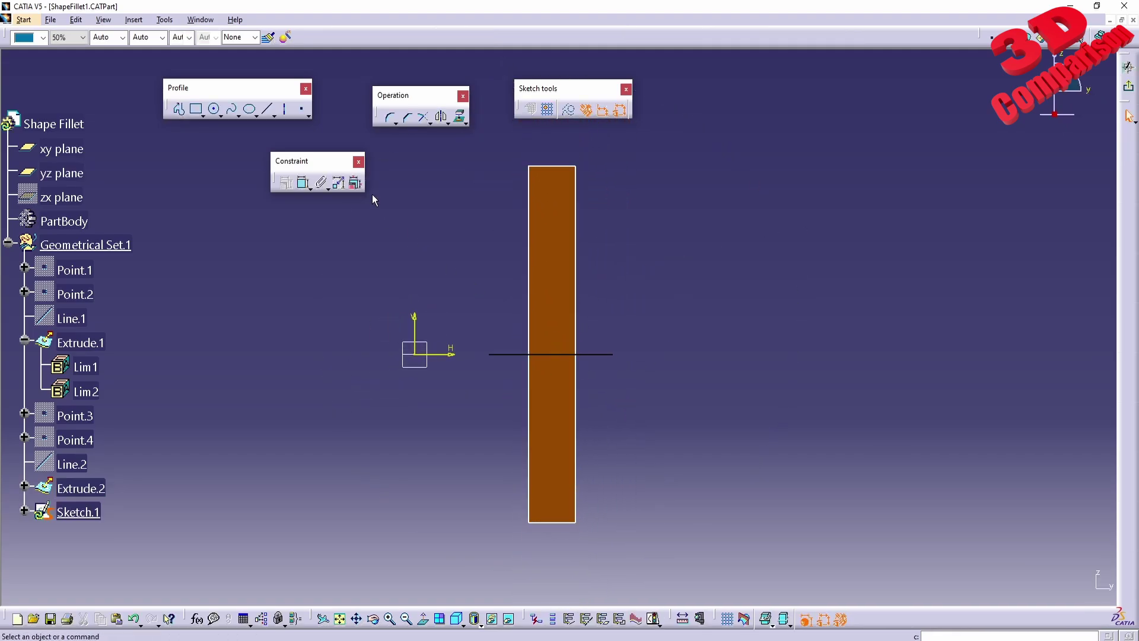
click(268, 110)
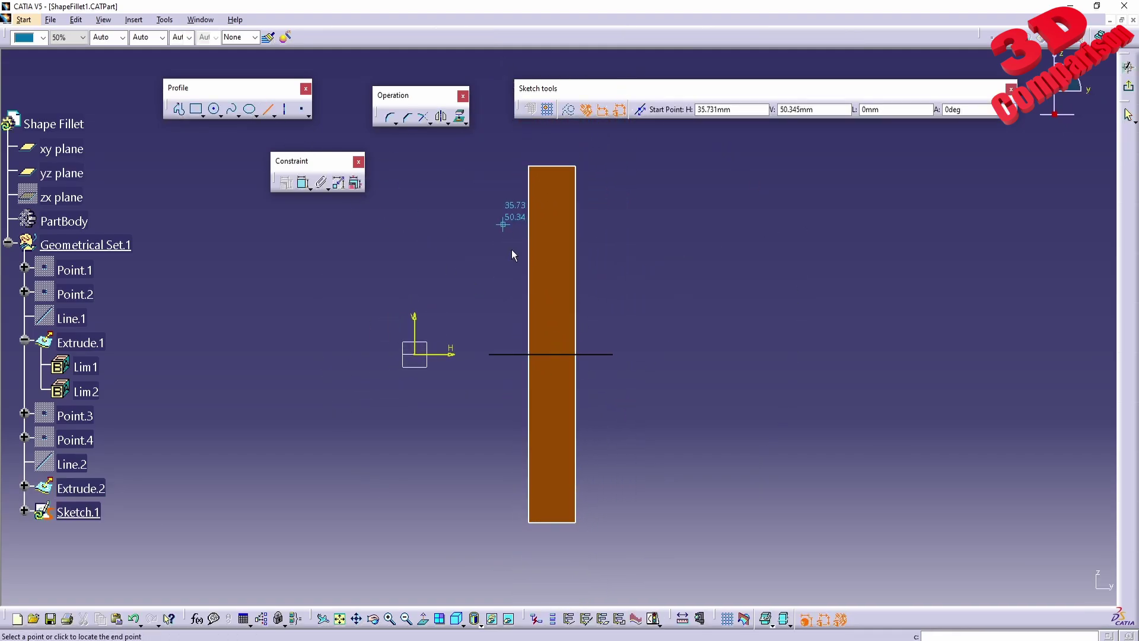
click(503, 224)
click(604, 473)
click(1128, 87)
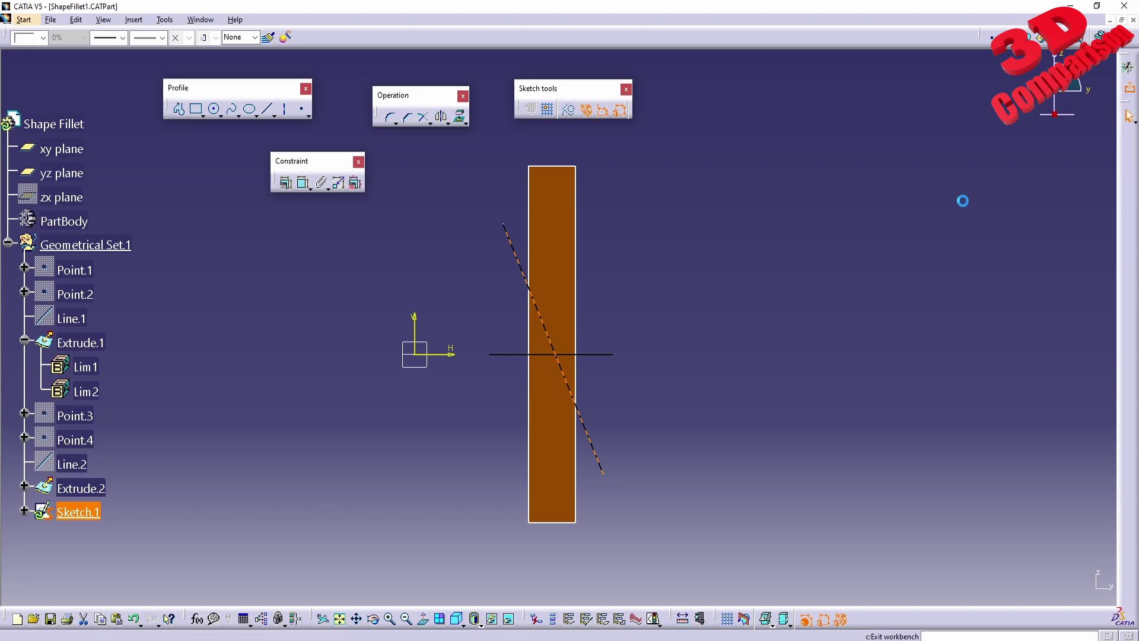
mouse_move(614, 412)
middle_down()
mouse_move(510, 296)
mouse_move(368, 286)
middle_up()
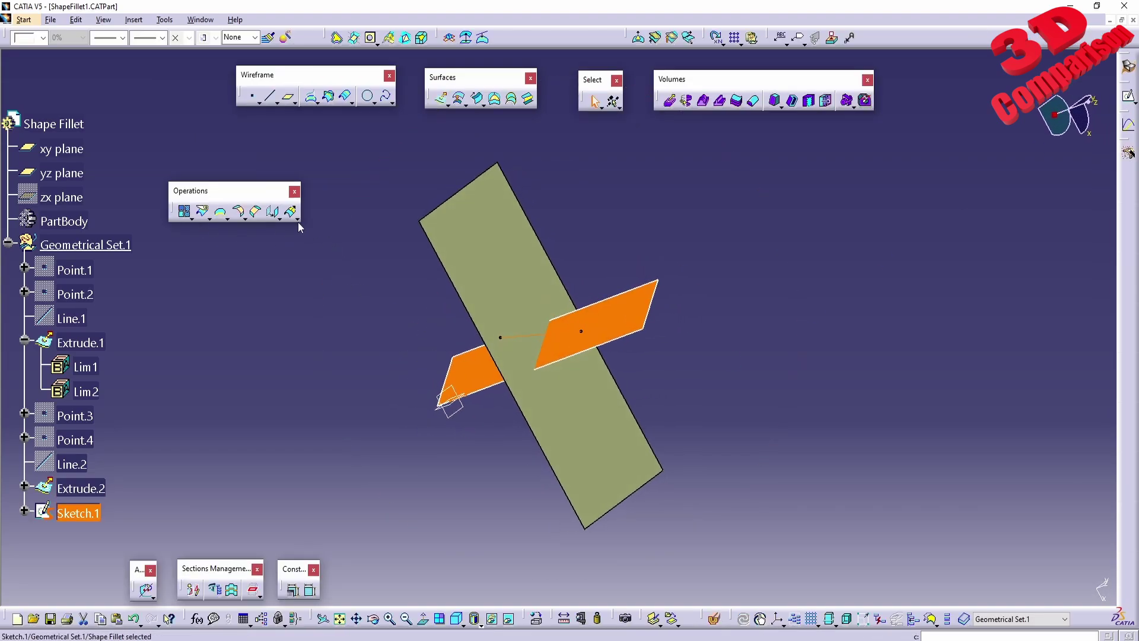
Step: Extrude Sketch.1 into the surface Extrude.5 with 73mm and 65mm limits
click(442, 100)
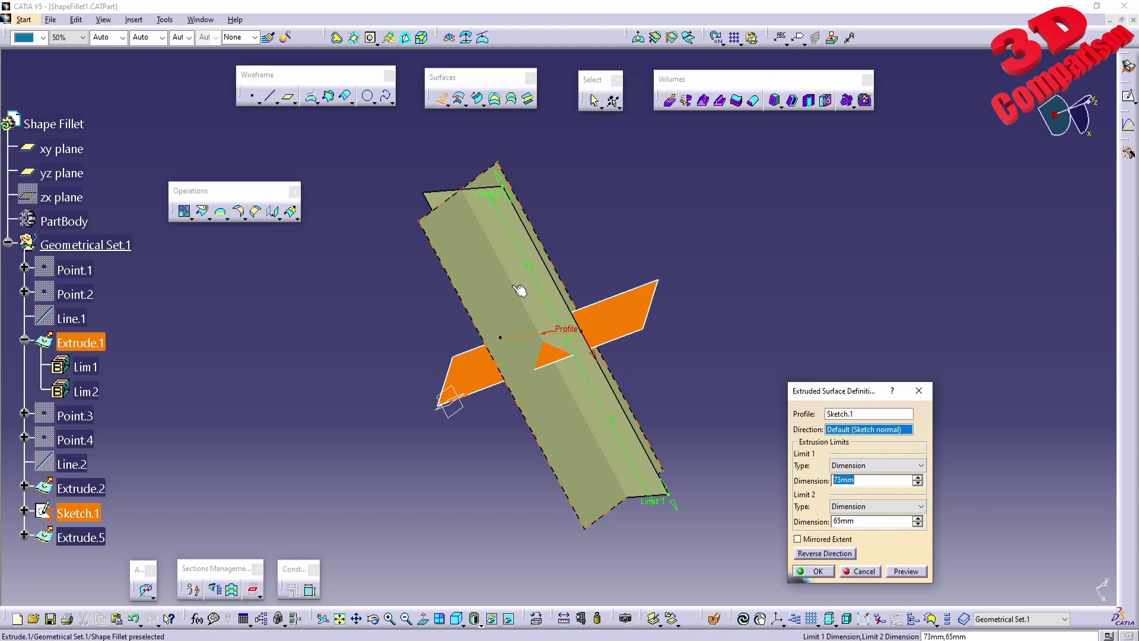
middle_drag(520, 291, 564, 457)
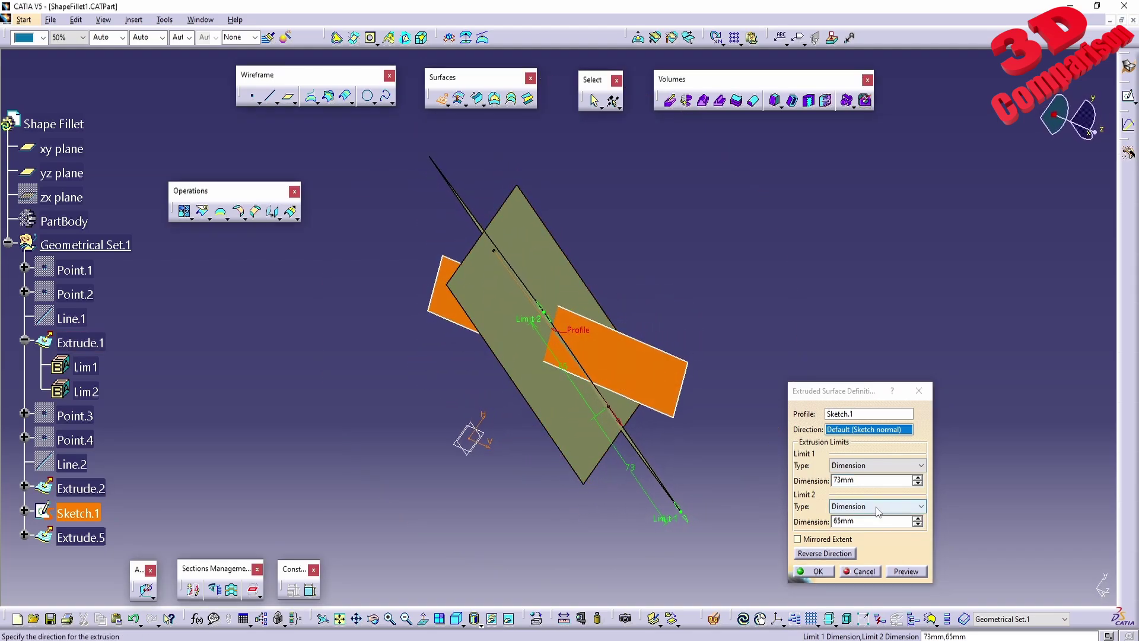
click(817, 571)
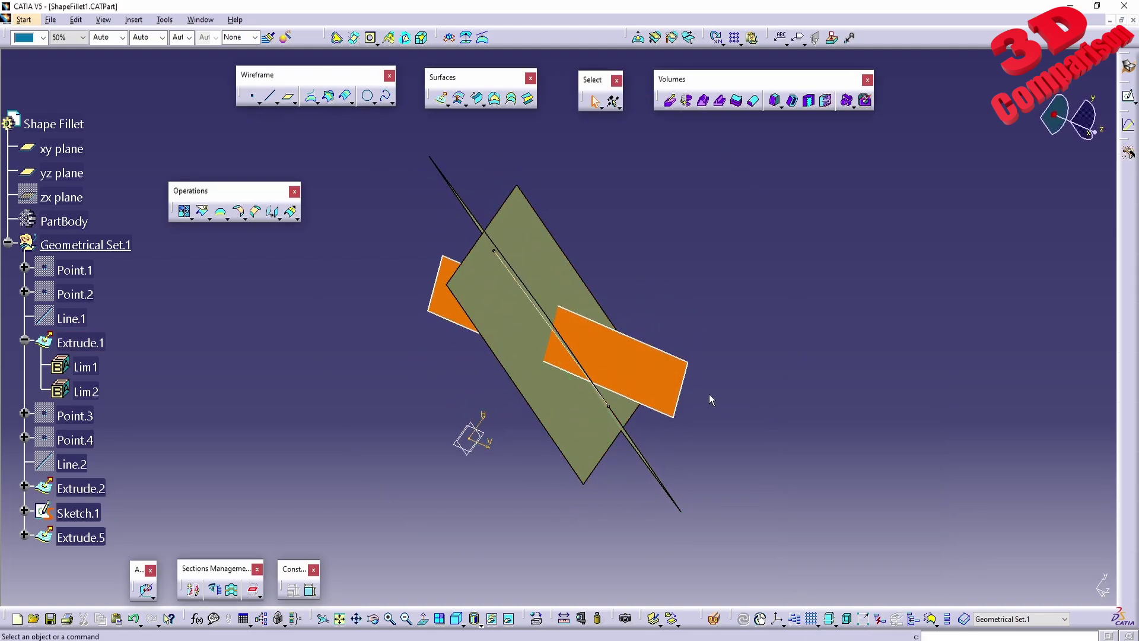
middle_drag(710, 397, 500, 335)
Step: Colour the Extrude.5 surface blue
click(500, 336)
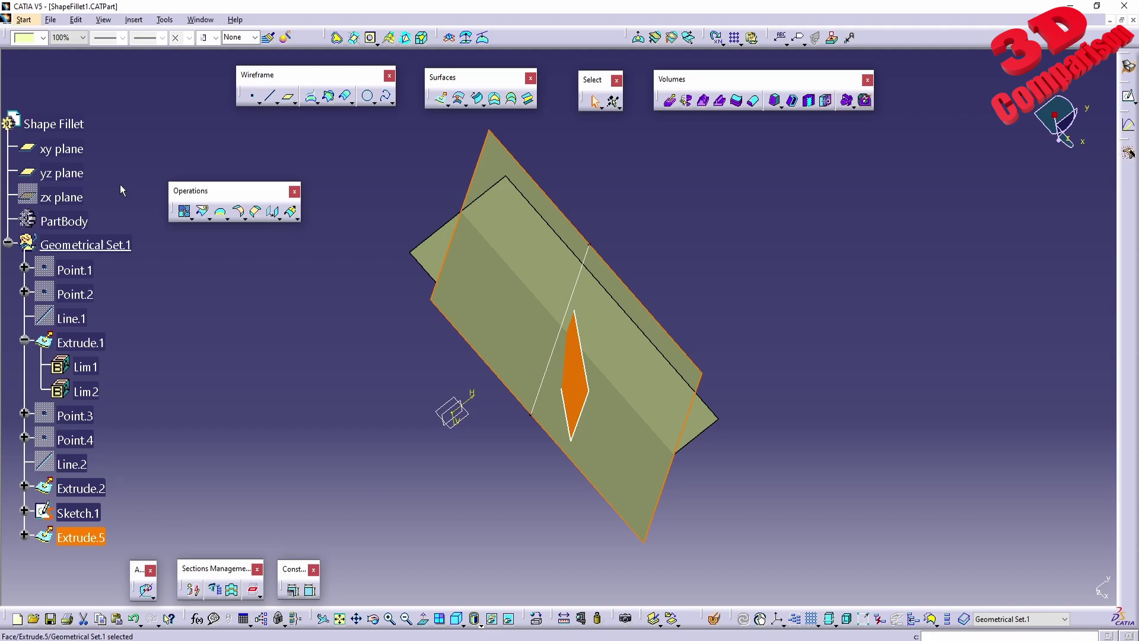
click(43, 37)
click(26, 211)
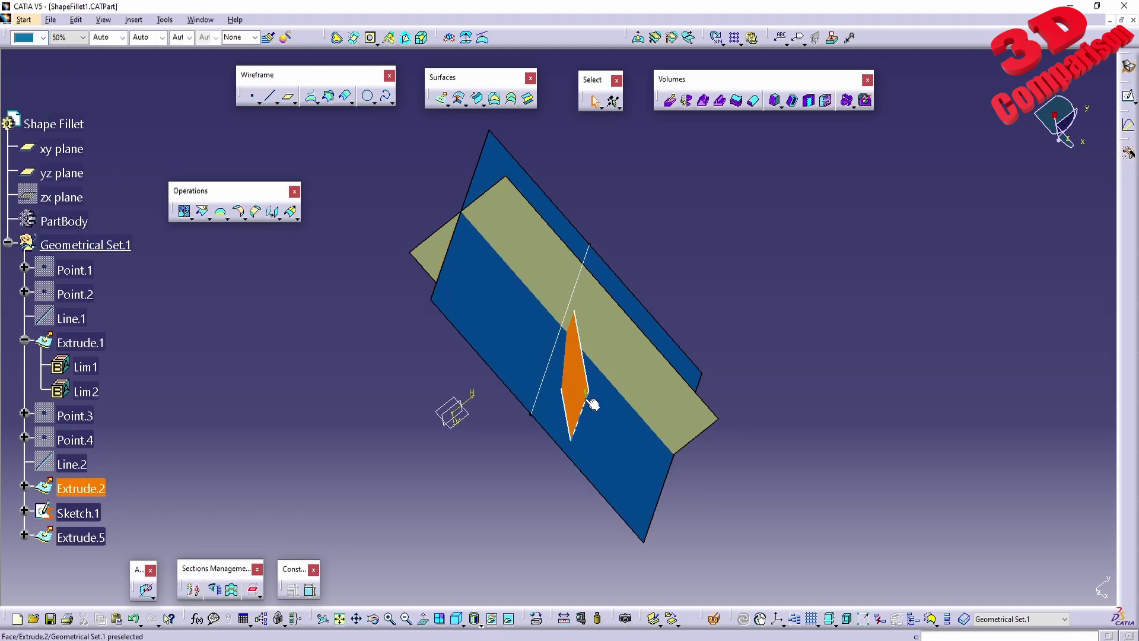
middle_drag(593, 405, 525, 284)
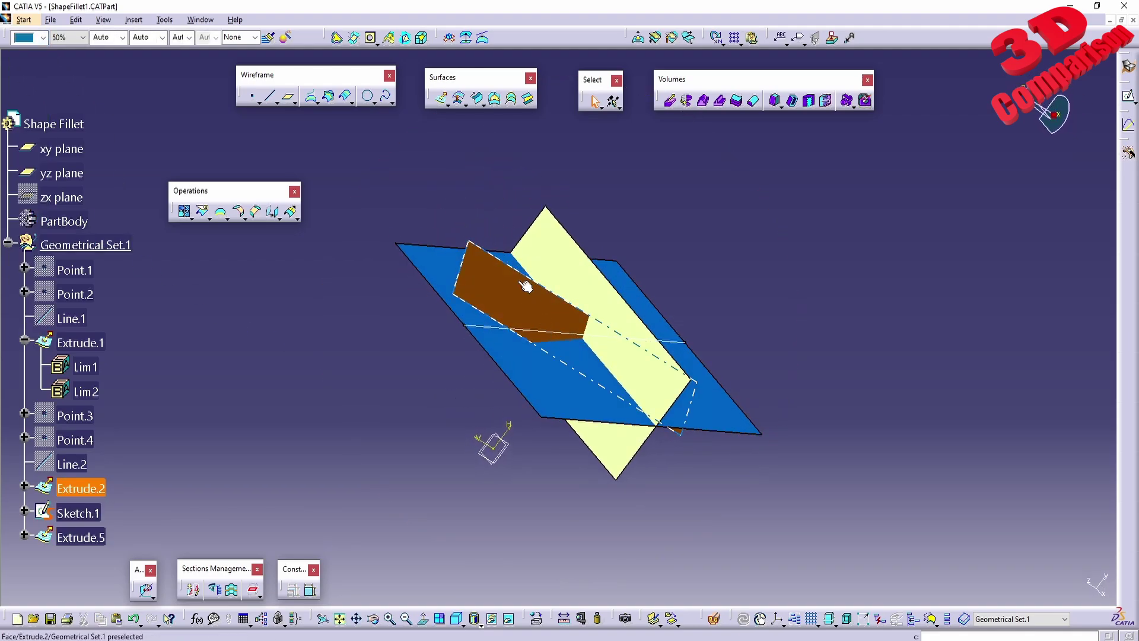
Step: Start a TriTangent shape fillet with Extrude.1 and Extrude.5 as supports
click(240, 215)
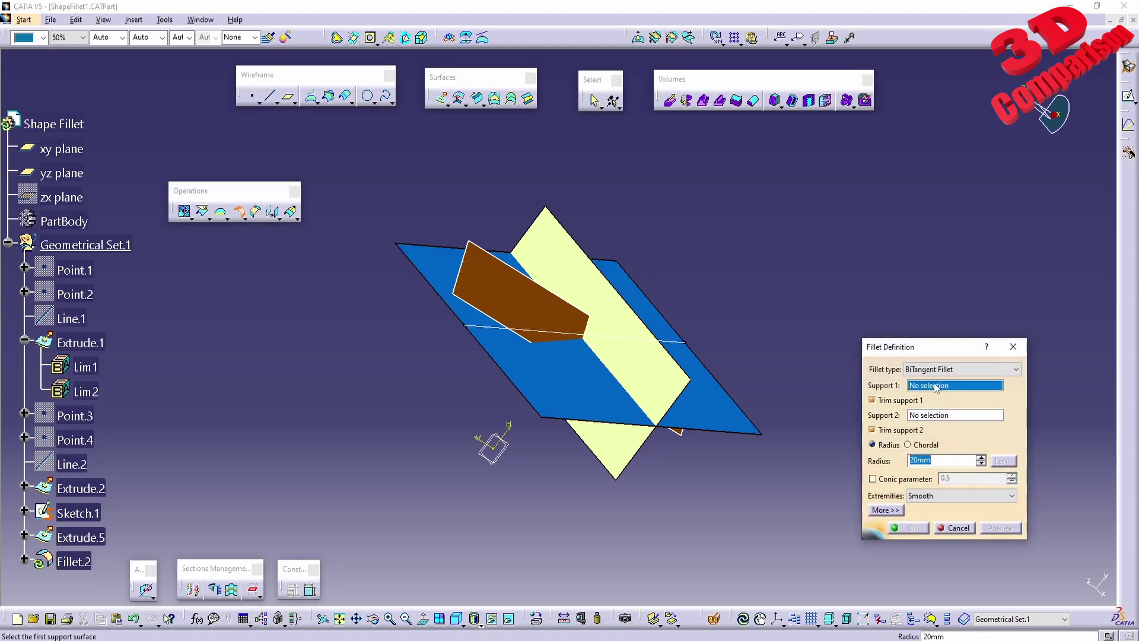
click(944, 369)
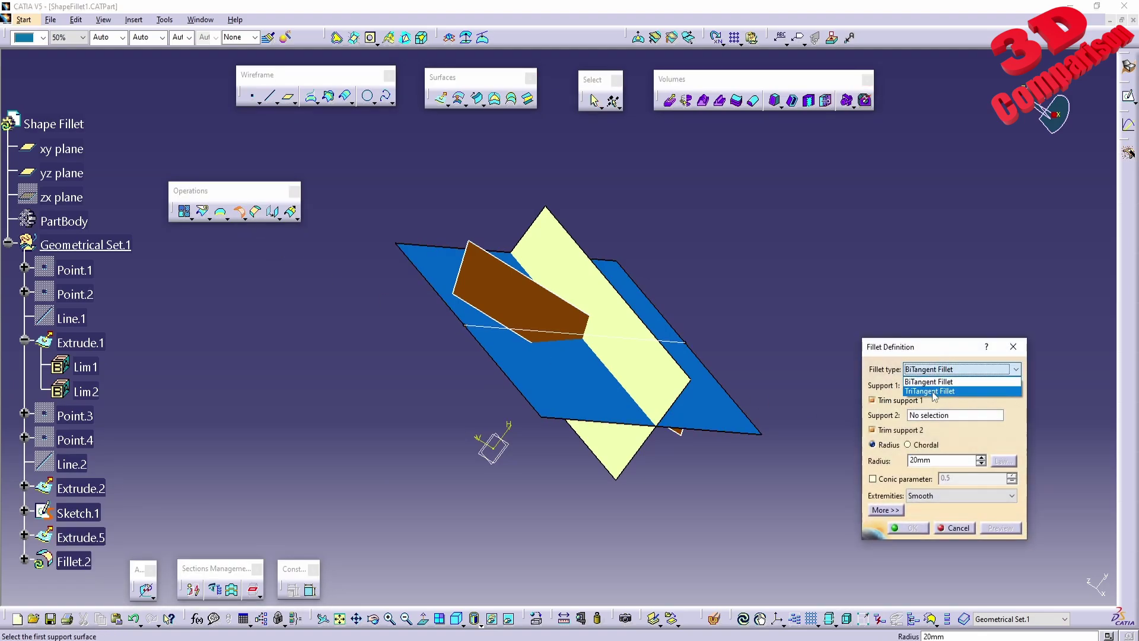
click(935, 391)
middle_drag(735, 369, 621, 287)
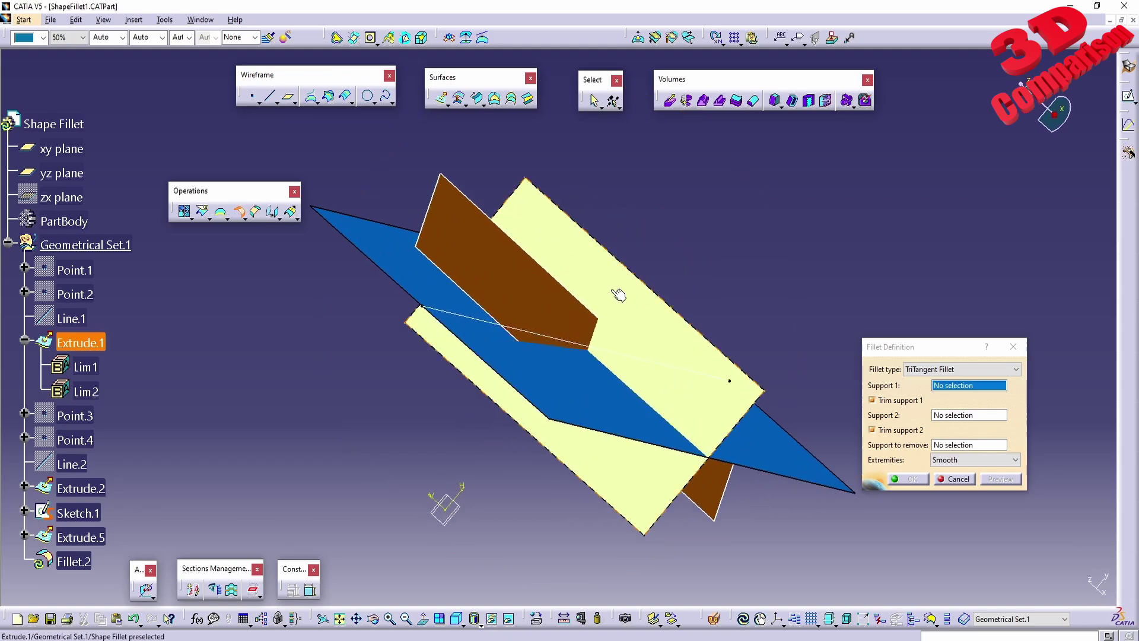
click(618, 294)
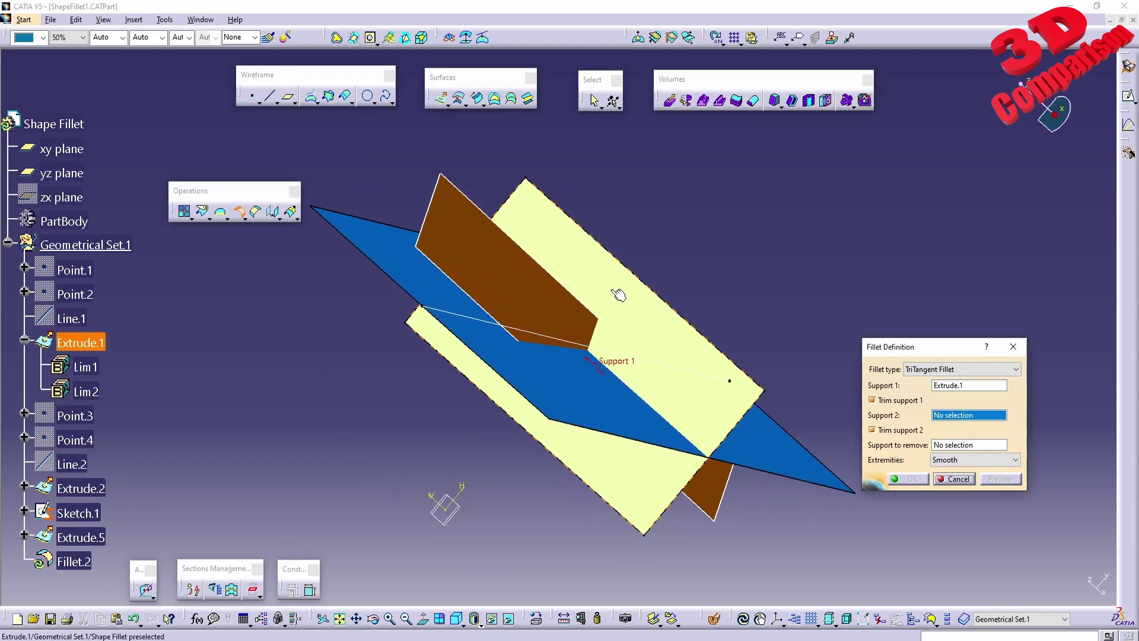
click(587, 387)
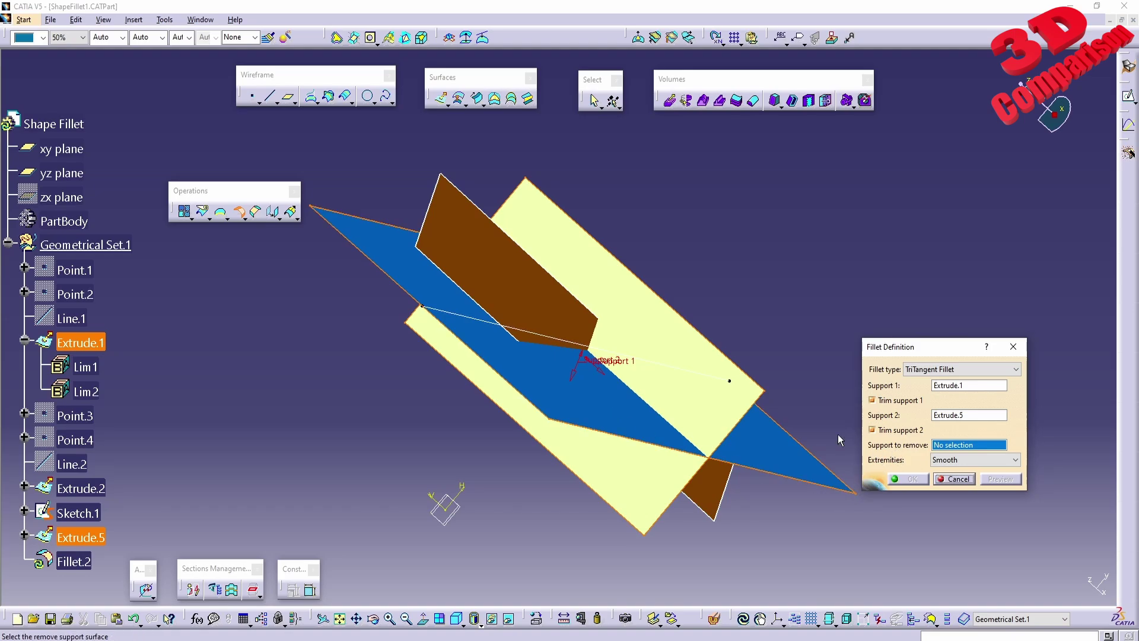
middle_drag(689, 440, 579, 325)
Step: Set Extrude.2 as the support to remove, preview, and create Fillet.2
click(577, 323)
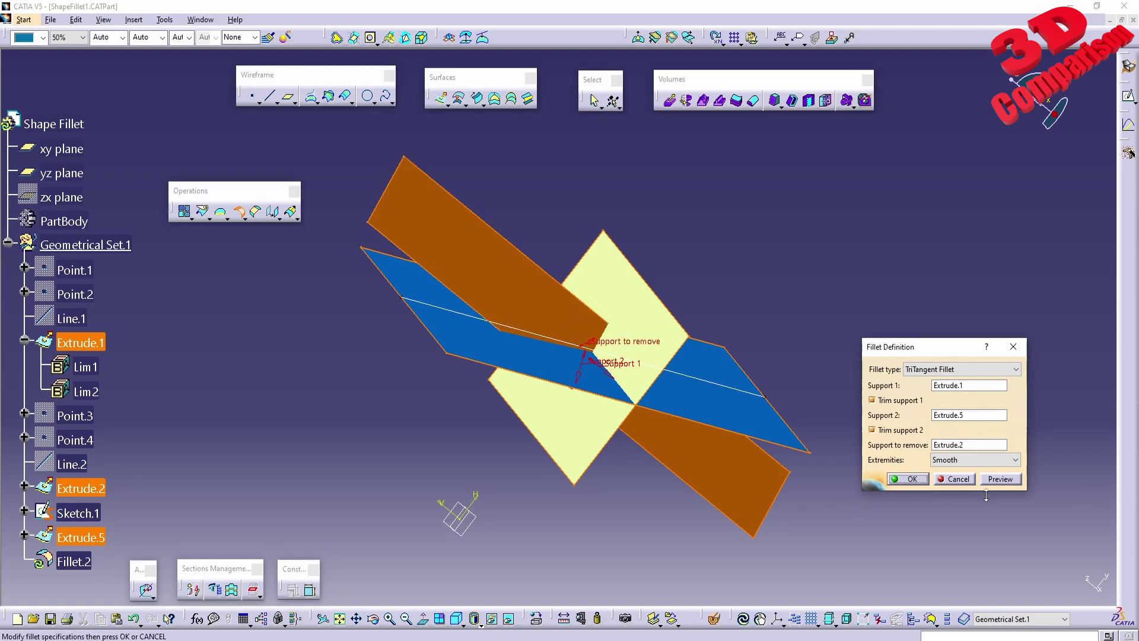
click(1002, 479)
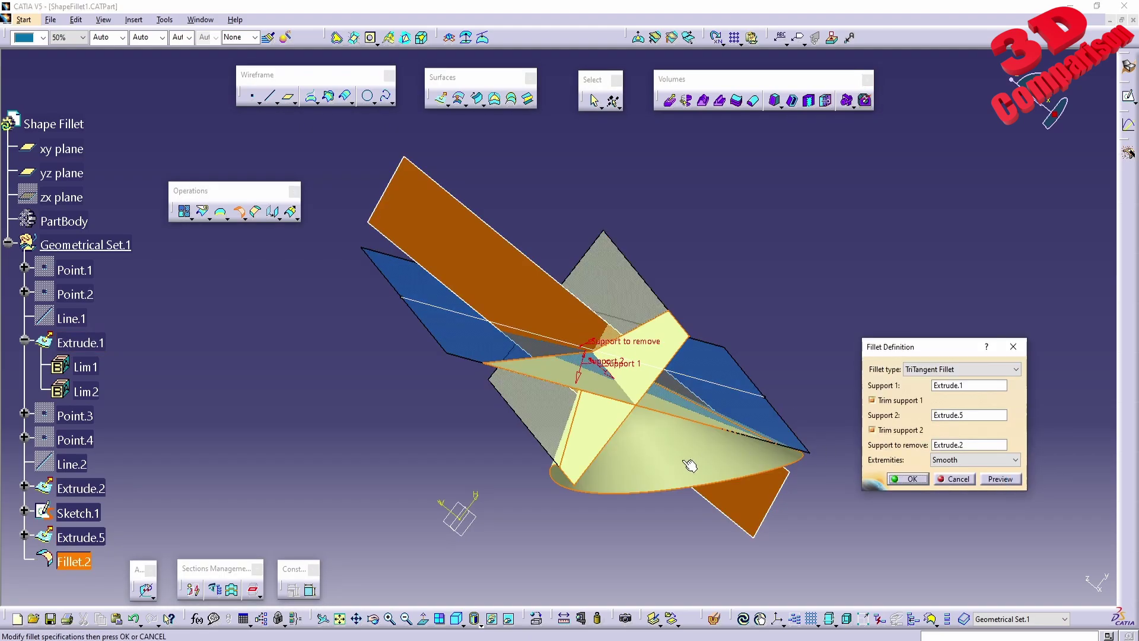
middle_drag(689, 466, 674, 438)
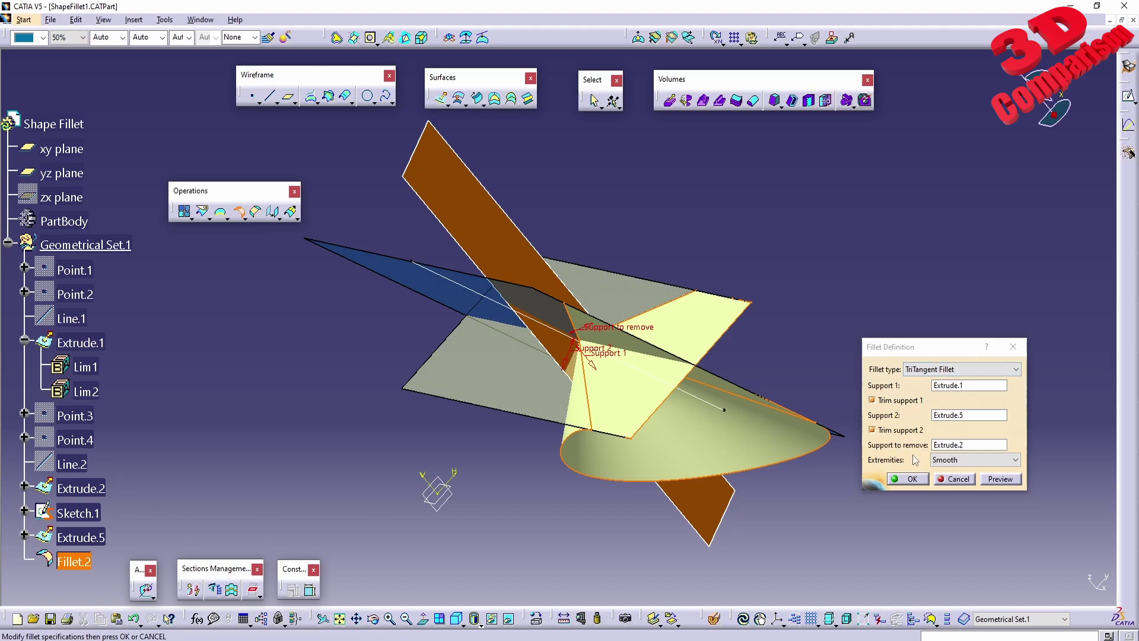
click(909, 479)
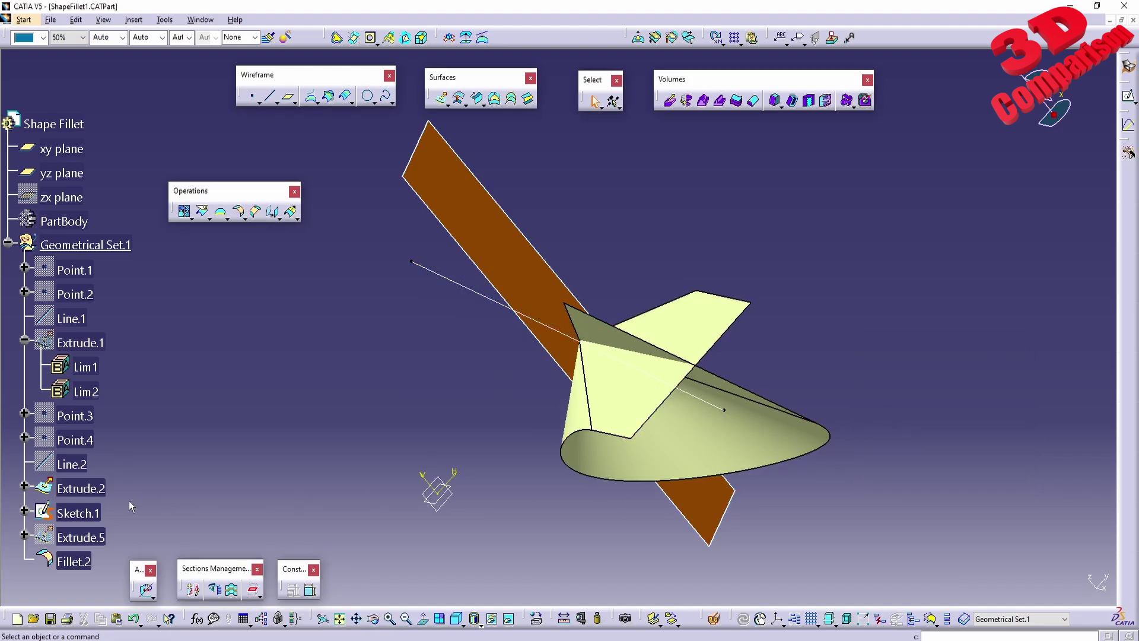
Step: Edit Fillet.2 to reverse its Support 1 direction and confirm
mouse_move(457, 433)
middle_down()
mouse_move(553, 328)
mouse_move(511, 299)
mouse_move(489, 389)
mouse_move(455, 424)
middle_up()
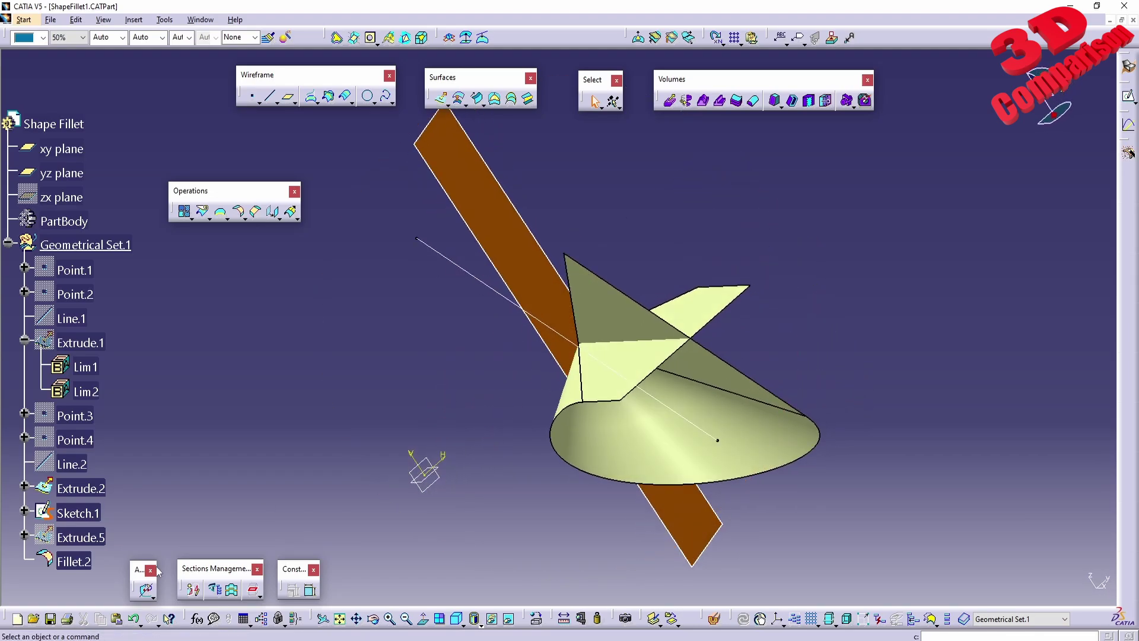
double_click(74, 561)
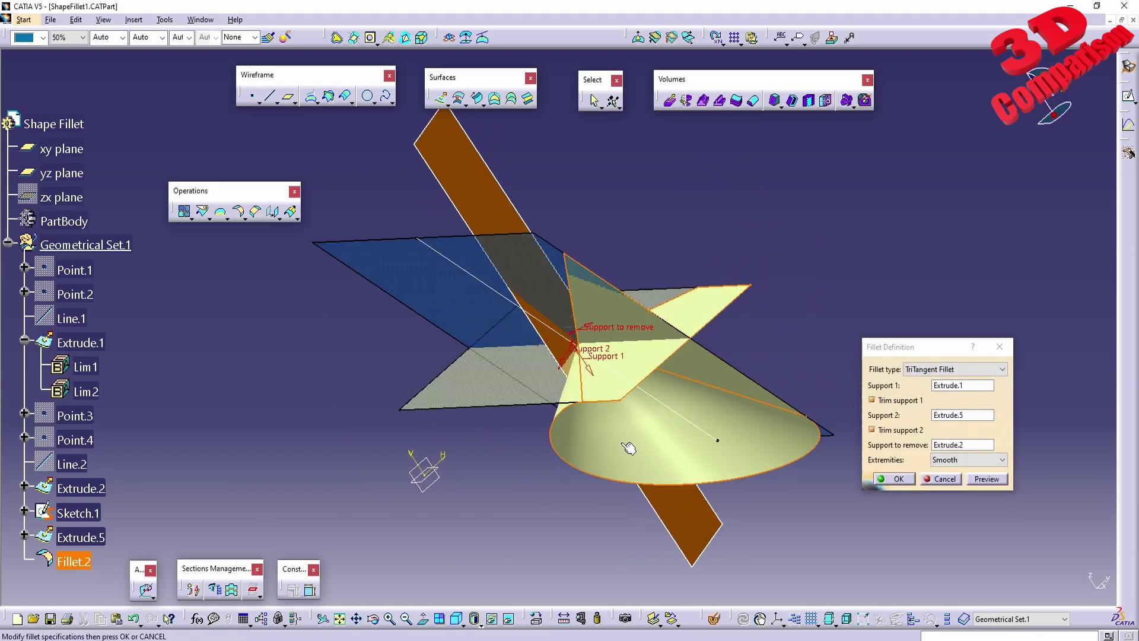
middle_drag(629, 448, 614, 389)
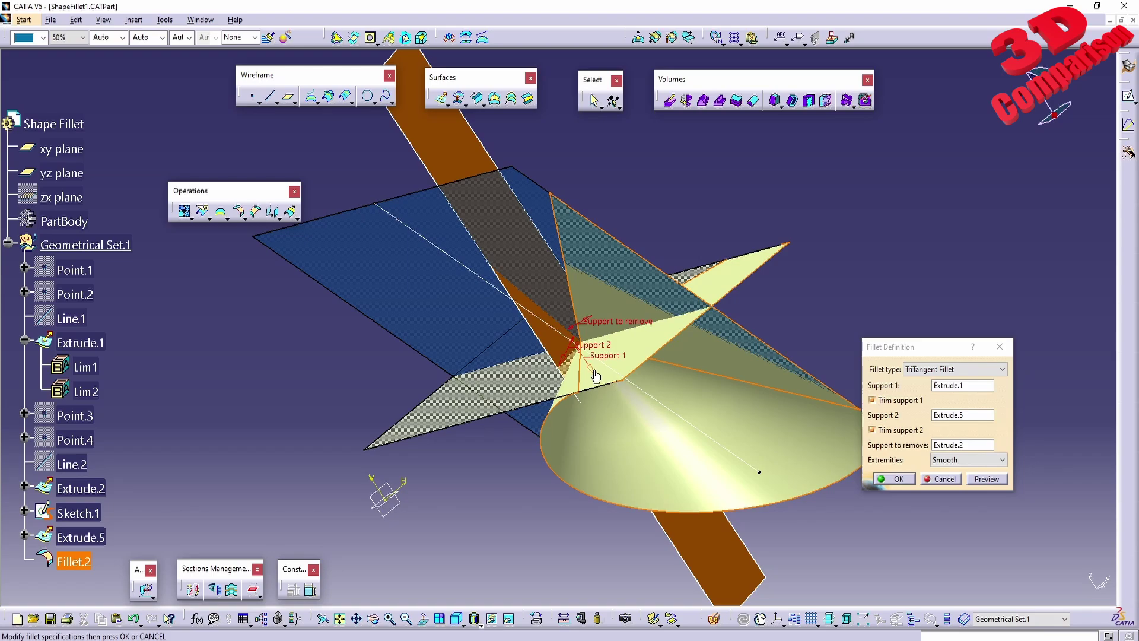
click(593, 372)
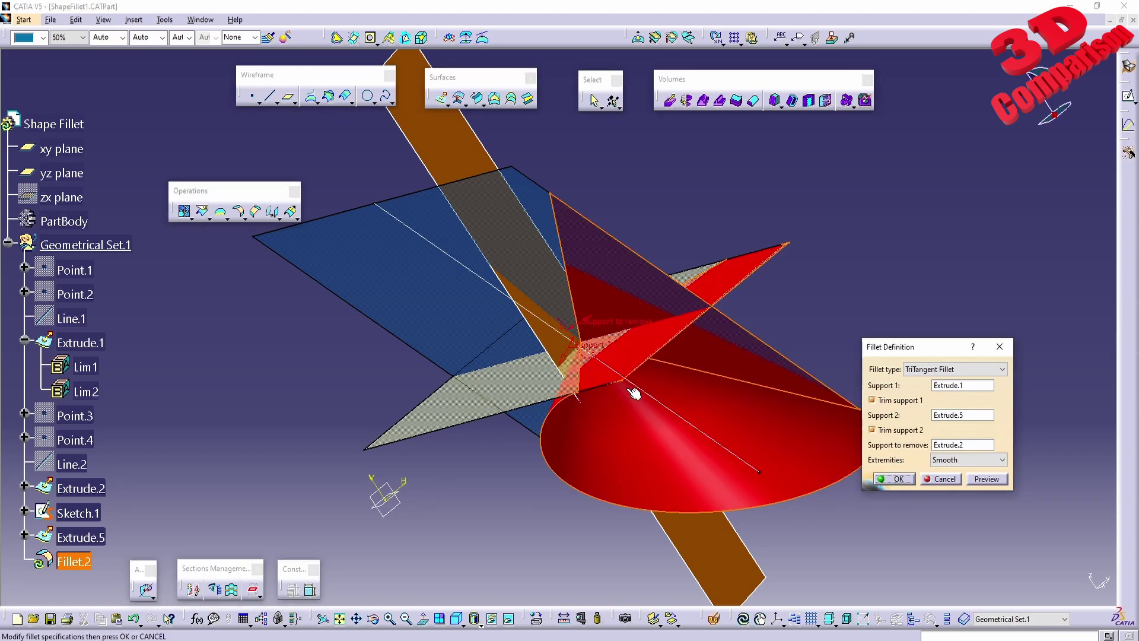
click(898, 479)
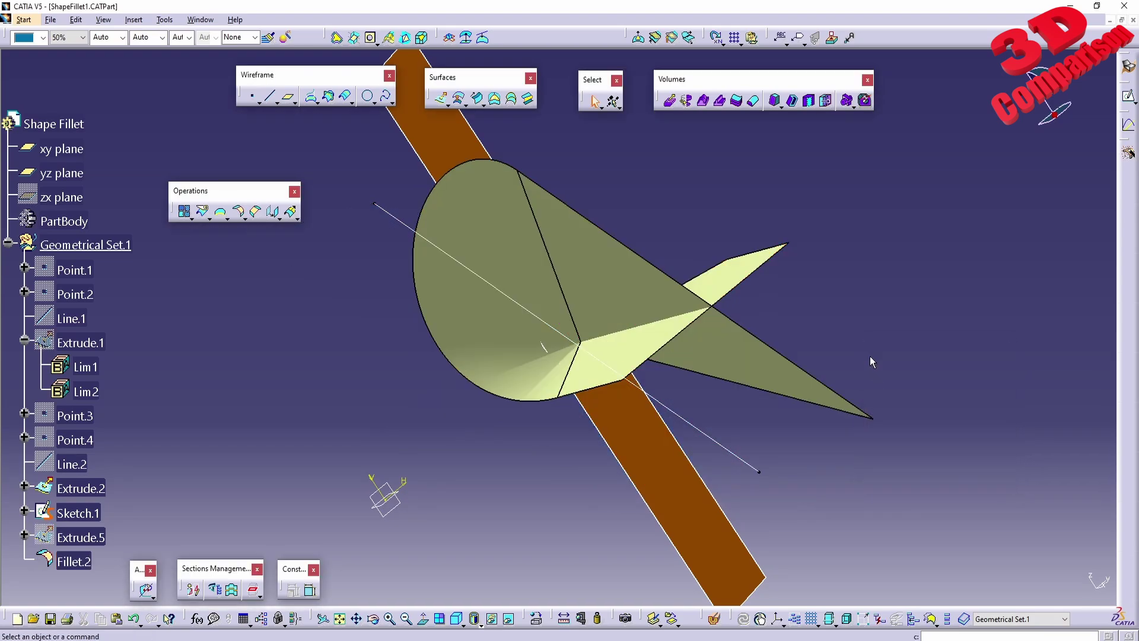
mouse_move(594, 332)
middle_down()
mouse_move(513, 326)
mouse_move(580, 320)
middle_up()
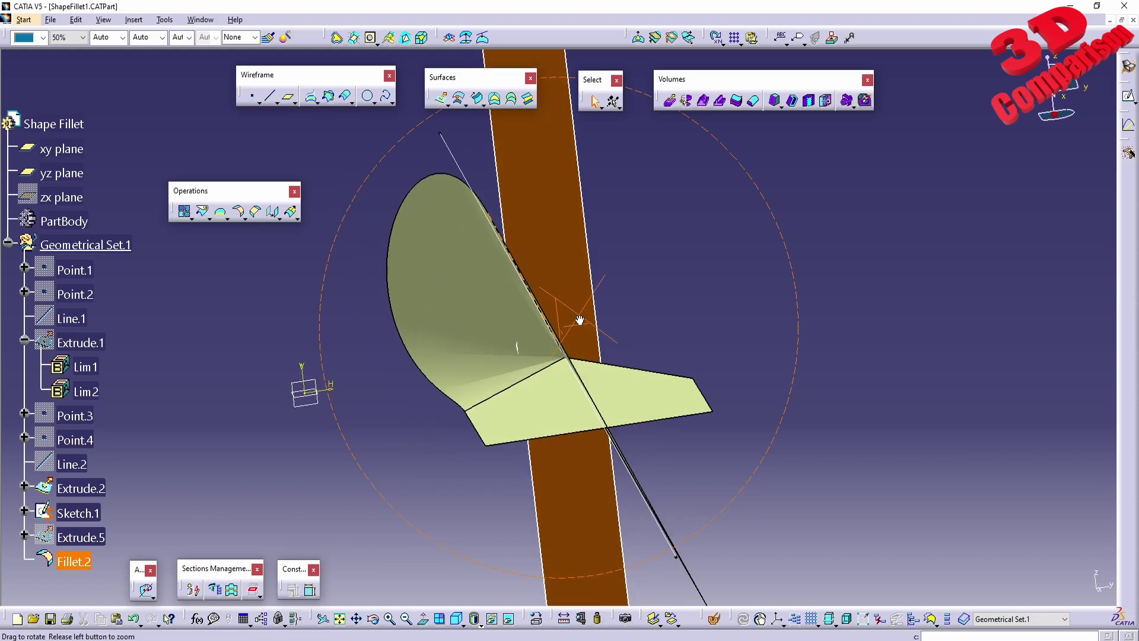
Step: Reopen Fillet.2 and confirm its definition again
double_click(79, 561)
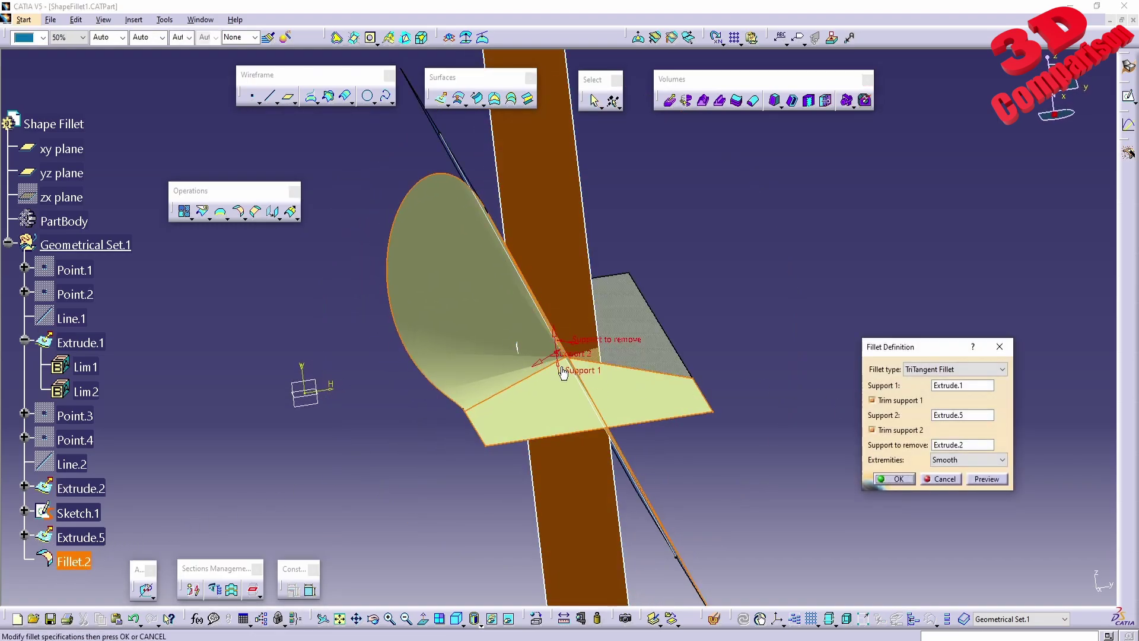
click(898, 479)
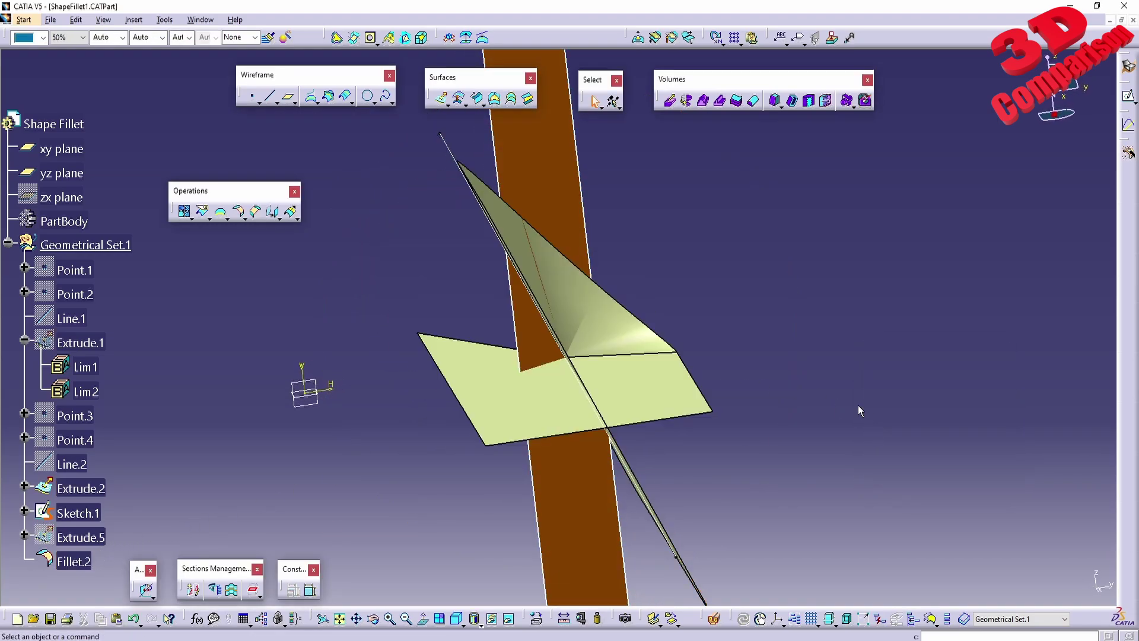
mouse_move(563, 393)
middle_down()
mouse_move(574, 401)
mouse_move(569, 323)
mouse_move(595, 411)
mouse_move(566, 409)
middle_up()
Step: Delete Fillet.2 and hide Extrude.5
double_click(77, 564)
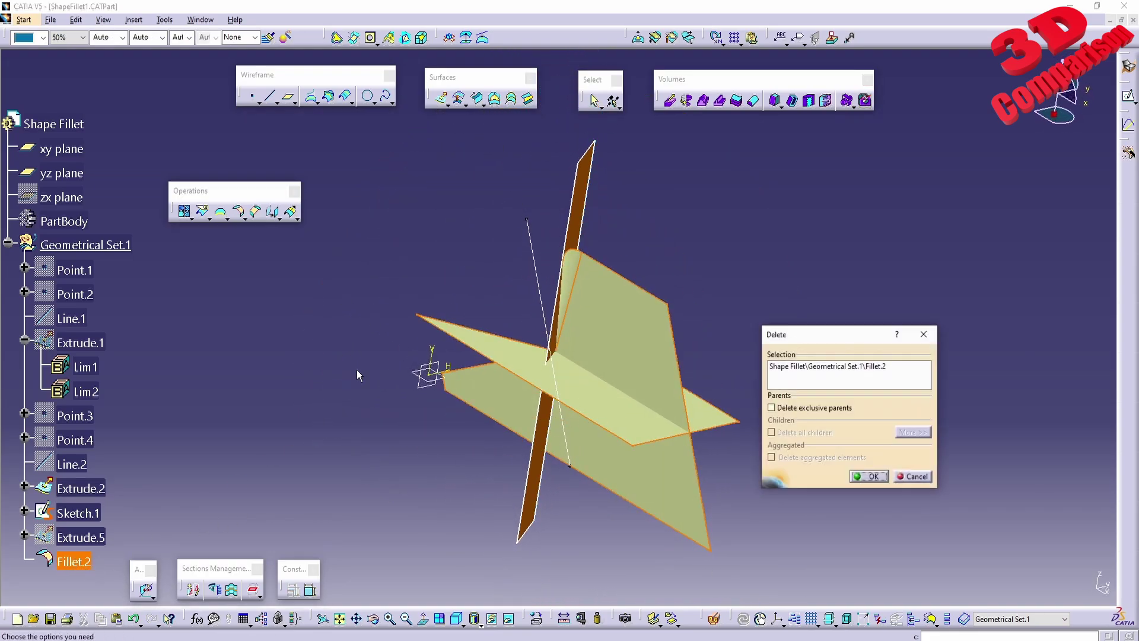
key(Return)
middle_drag(601, 410, 420, 384)
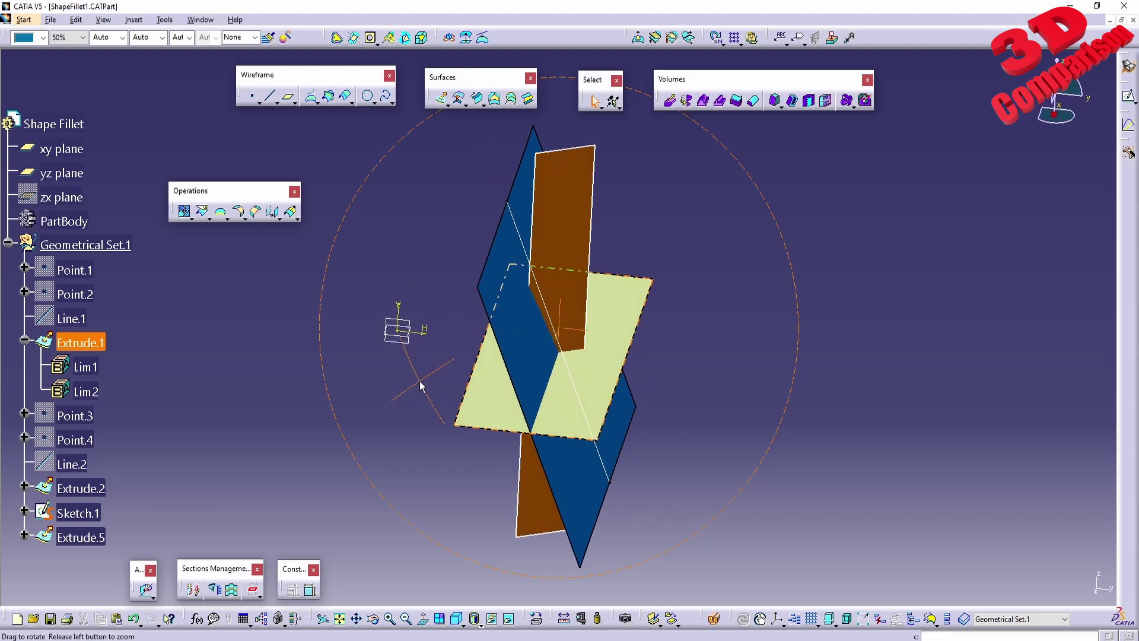
right_click(97, 541)
click(130, 326)
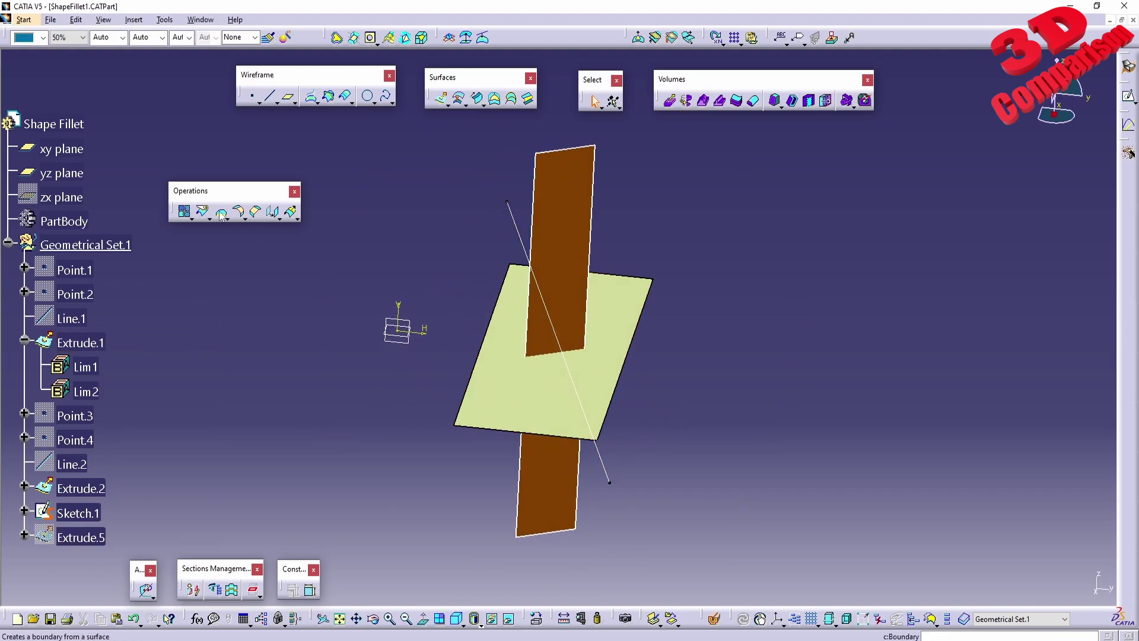
Step: Preview a BiTangent shape fillet between Extrude.1 and Extrude.2 at 20mm radius
click(242, 220)
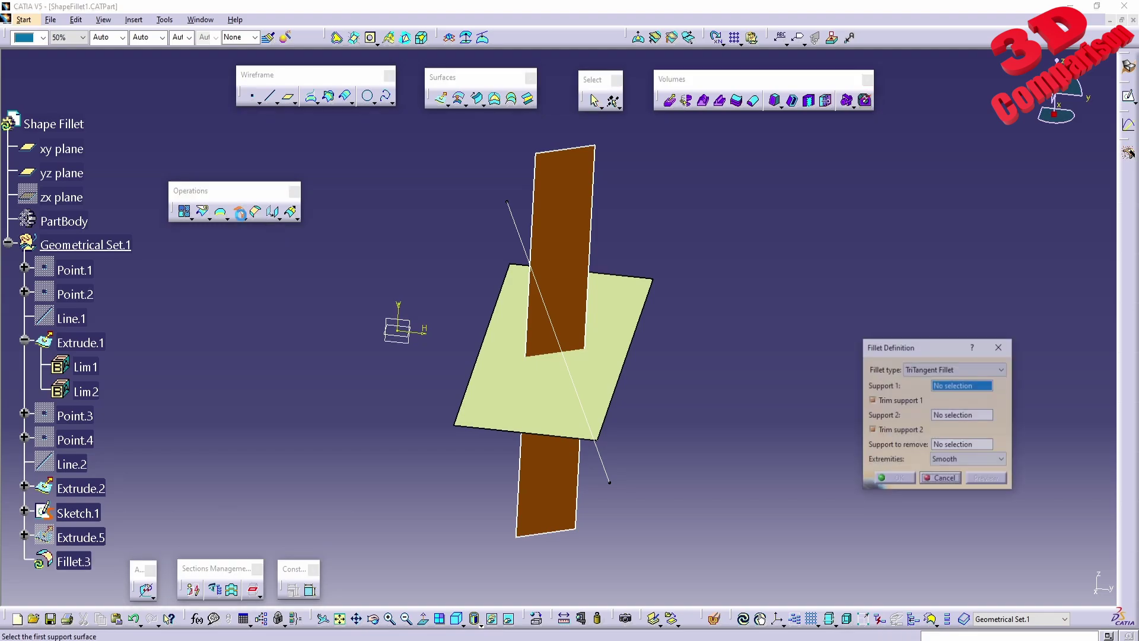
middle_drag(576, 382, 572, 320)
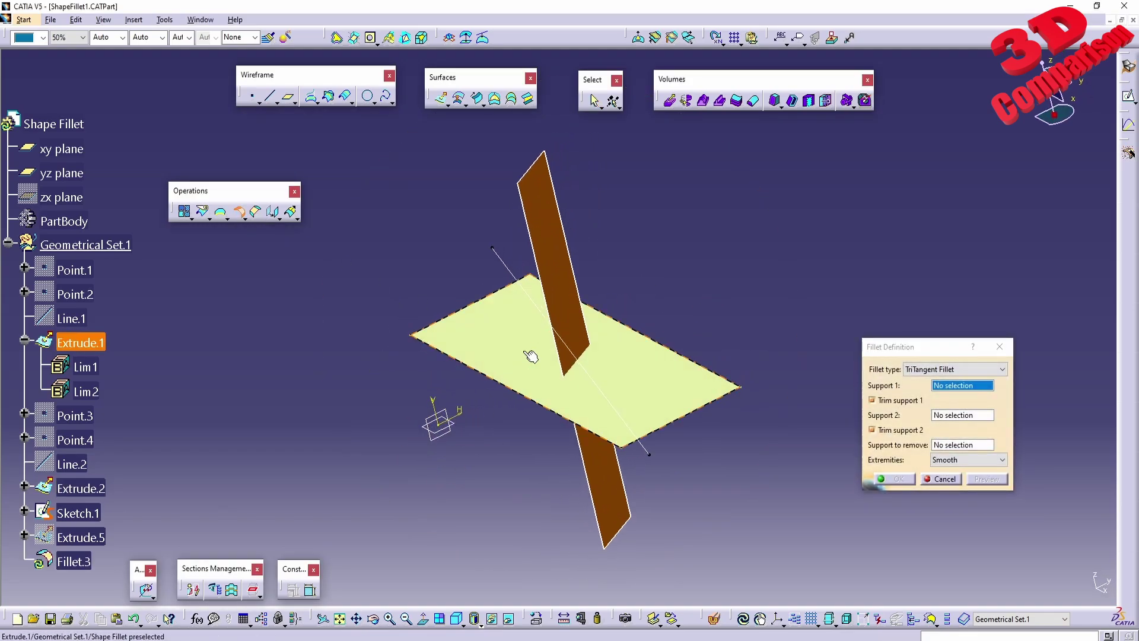
click(569, 378)
click(576, 350)
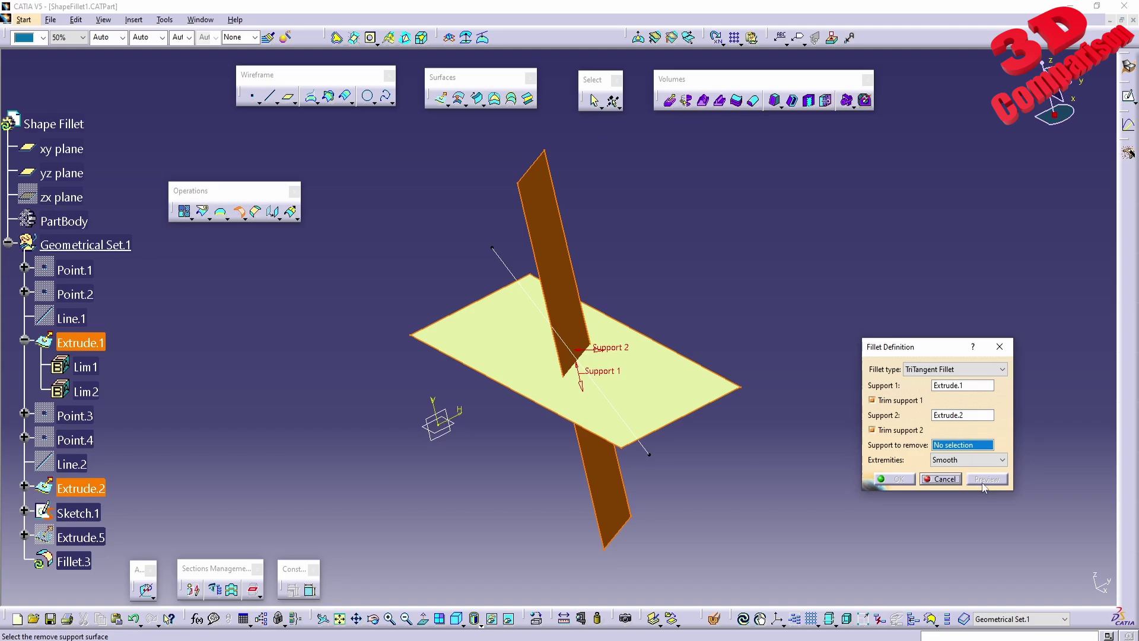
click(973, 369)
click(949, 379)
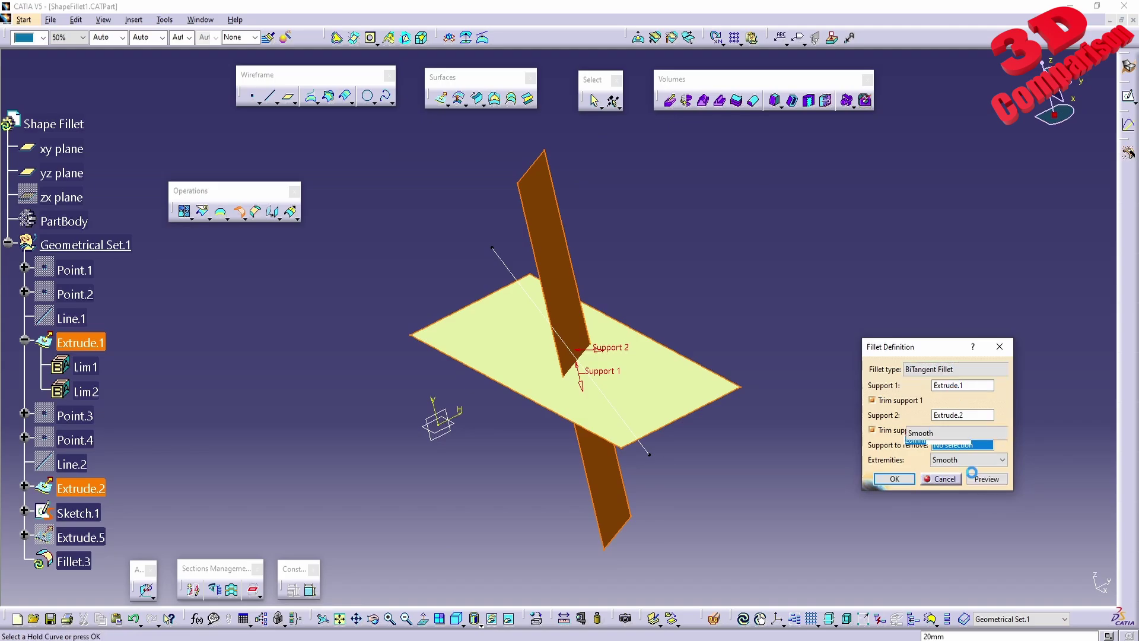
click(997, 528)
middle_drag(736, 367, 541, 329)
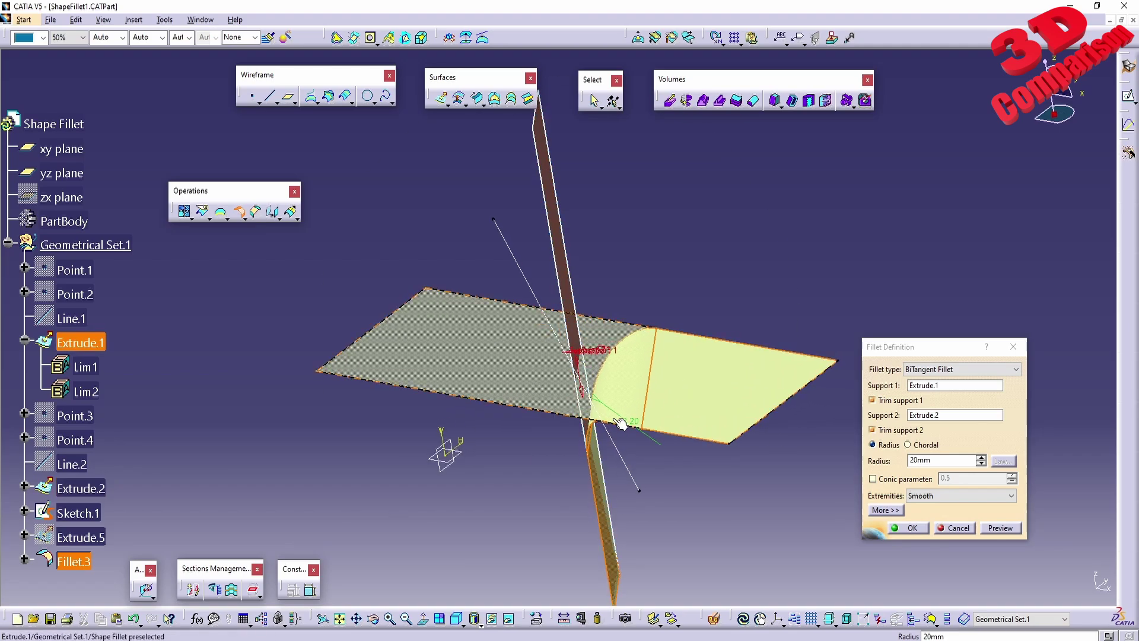
Step: Reverse Support 1 and create the 20mm BiTangent fillet Fillet.3
click(600, 350)
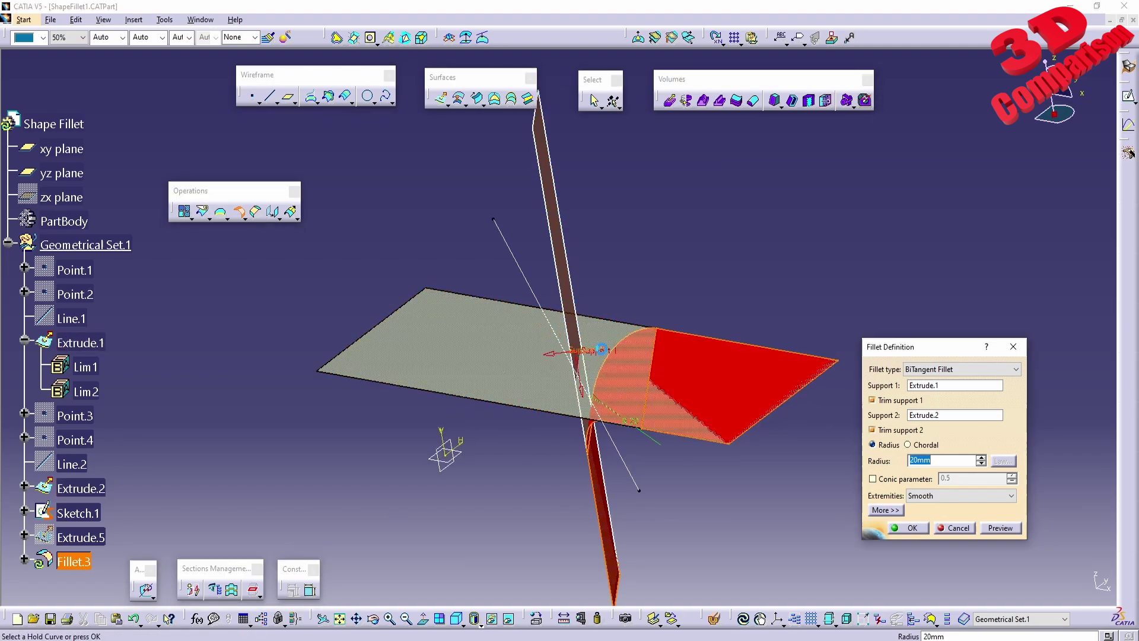
click(1003, 527)
click(909, 527)
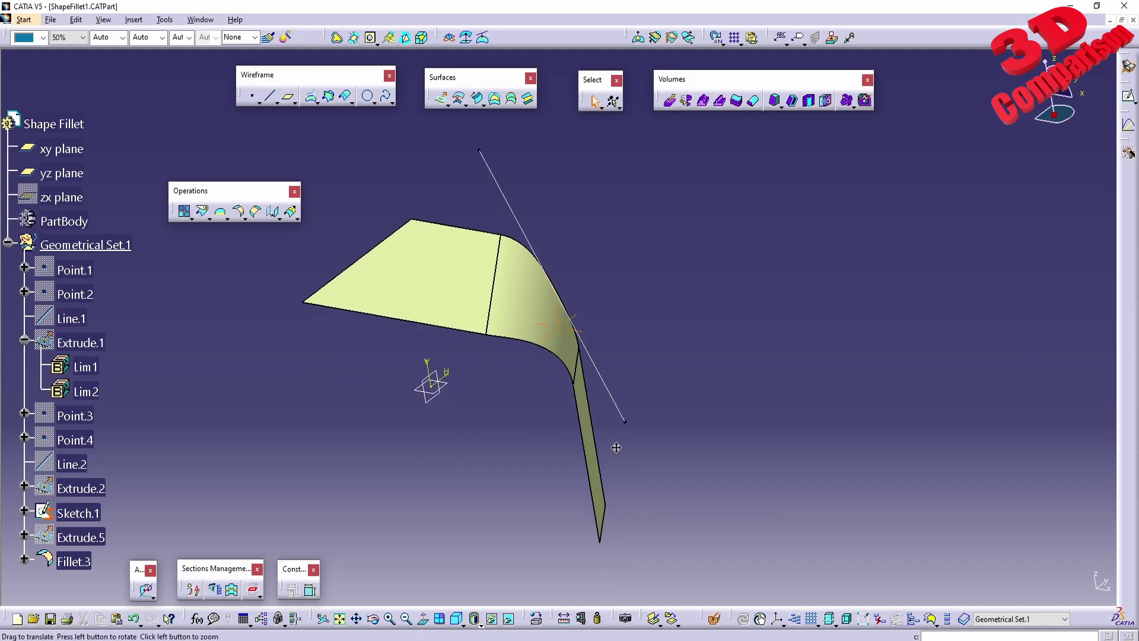
middle_drag(616, 447, 531, 496)
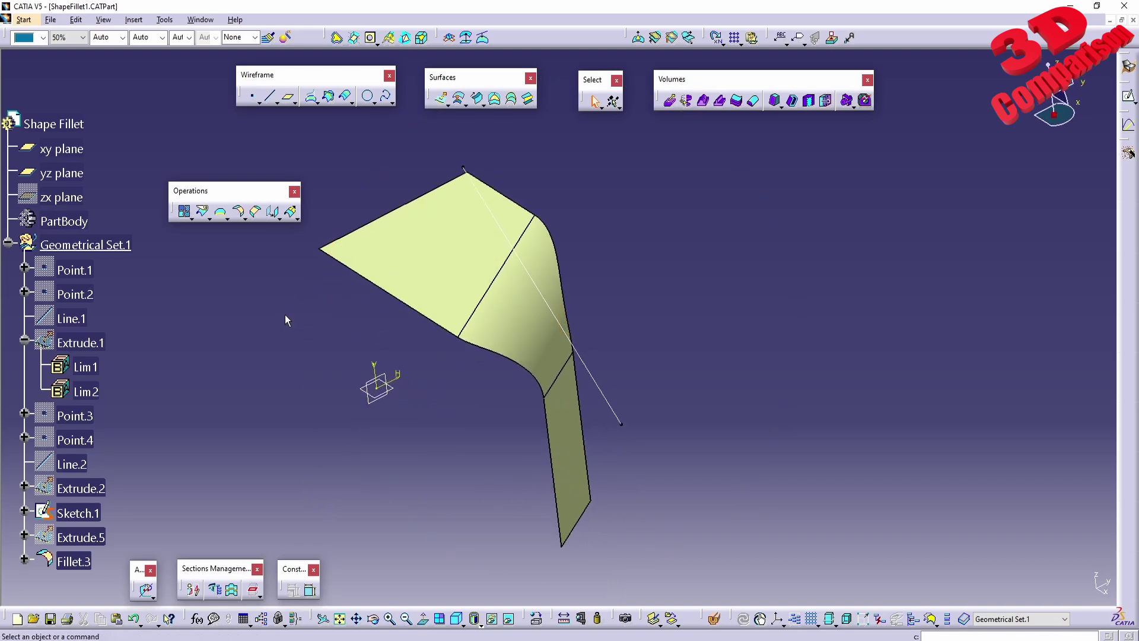
Step: Re-edit Fillet.3, view its spine and law options, close the definition, and open the Window menu
double_click(79, 565)
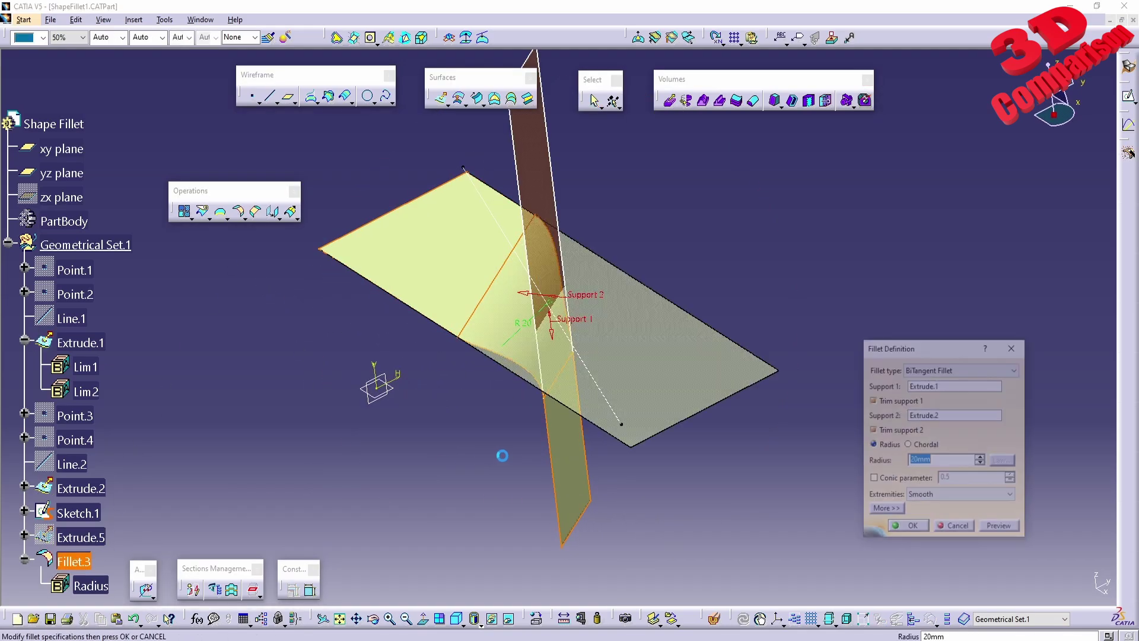
click(908, 527)
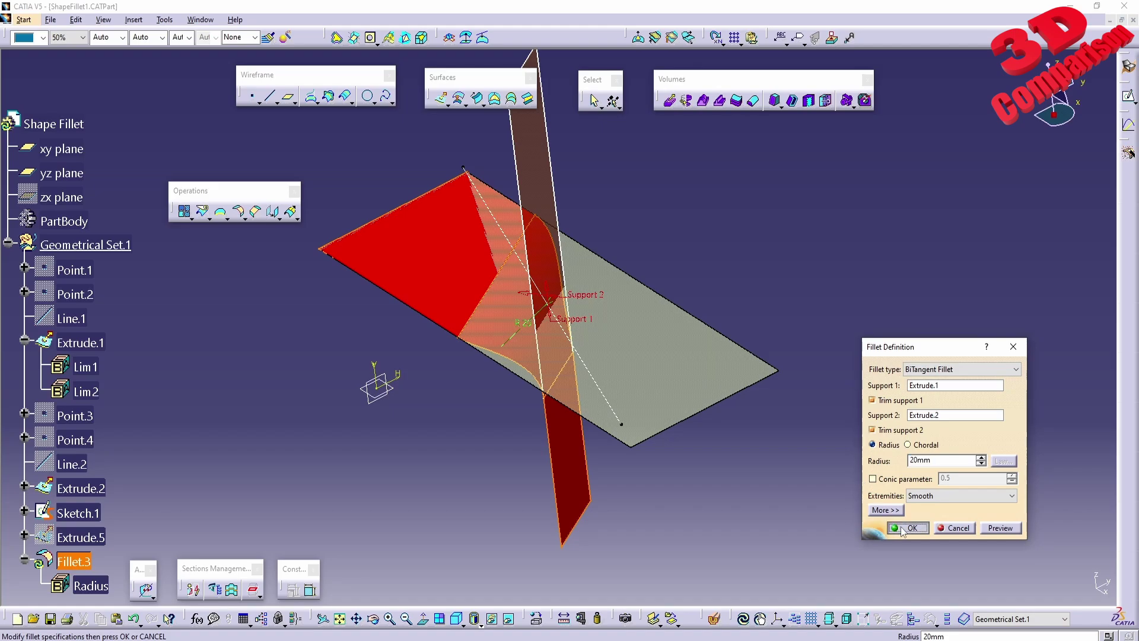
middle_drag(407, 300, 475, 332)
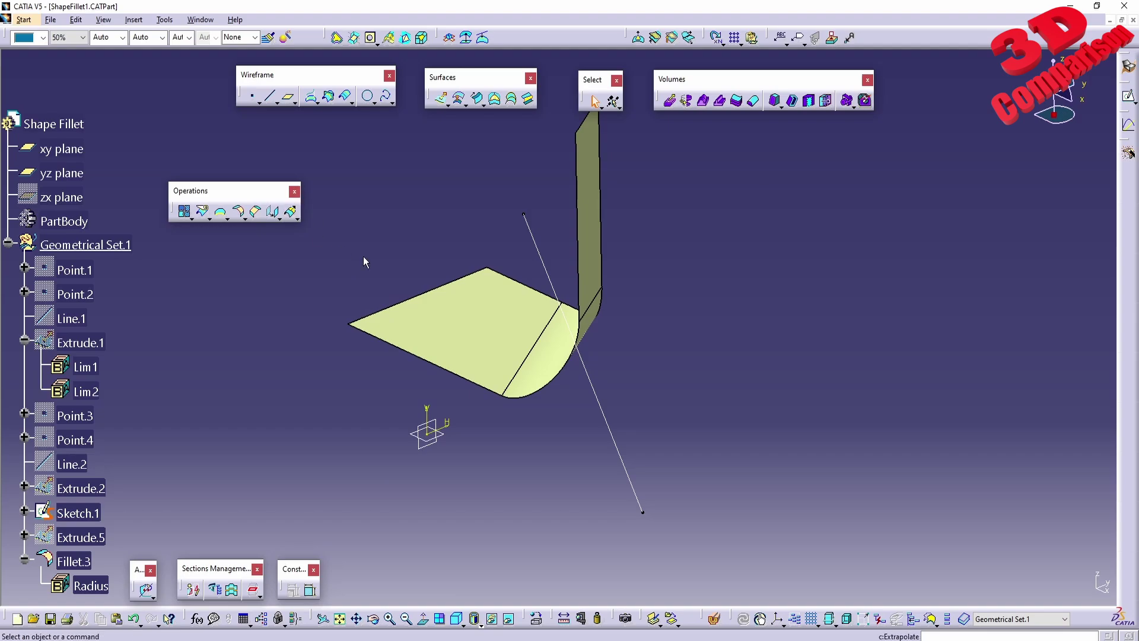
double_click(73, 561)
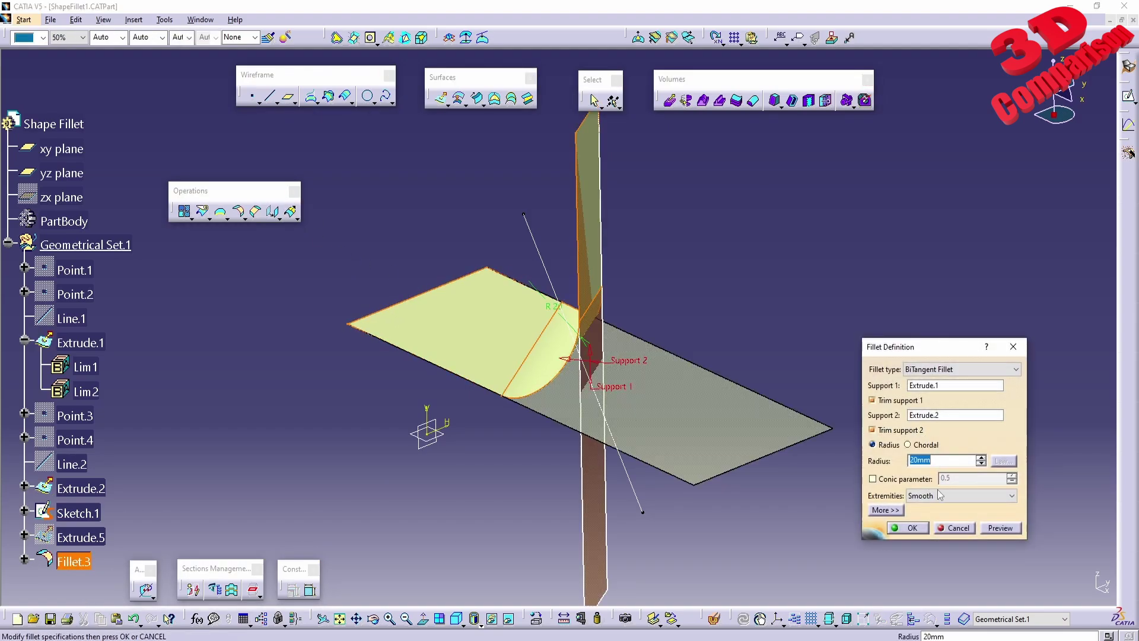
click(885, 510)
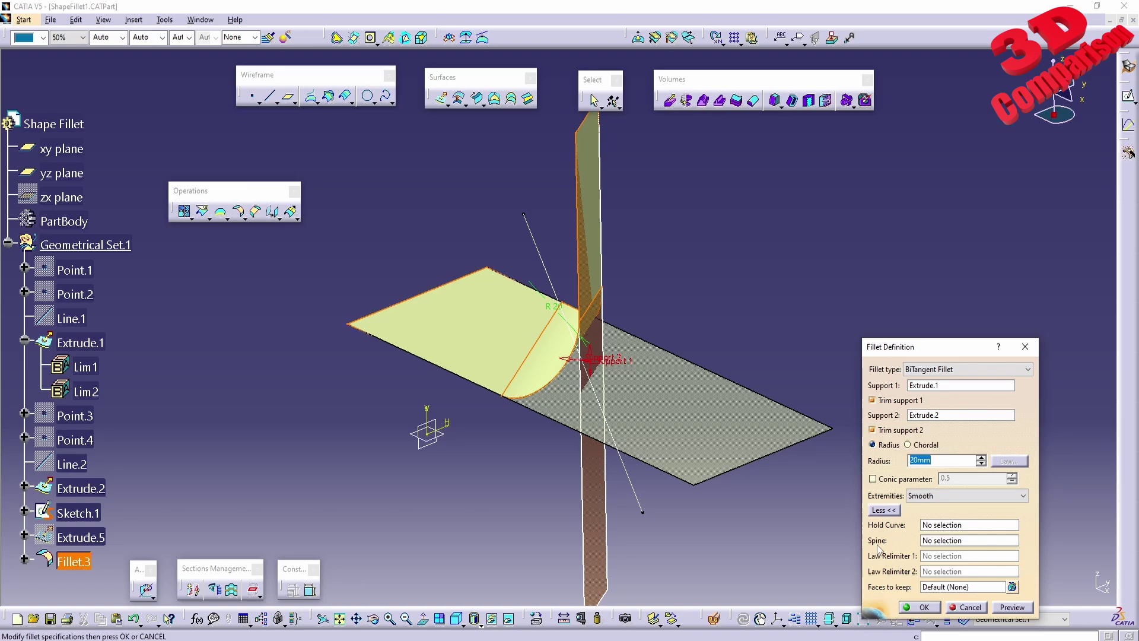
drag(945, 350, 947, 300)
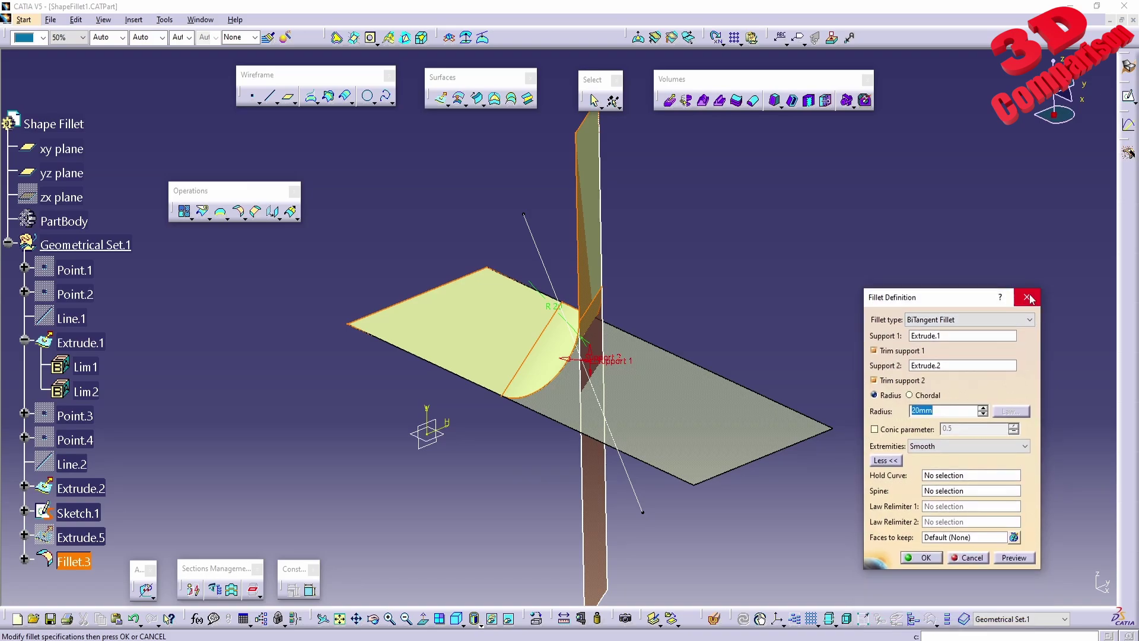
click(1028, 298)
click(200, 20)
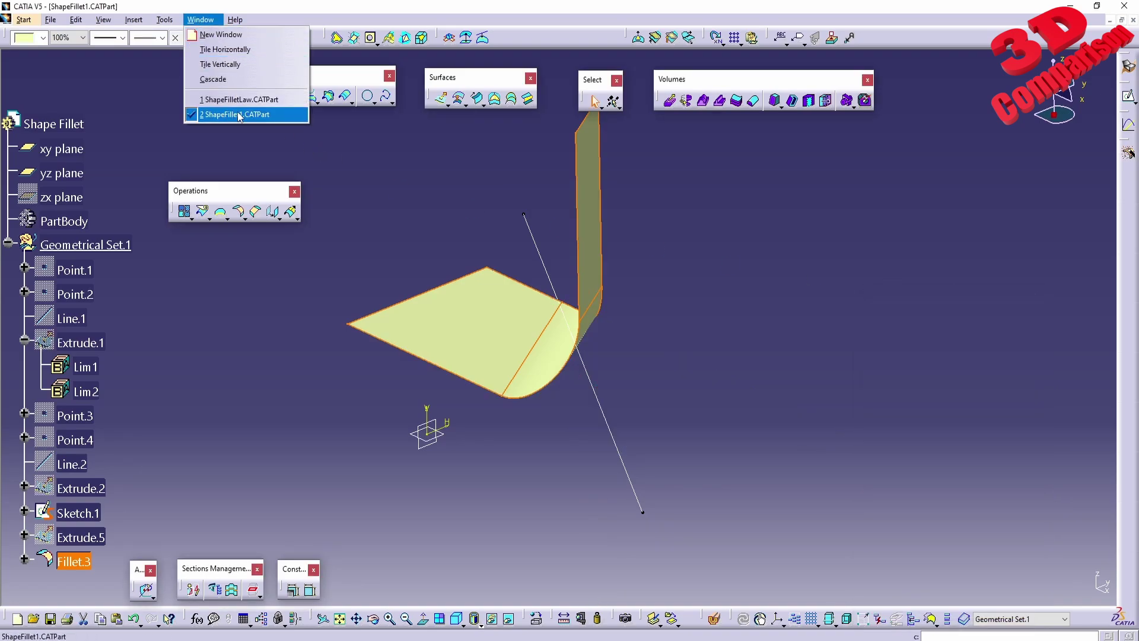
Step: In ShapeFilletLaw.CATPart, preview a BiTangent fillet on Sweep.1 and Extrude.1, which raises an update error
click(254, 102)
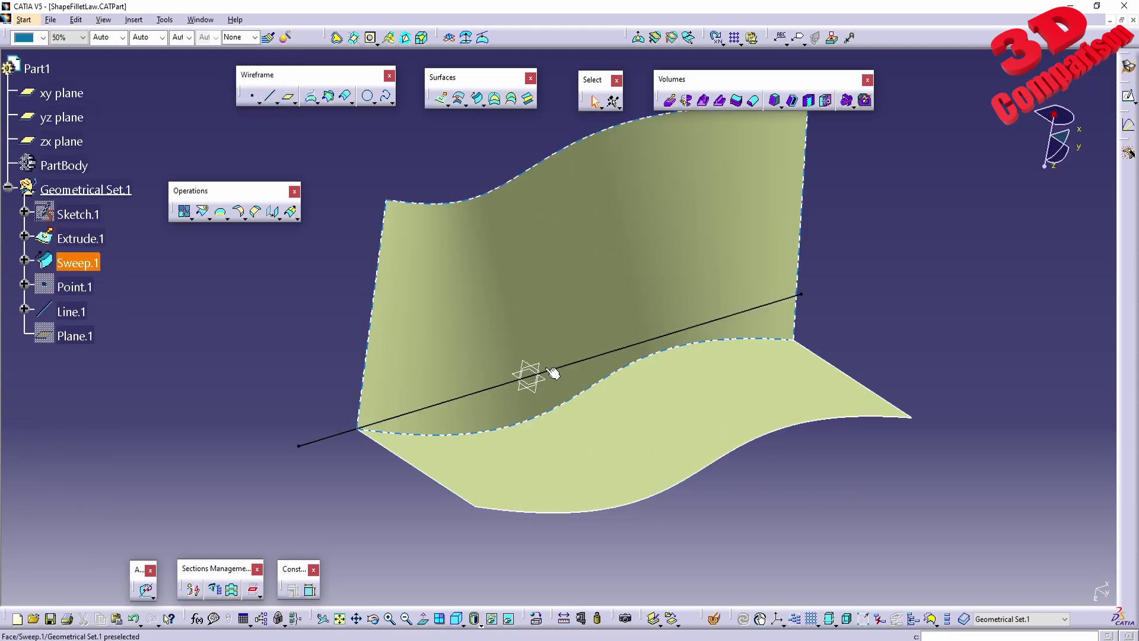
middle_drag(484, 372, 489, 401)
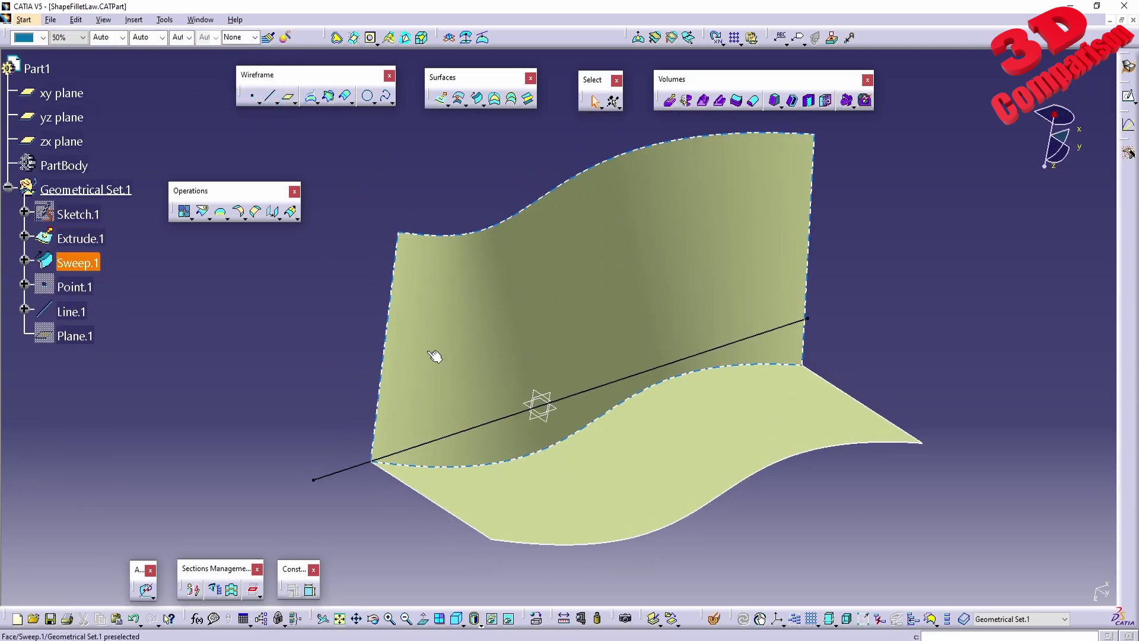
click(239, 214)
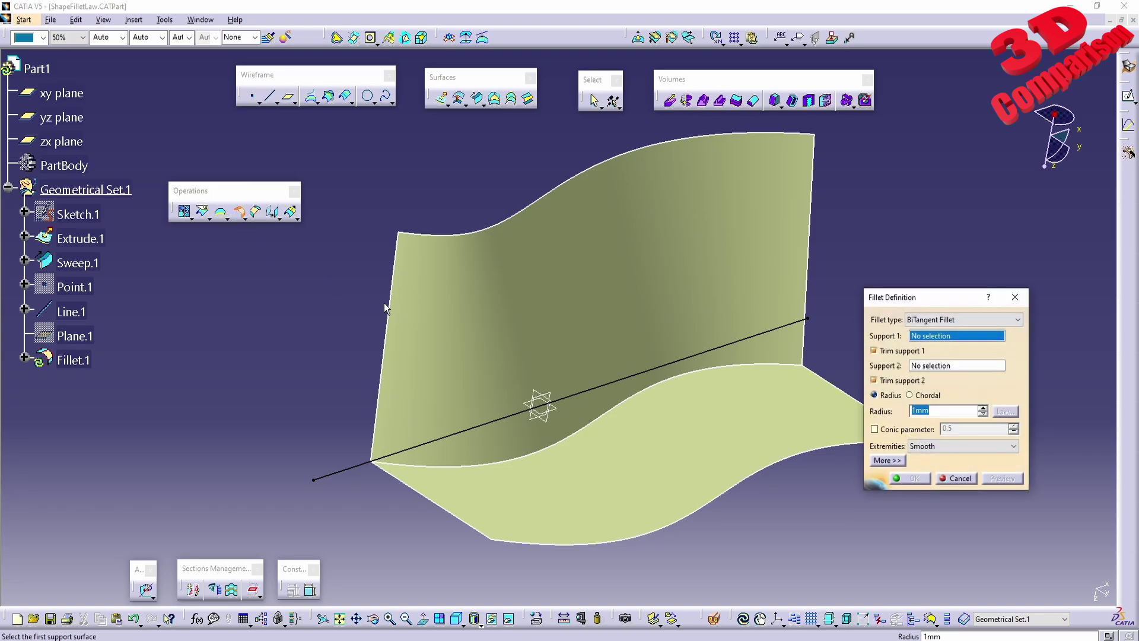
click(699, 286)
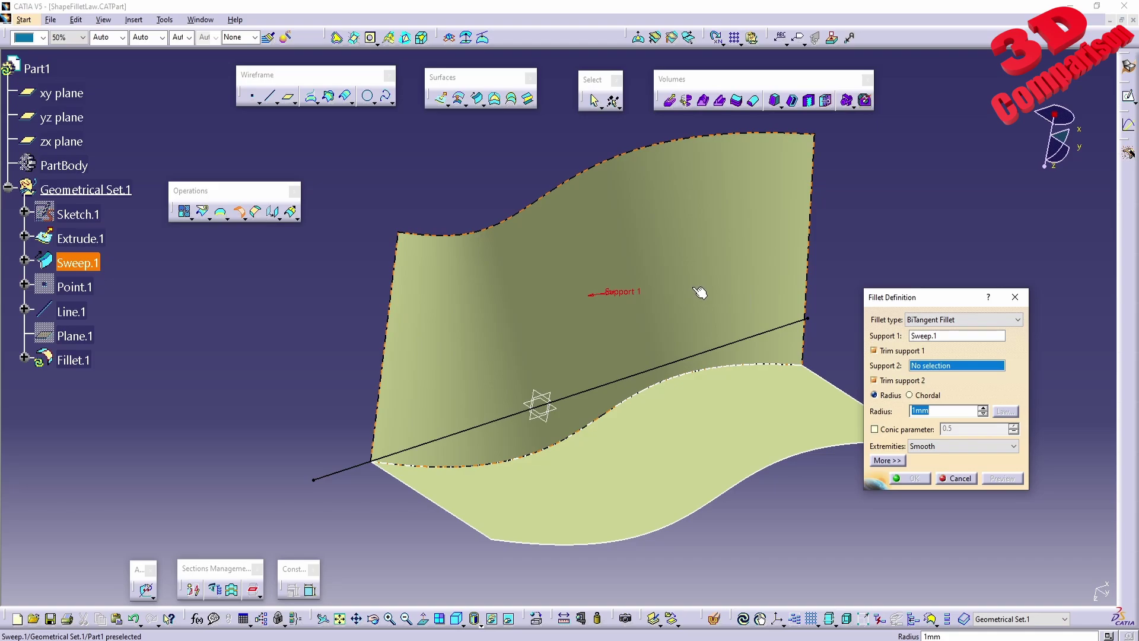
click(698, 440)
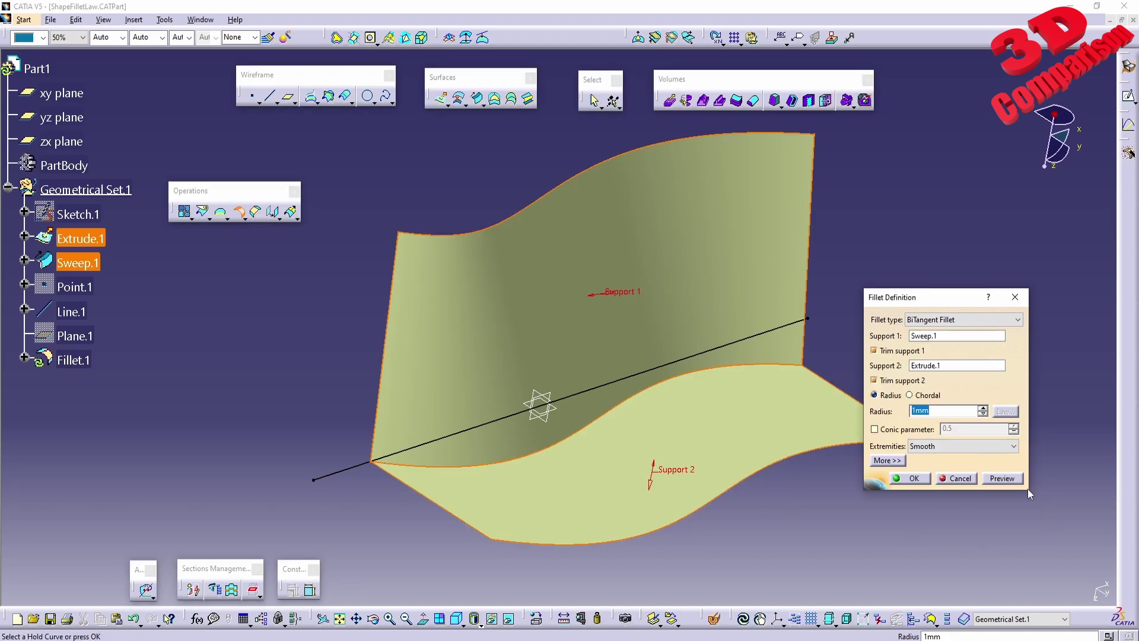
click(1013, 479)
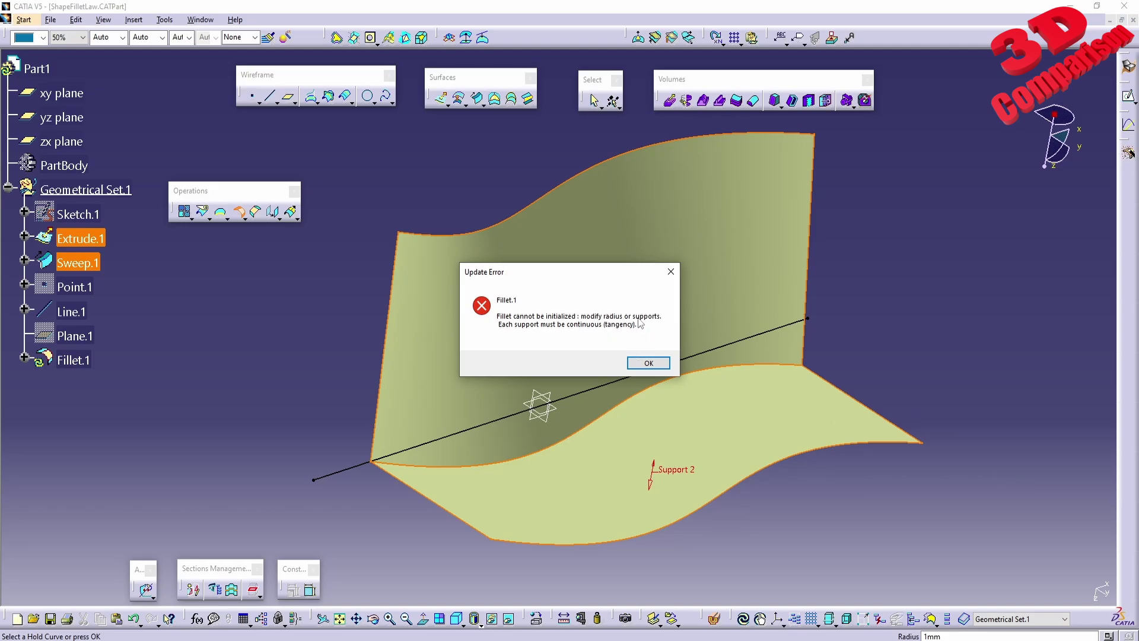
Step: Set the fillet radius to 15mm and preview it
click(648, 362)
middle_drag(647, 504, 652, 431)
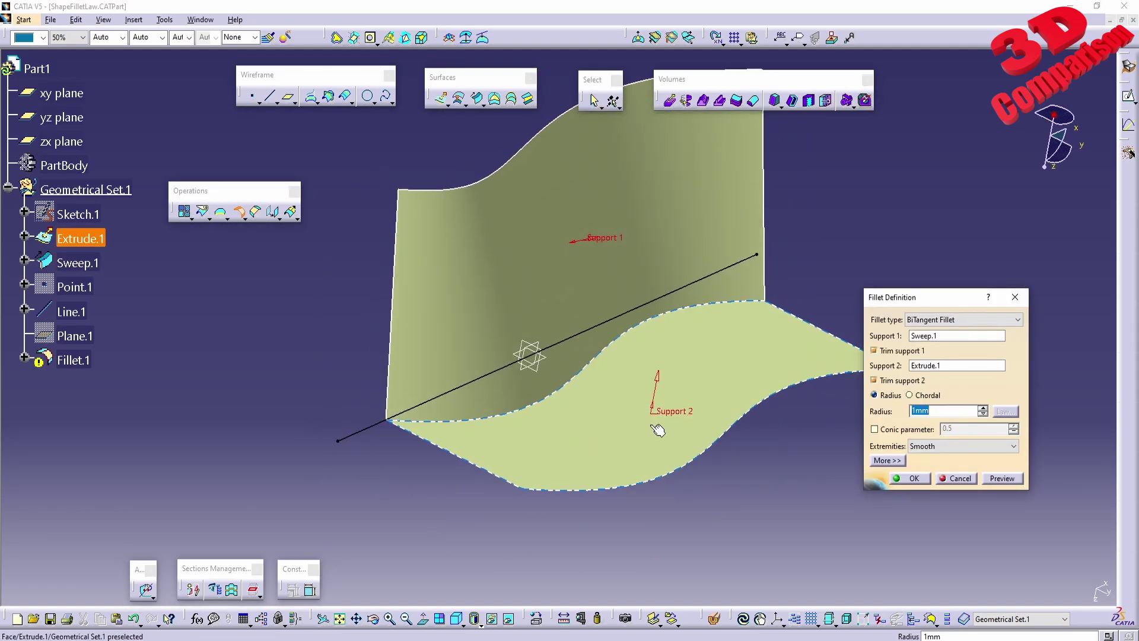
click(988, 482)
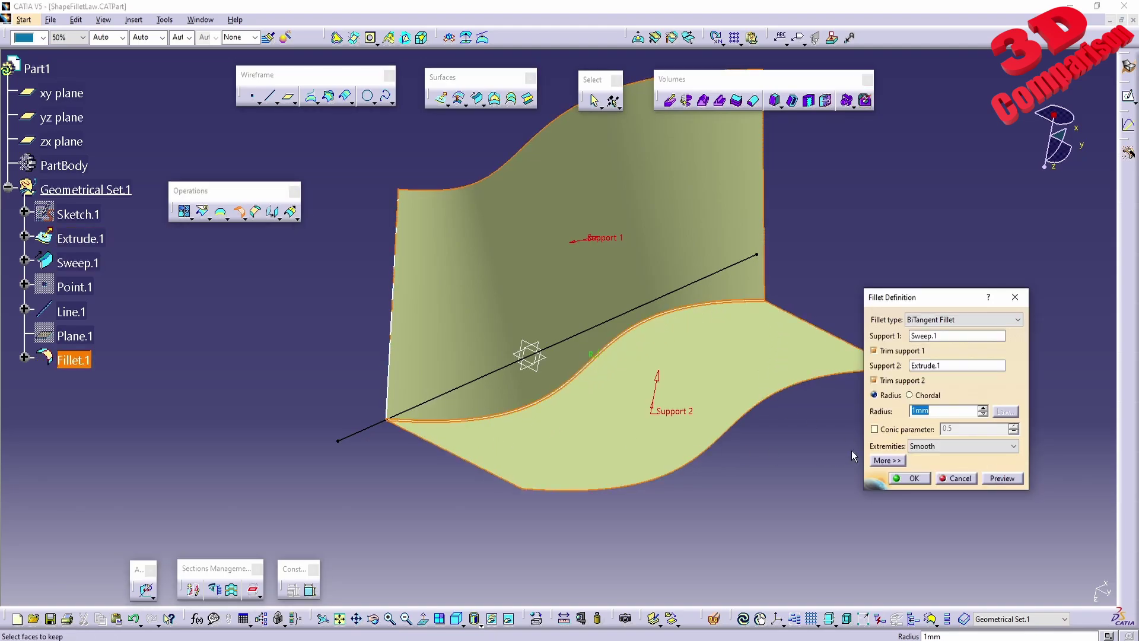
text(15mm)
click(1002, 478)
middle_drag(471, 425, 511, 398)
Step: Flip both support directions and preview again, dismissing the repeated update error
click(674, 363)
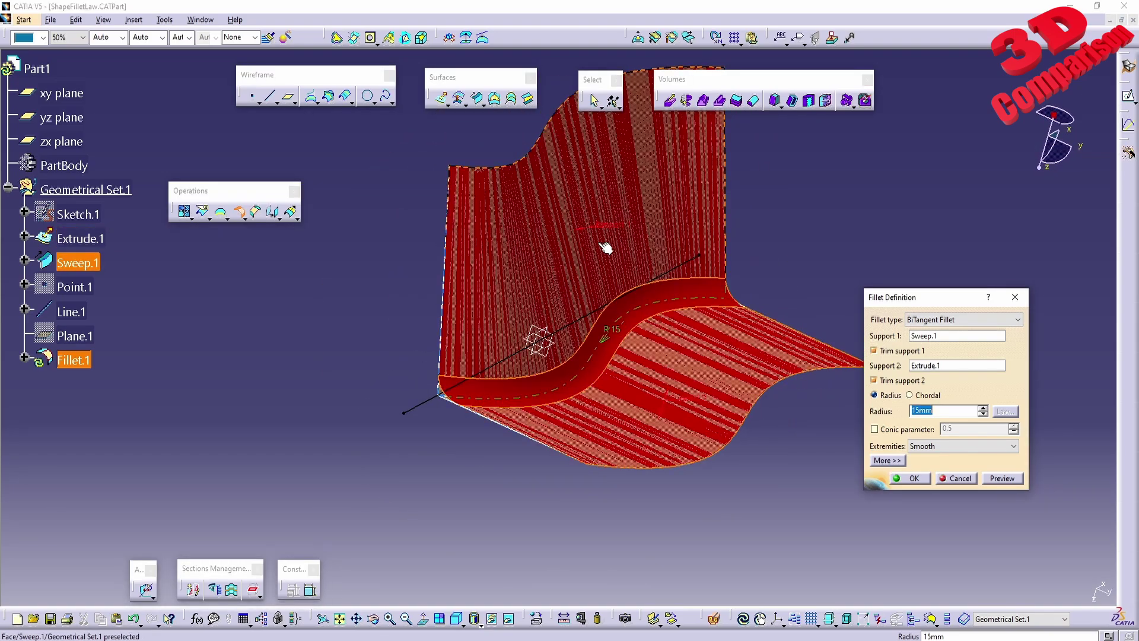
click(580, 232)
click(579, 232)
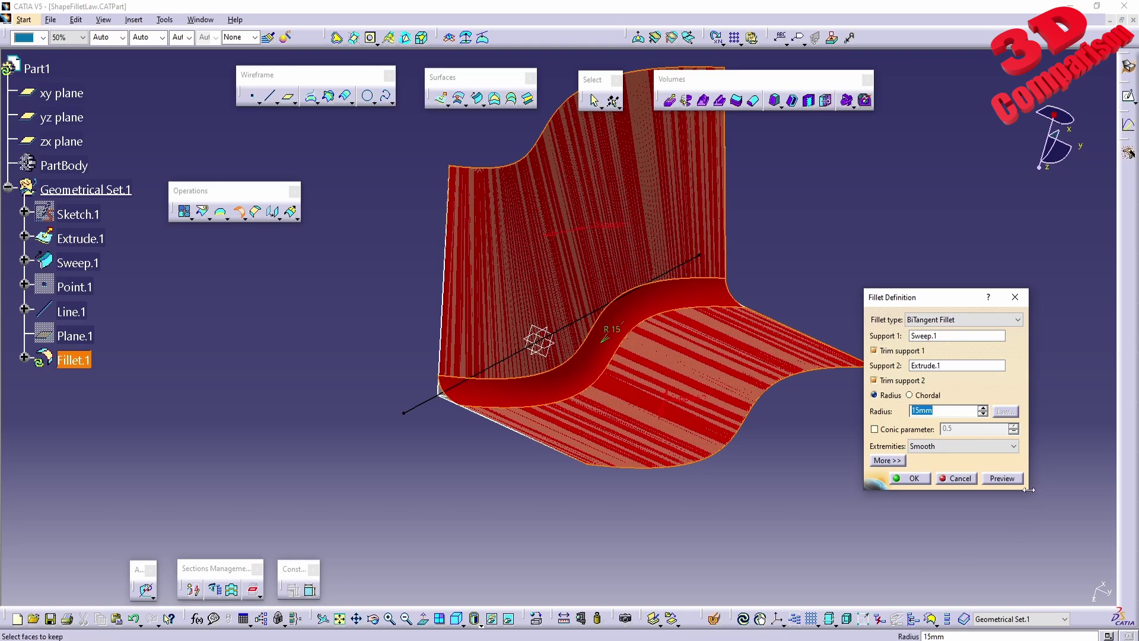
click(1002, 478)
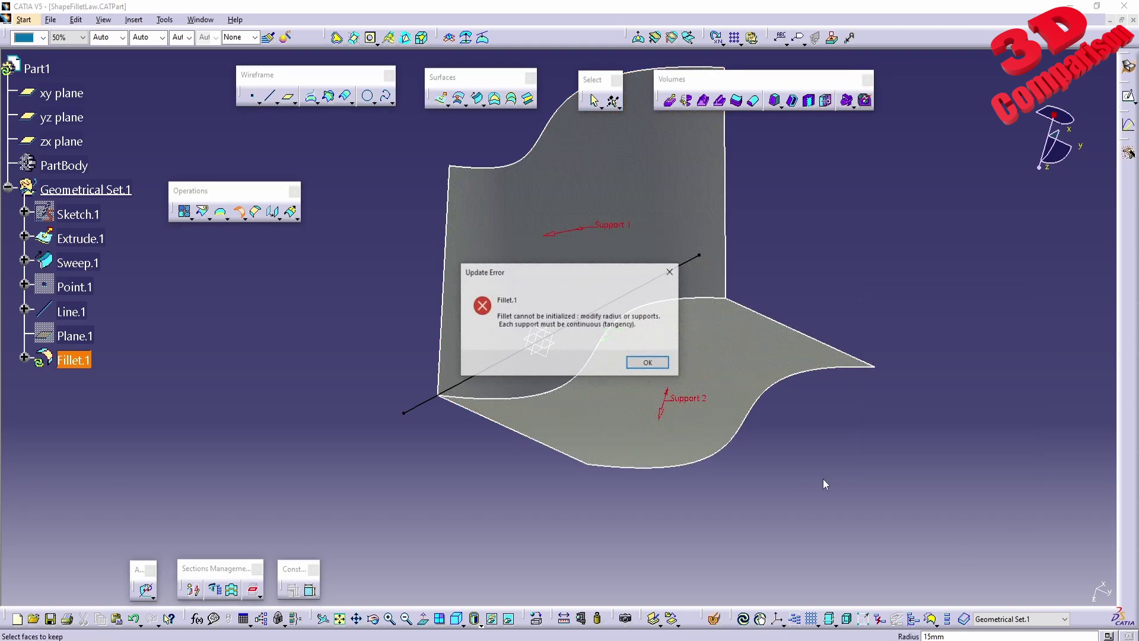
click(651, 364)
Step: Reverse Support 2 and expand the Fillet Definition to show hold curve, spine and law relimiter options
middle_drag(633, 334, 586, 375)
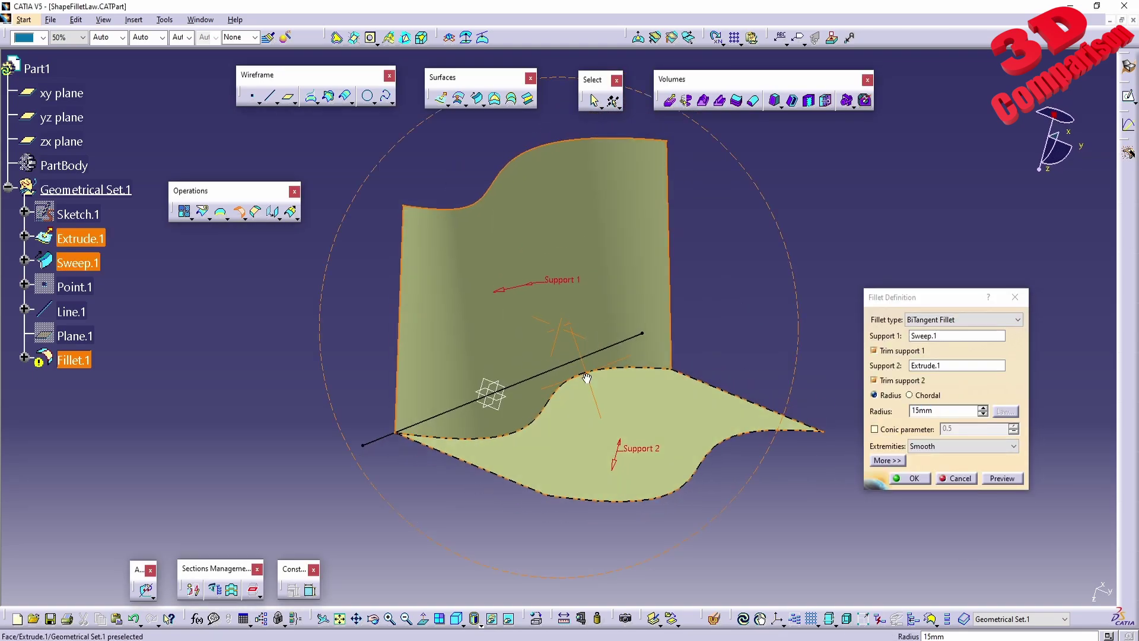
click(618, 469)
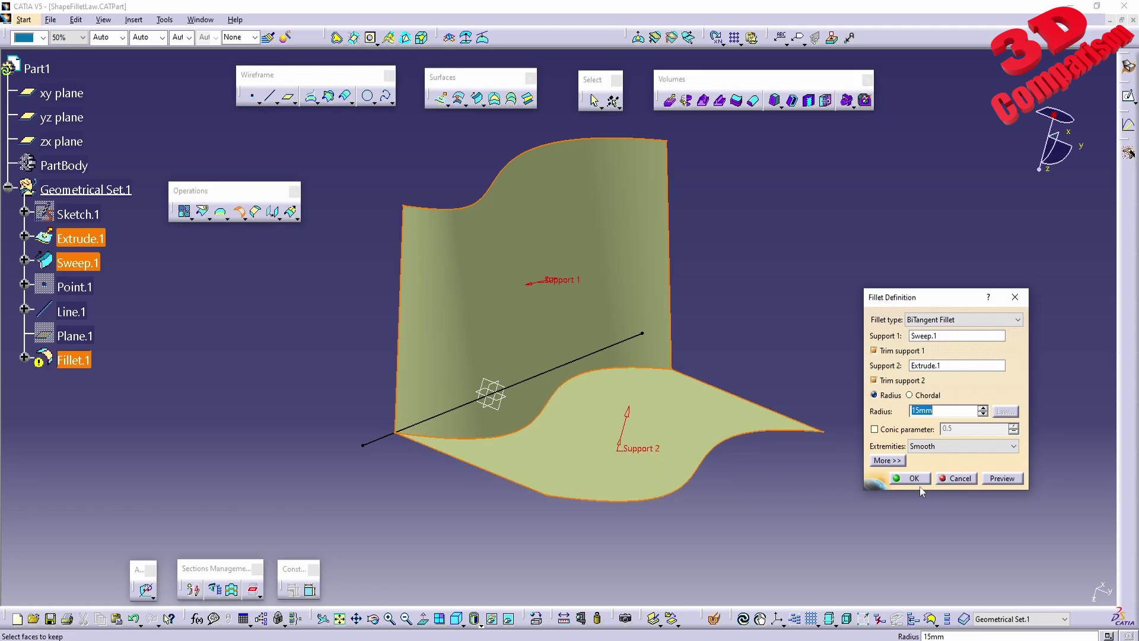
middle_drag(694, 394, 654, 411)
click(889, 460)
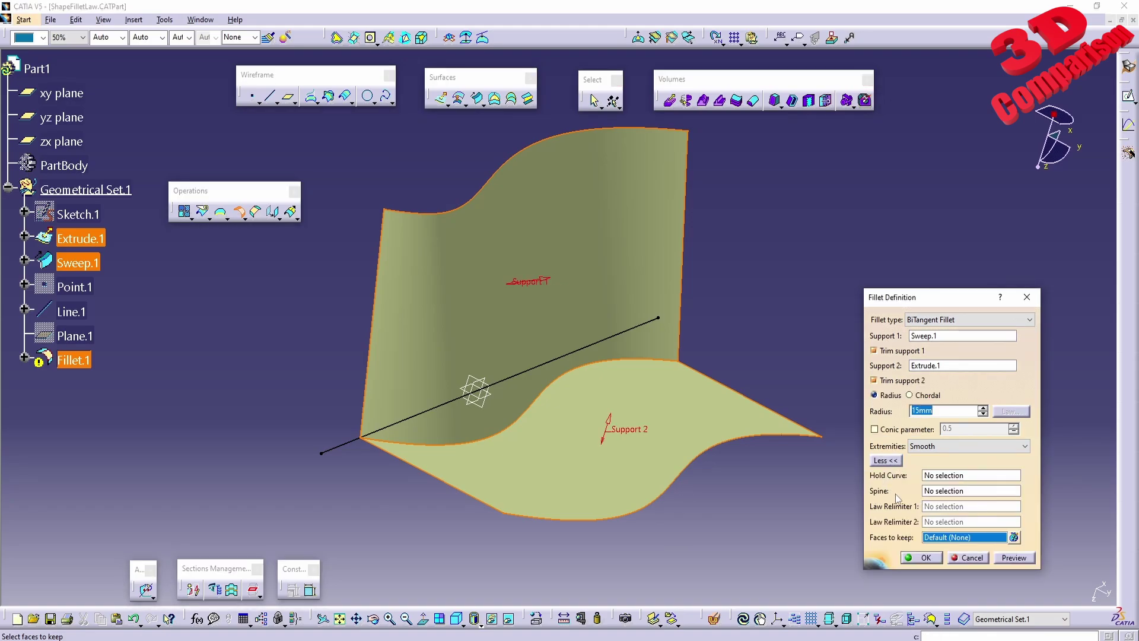
Step: Use Extrude.1's curved edge as spine, position Law Relimiter 1, and preview the 15mm fillet
click(964, 491)
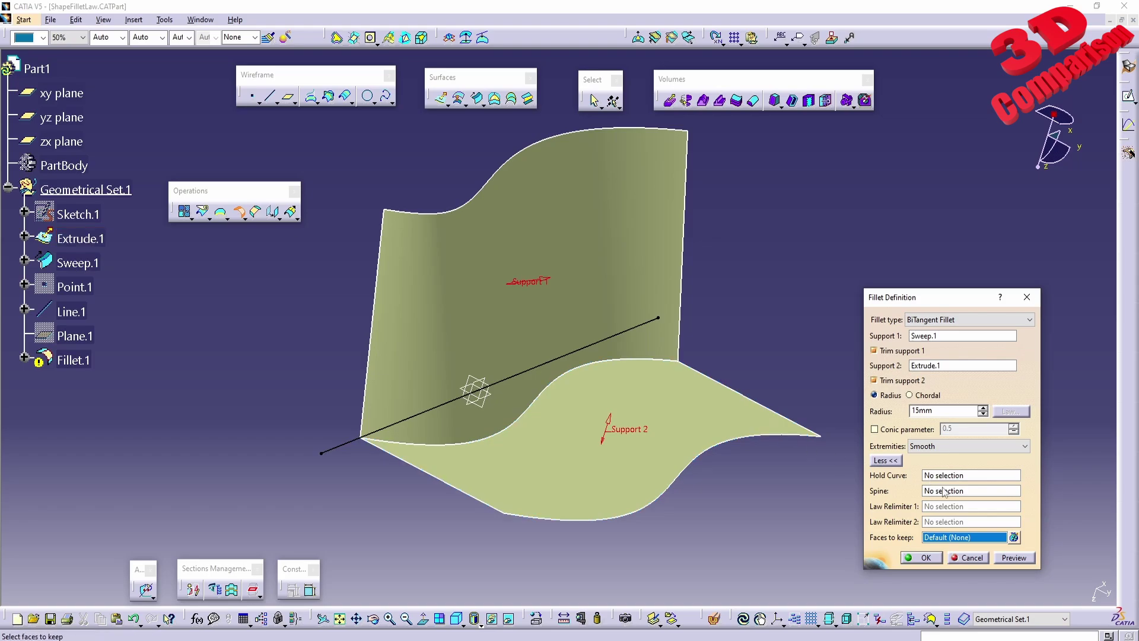
click(945, 492)
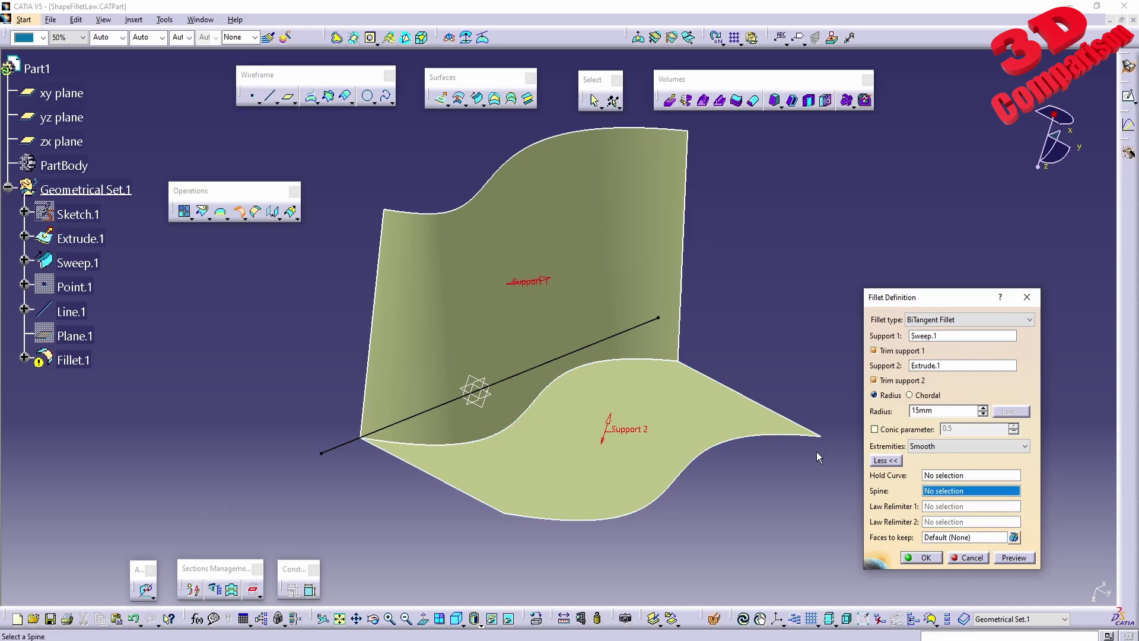
click(623, 364)
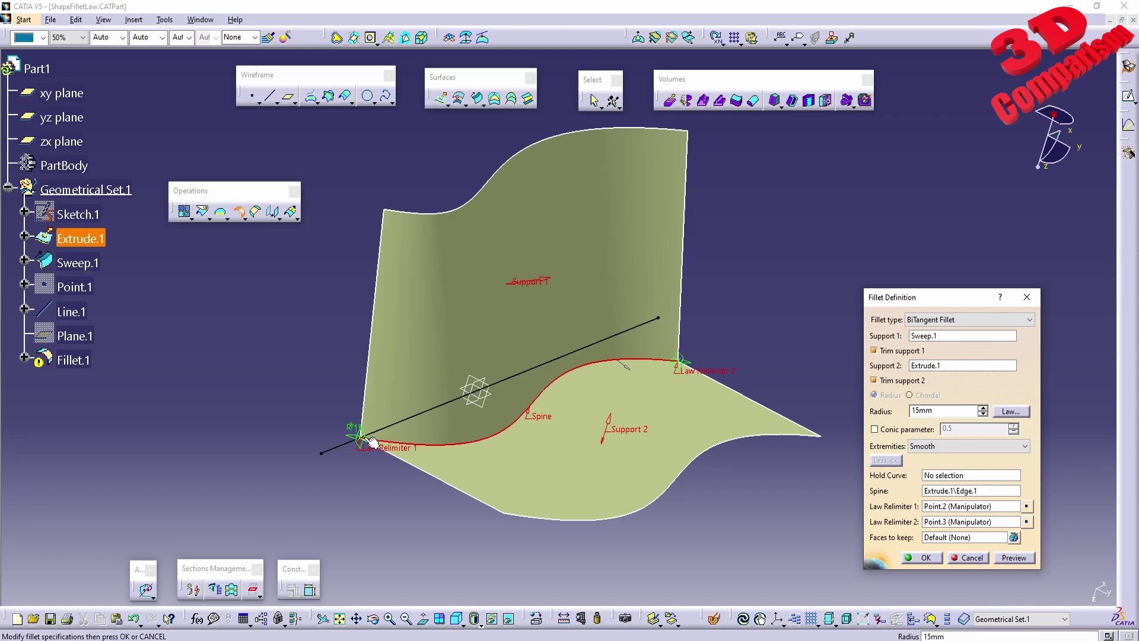
drag(357, 438, 376, 437)
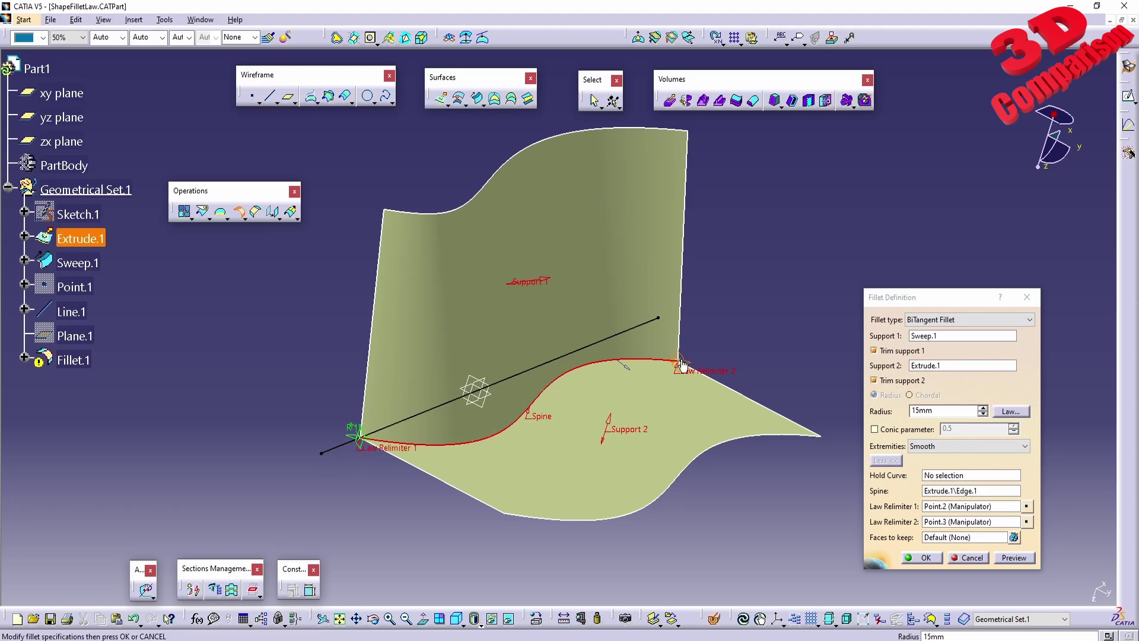
click(1015, 557)
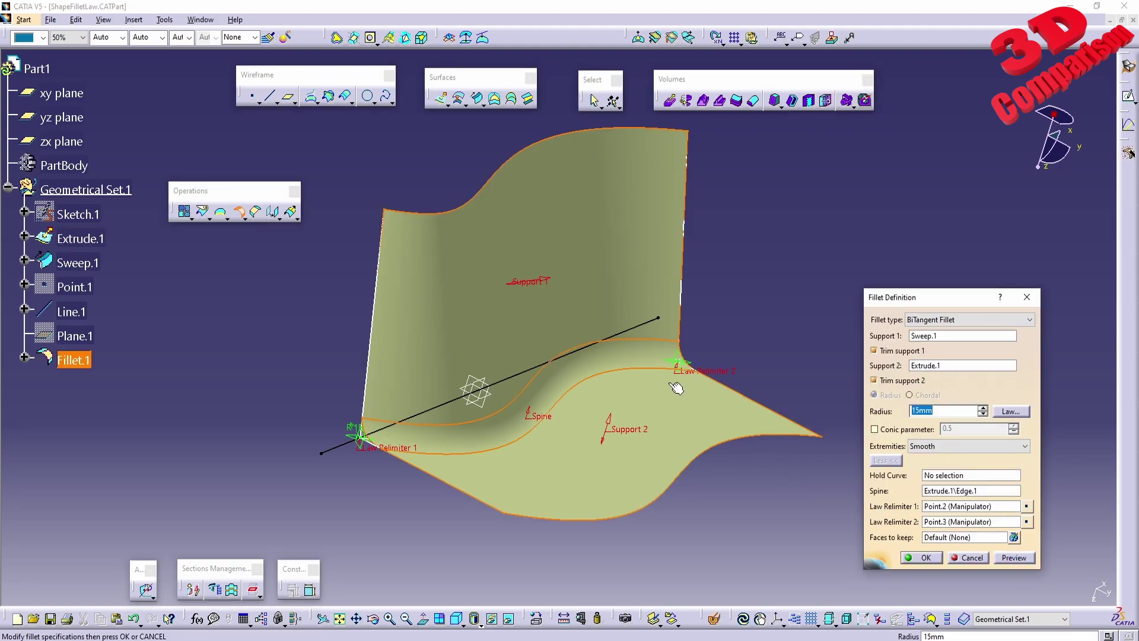
middle_drag(630, 385, 598, 414)
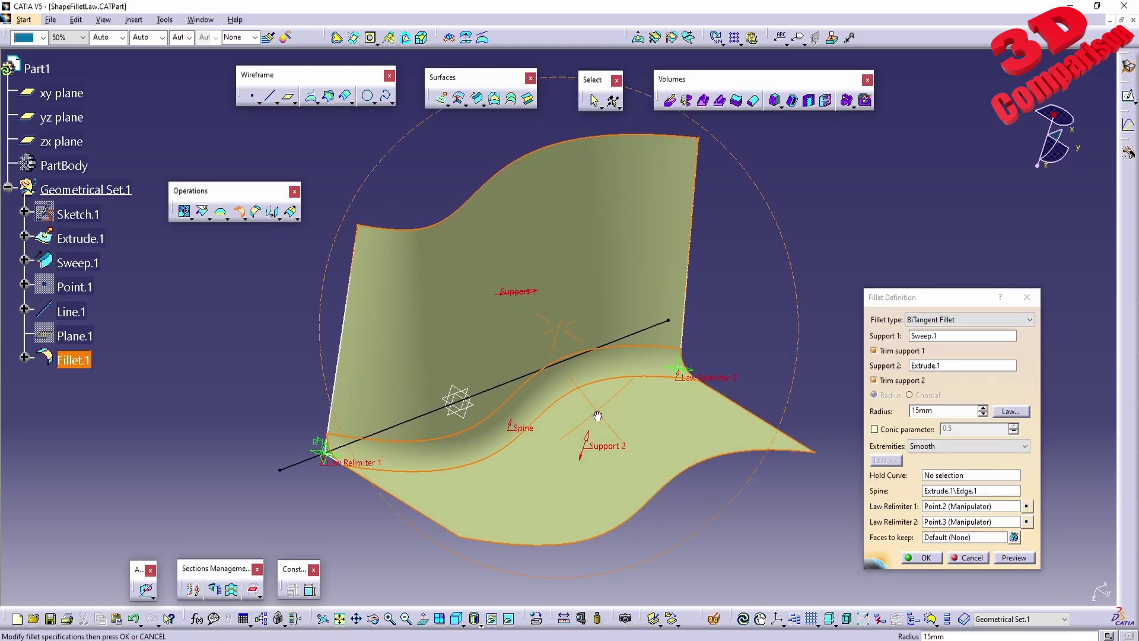
Step: Make the fillet radius vary linearly from 5mm to 15mm in Law Definition
click(1011, 411)
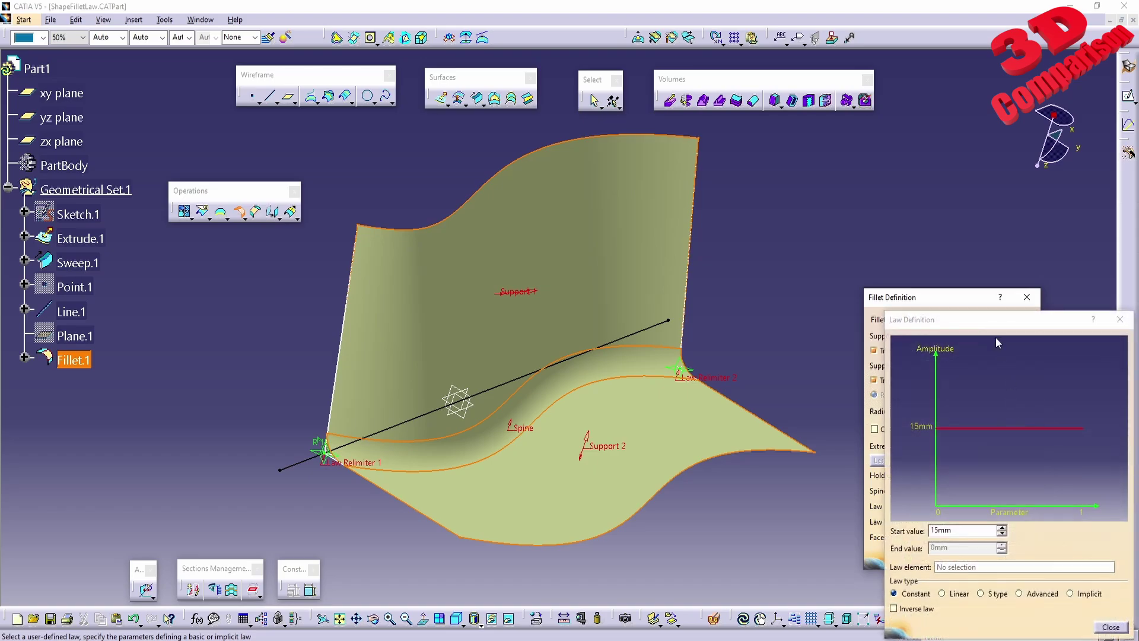
drag(994, 326, 142, 272)
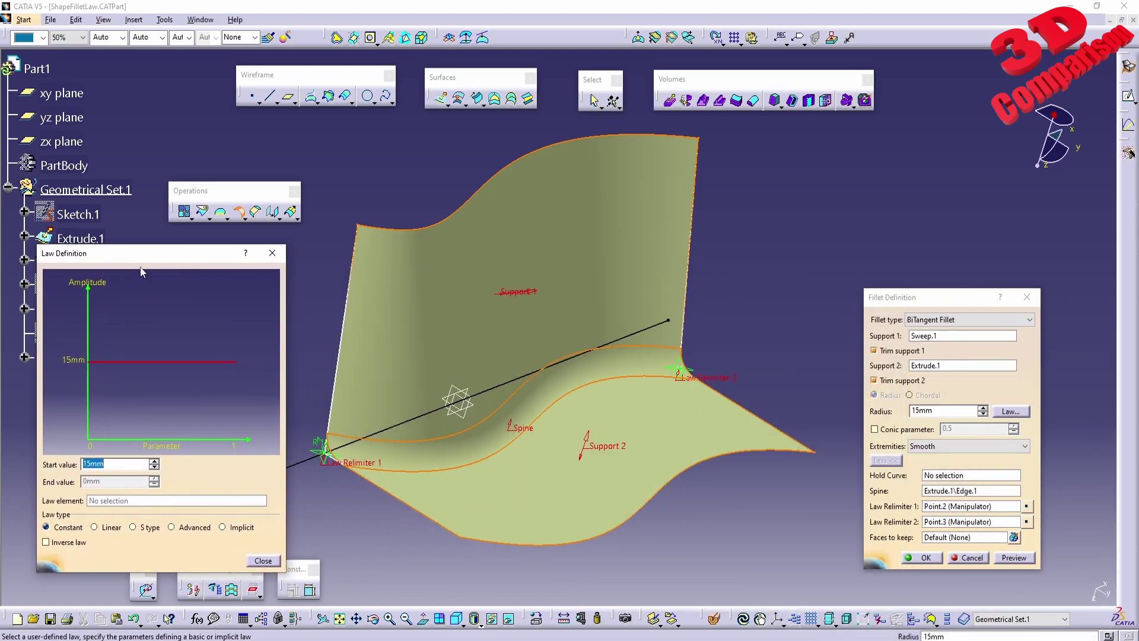
click(94, 527)
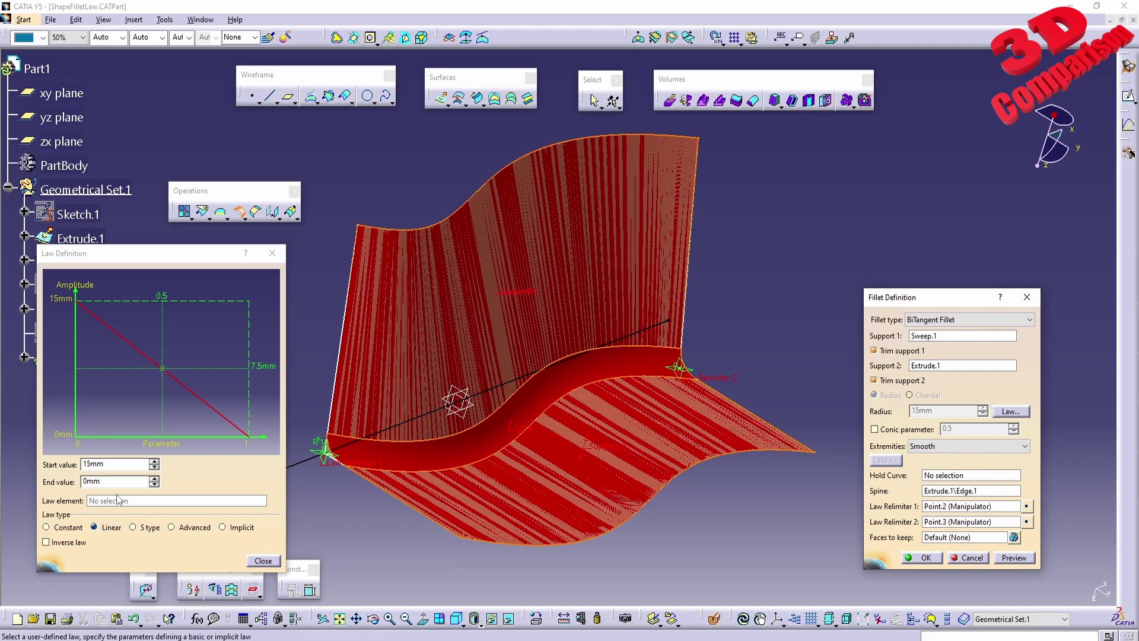
click(51, 478)
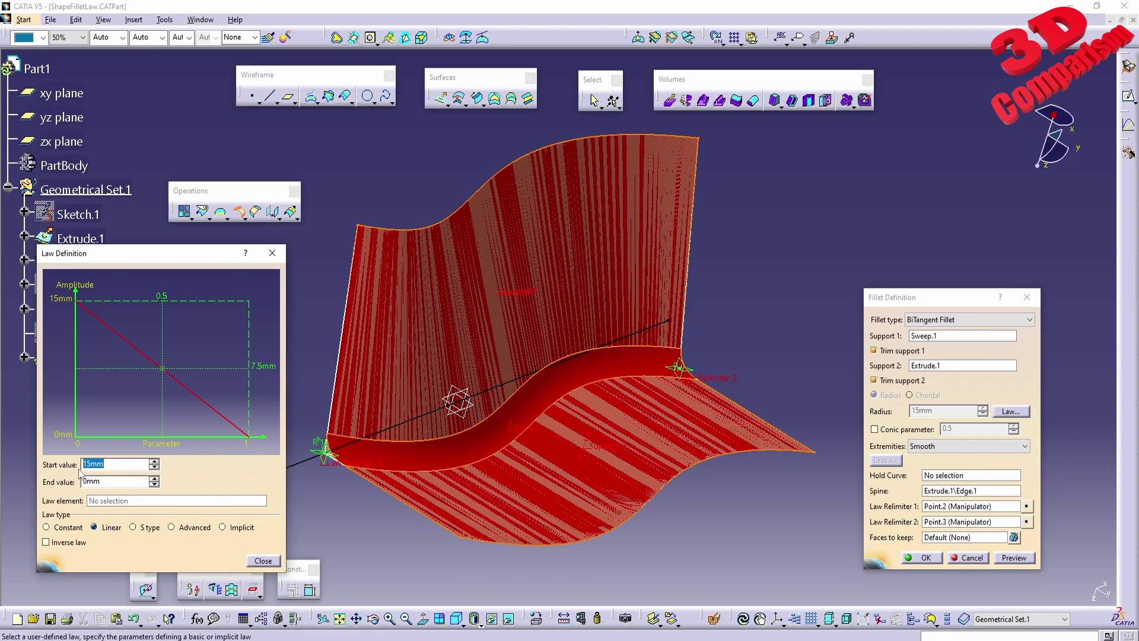
text(5mm)
key(Tab)
text(15mm)
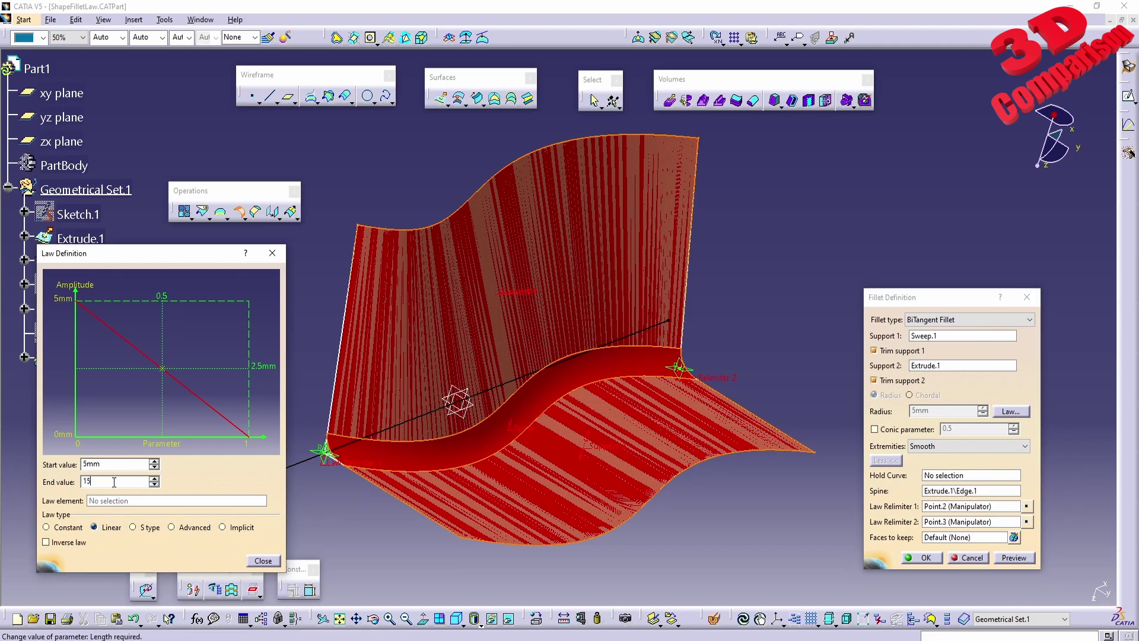
key(Tab)
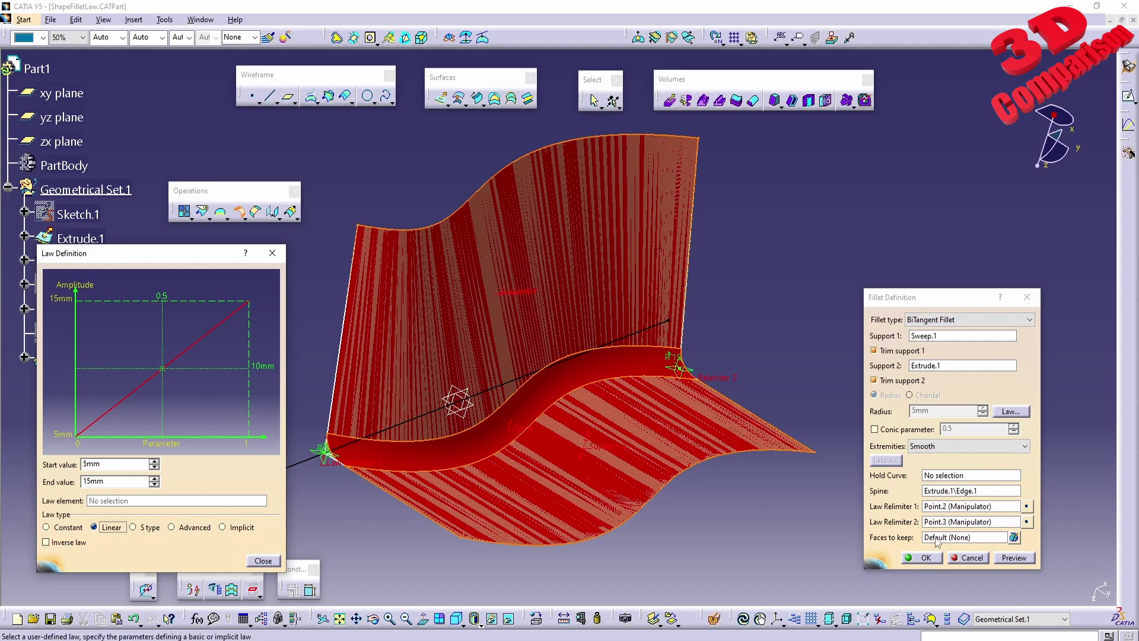
Step: Preview the linear-law fillet, inspect the radius graph, then switch the law to S type
click(1012, 559)
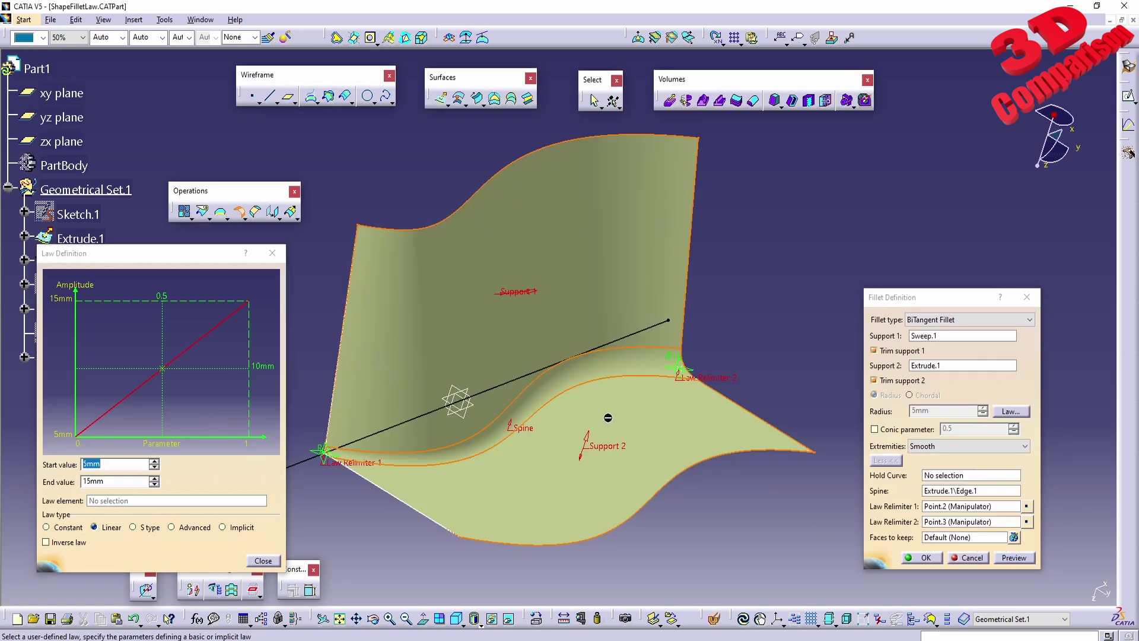
middle_drag(607, 415, 582, 431)
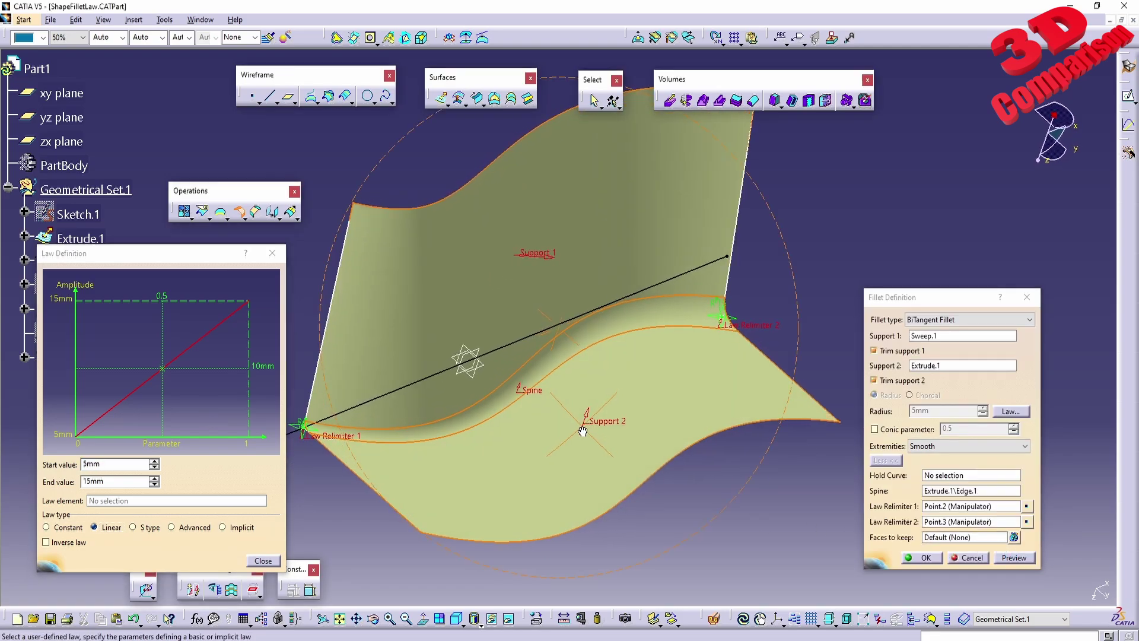
click(164, 375)
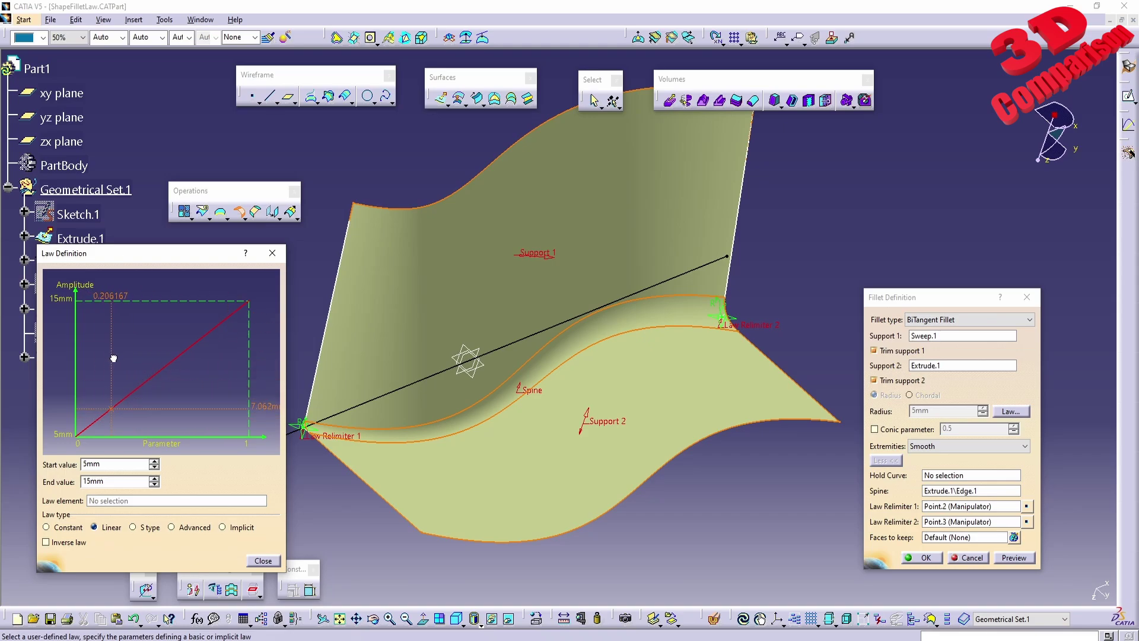
click(1023, 554)
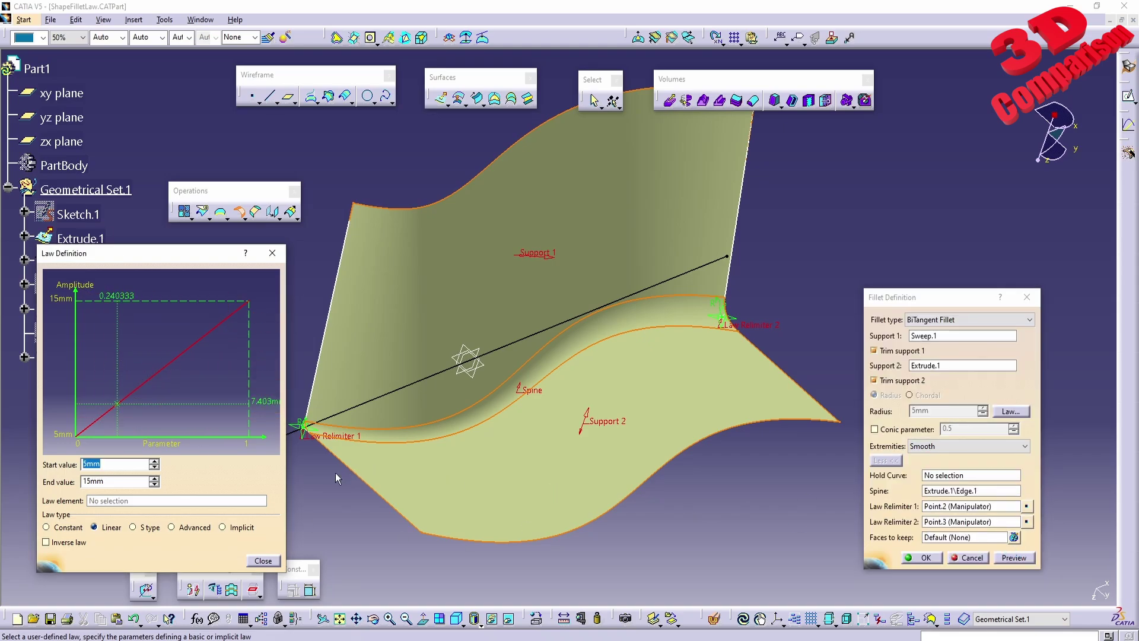
drag(117, 404, 160, 369)
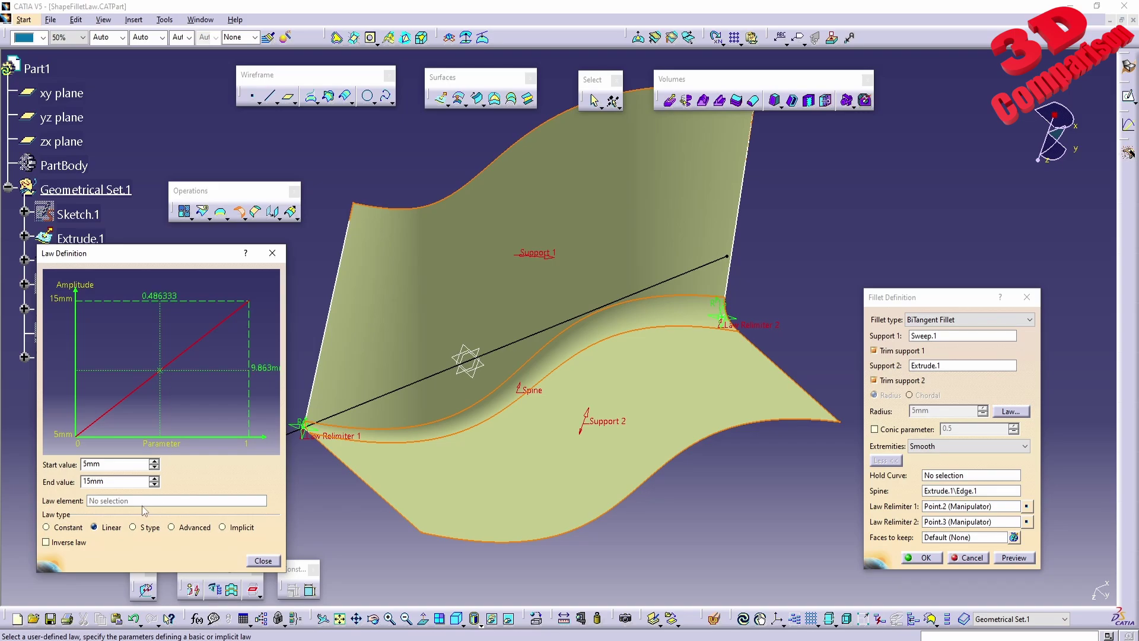
click(133, 527)
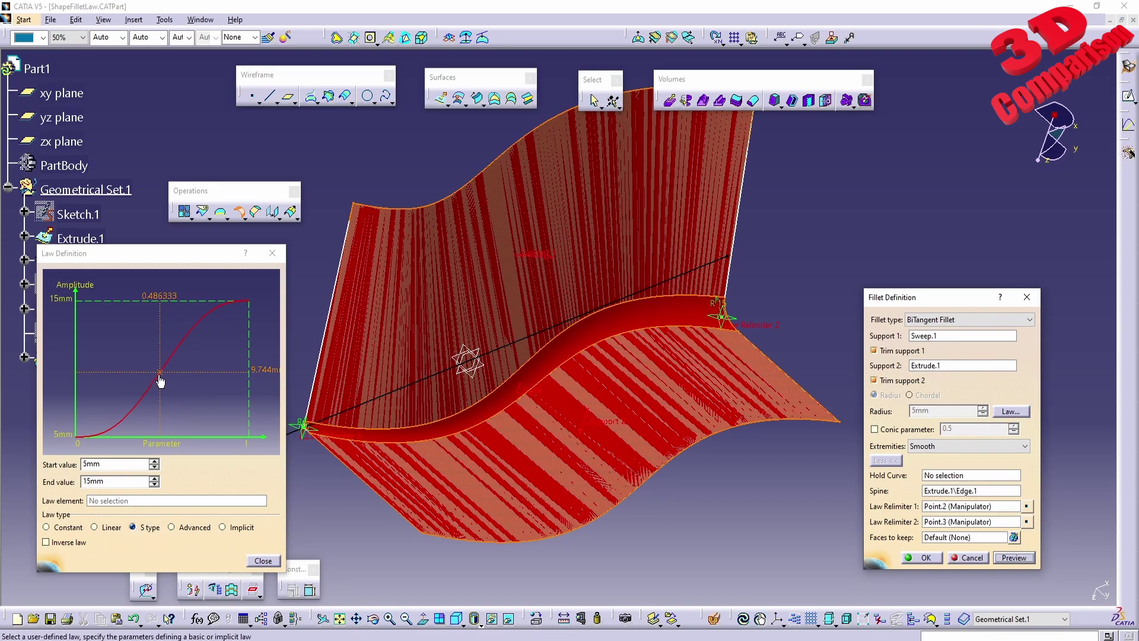
Step: Preview the S-type law, set it to 1mm–30mm, invert it, then select the Advanced law type
drag(159, 373, 174, 354)
click(1007, 557)
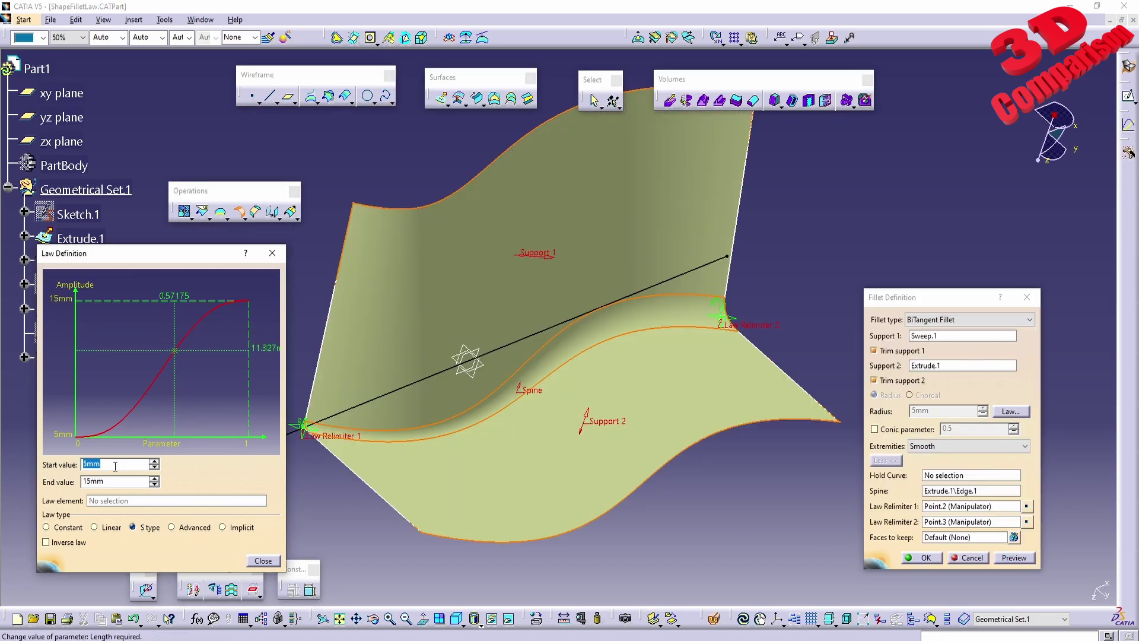
text(1)
key(Tab)
text(3)
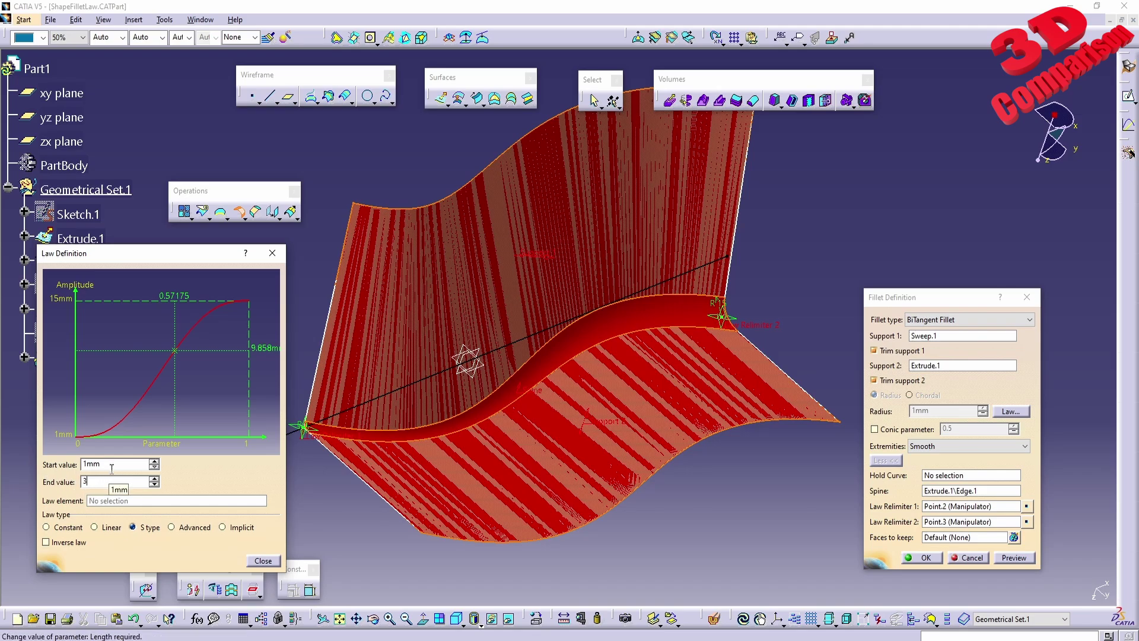
text(0mm)
key(Tab)
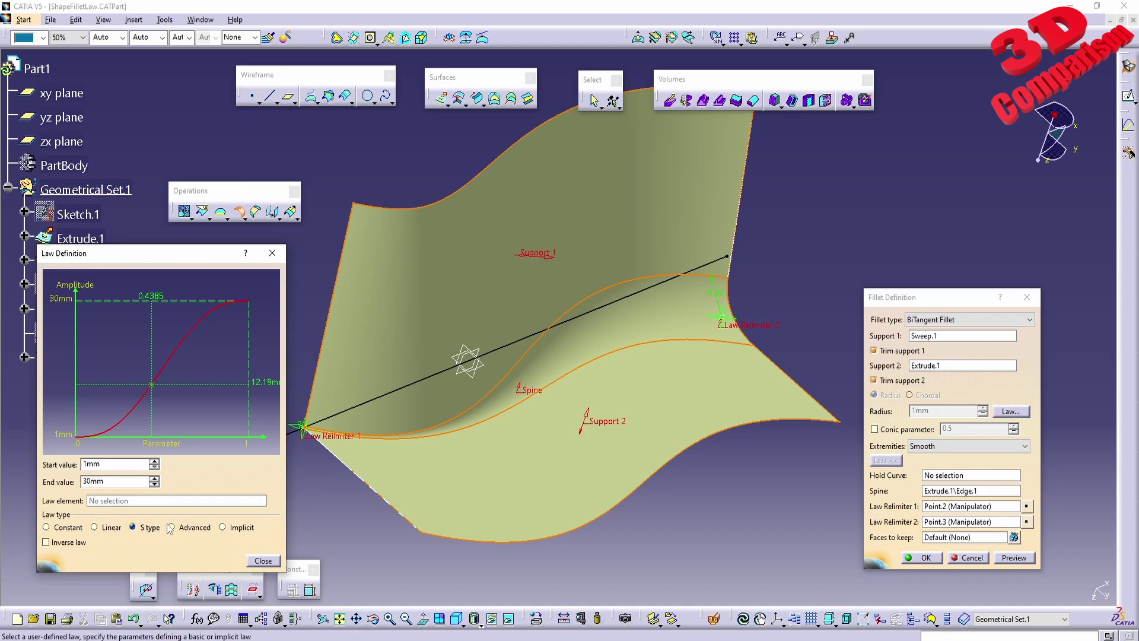
click(71, 545)
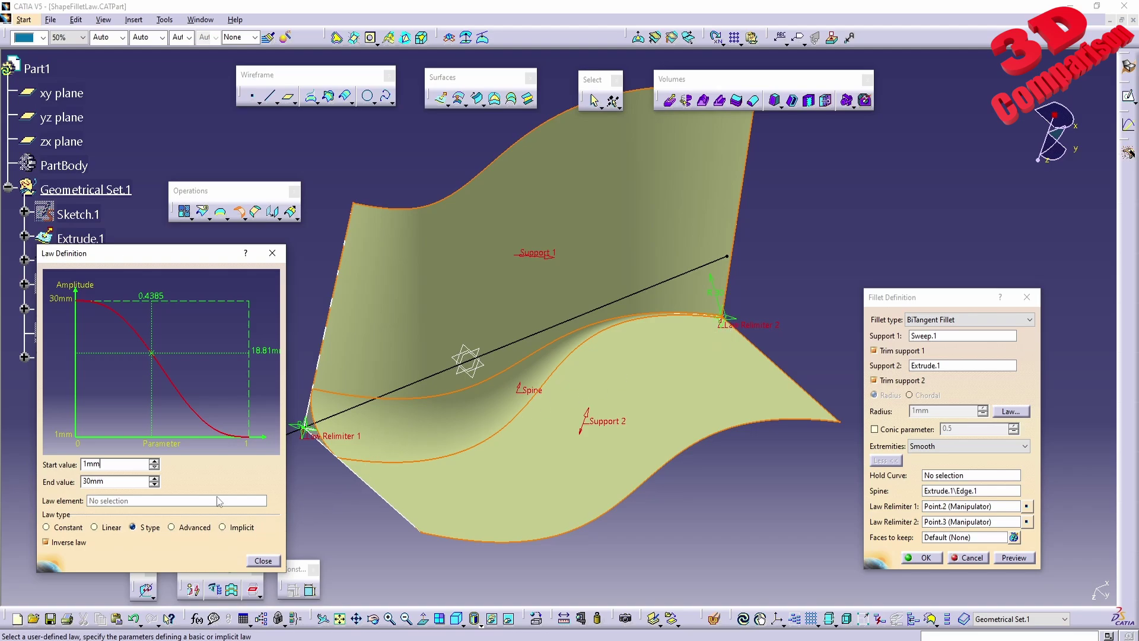
click(173, 529)
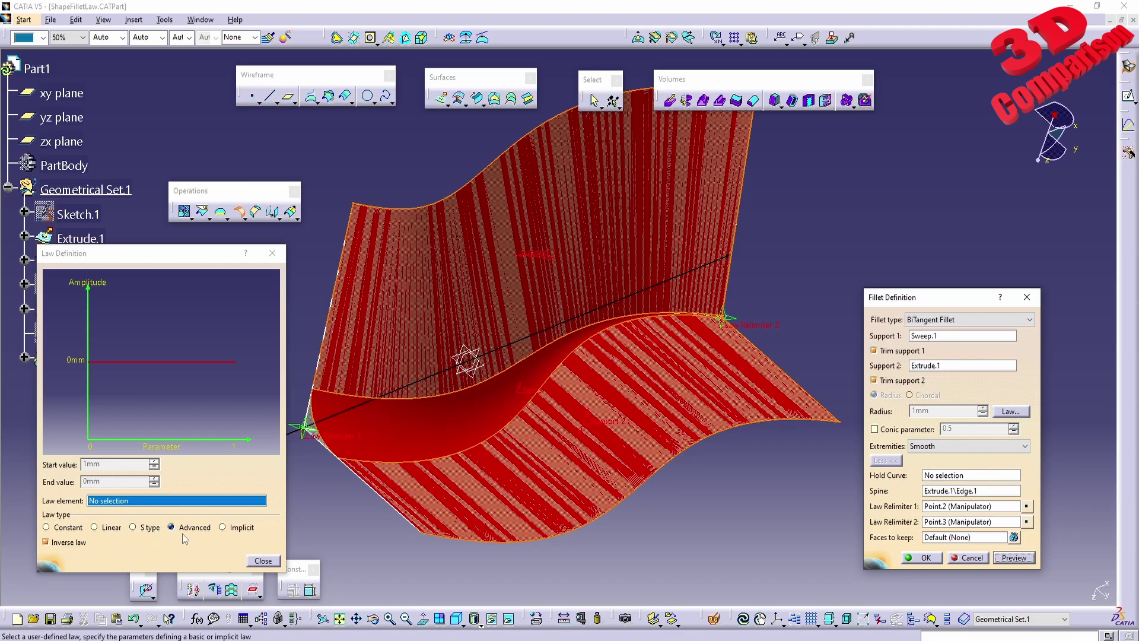
Step: Try the Implicit law, revert to a constant radius, and create Fillet.1 at 1mm
click(224, 528)
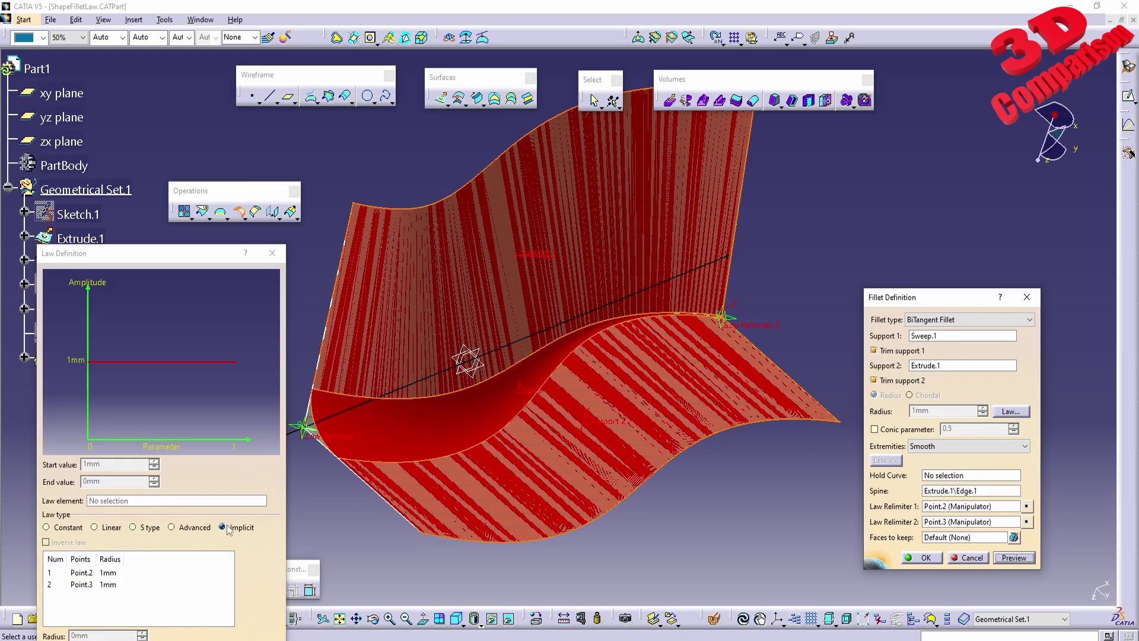
drag(181, 256, 201, 177)
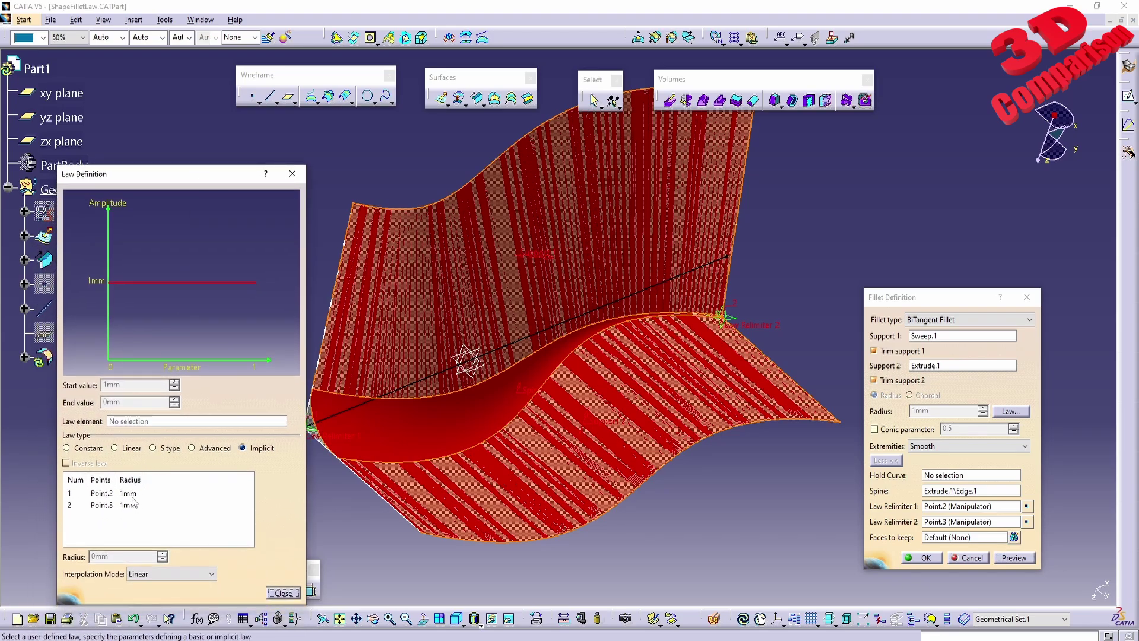
click(85, 449)
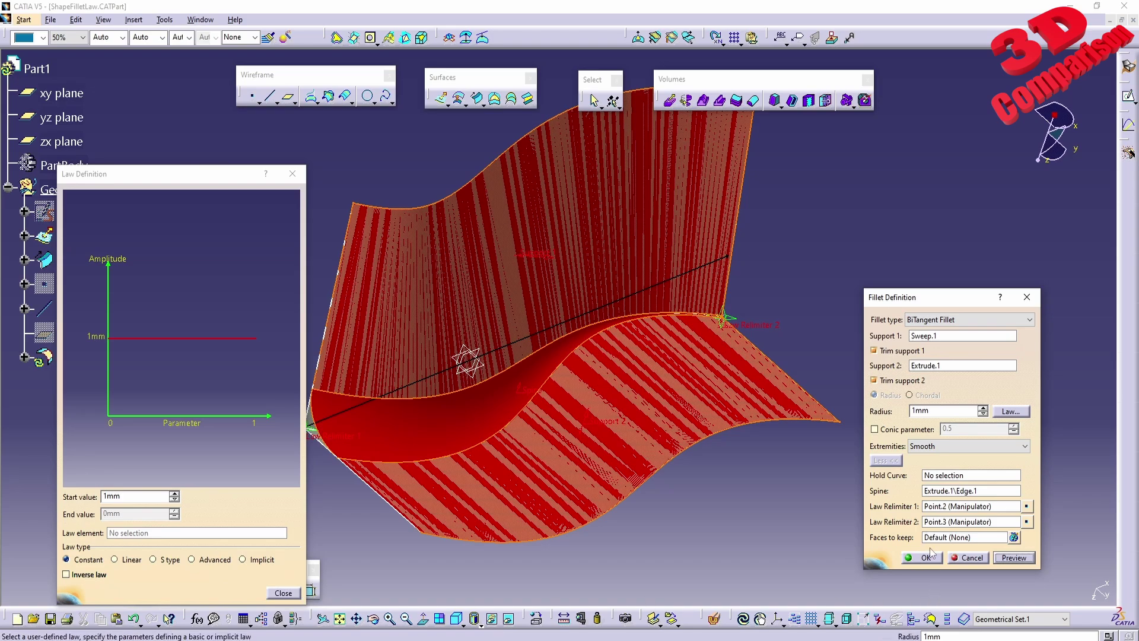
click(927, 558)
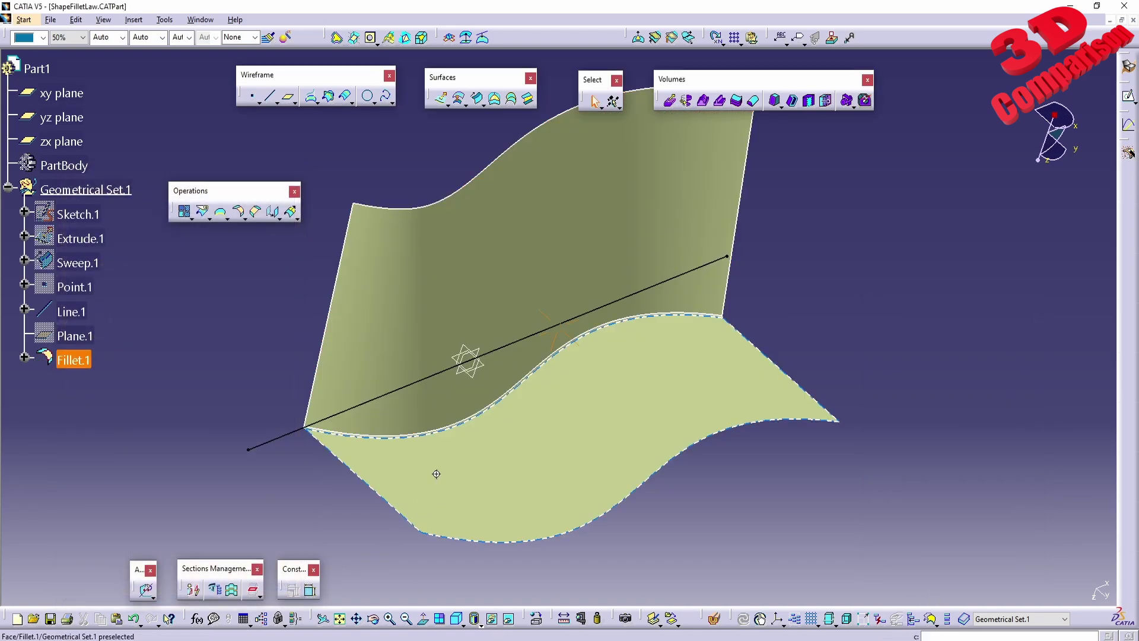
middle_drag(436, 474, 485, 411)
Step: Redefine Fillet.1 with an S-type radius law ending at 30mm and confirm it
double_click(87, 368)
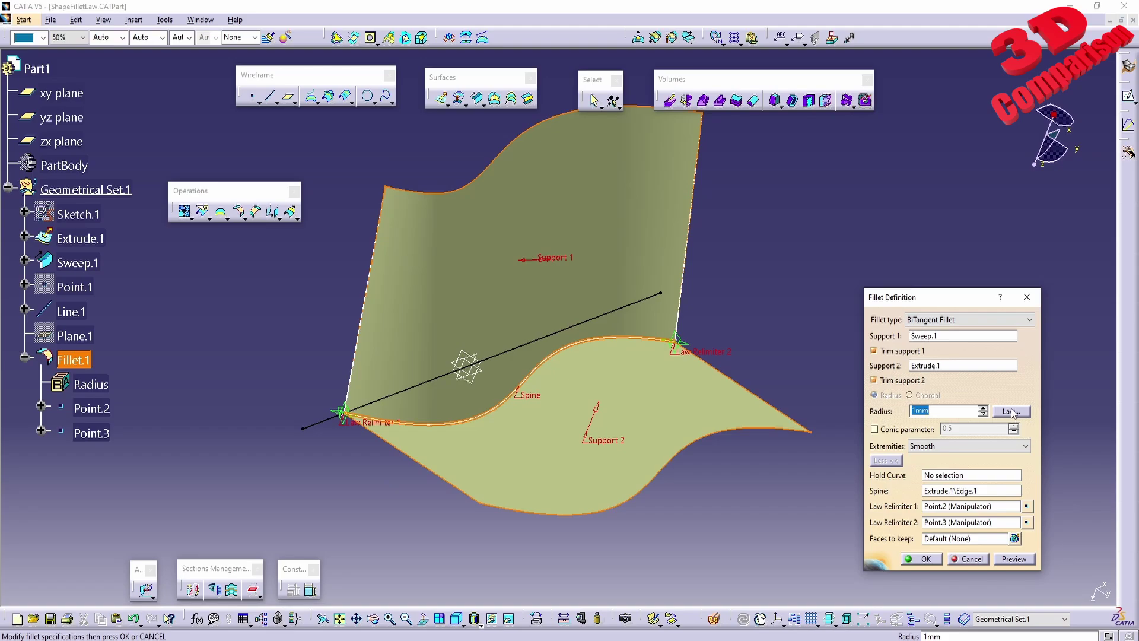
click(1011, 411)
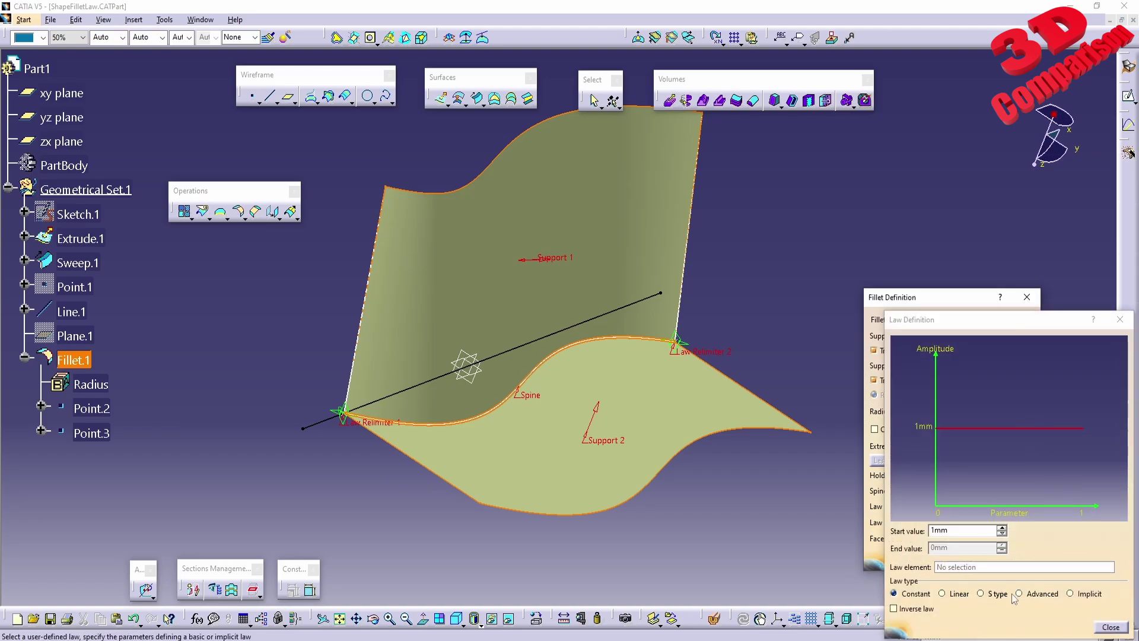
click(988, 594)
drag(980, 549, 895, 548)
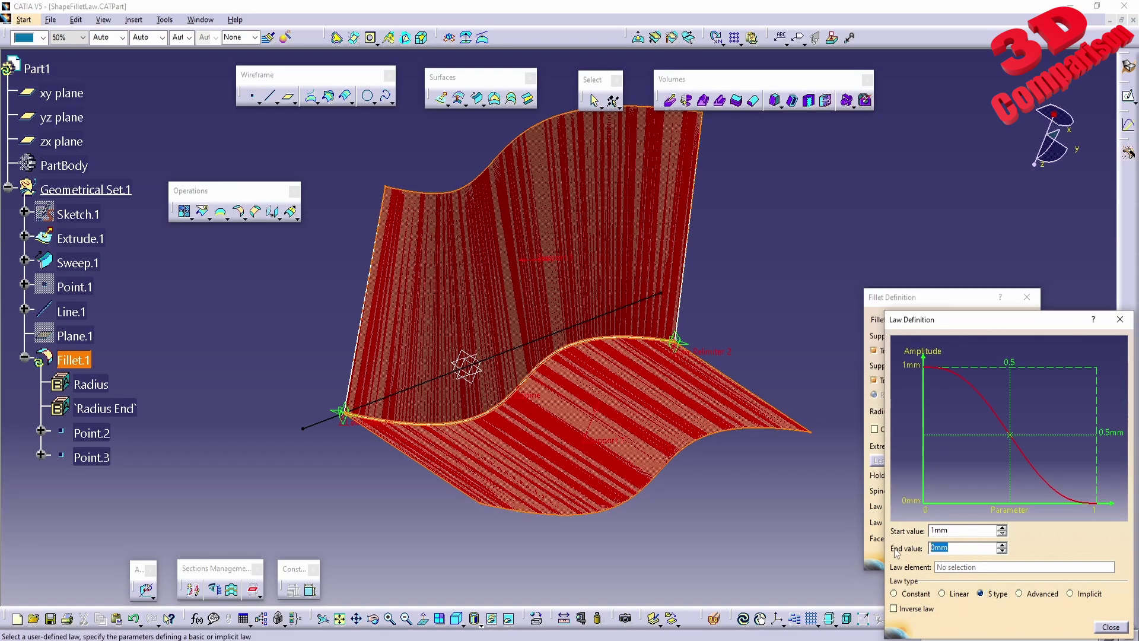
text(30)
click(1098, 621)
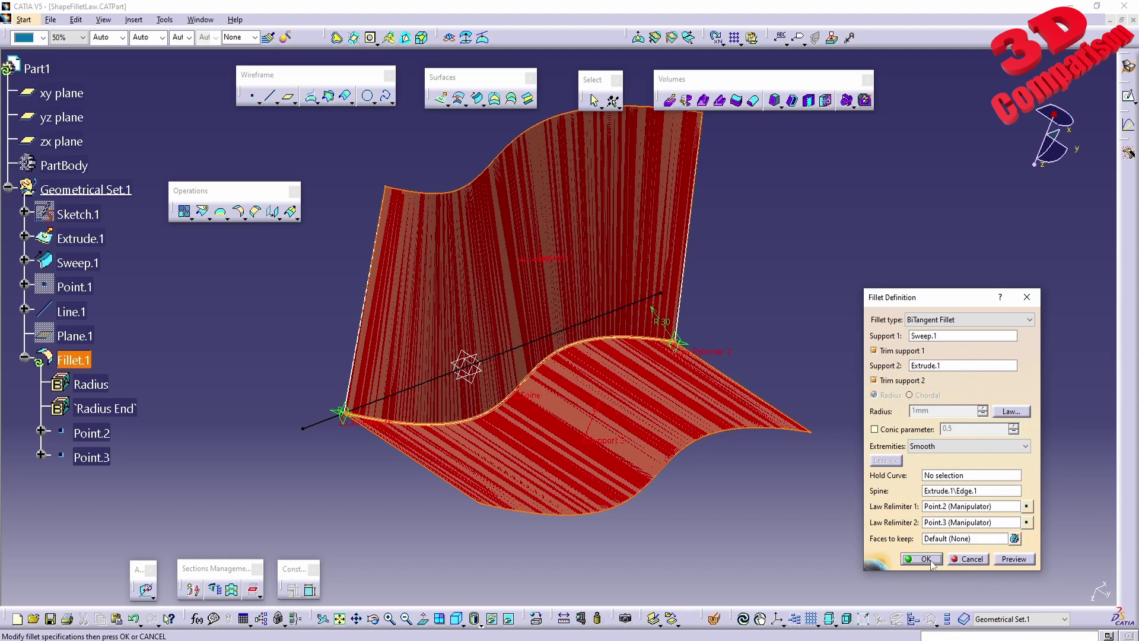
click(925, 559)
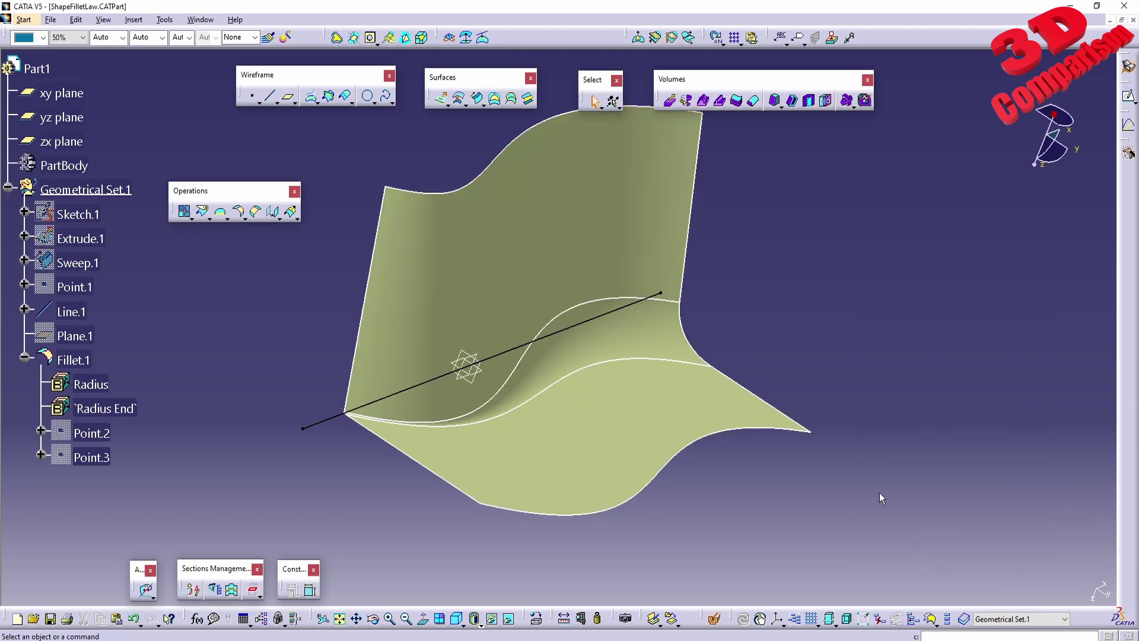
middle_drag(755, 384, 438, 295)
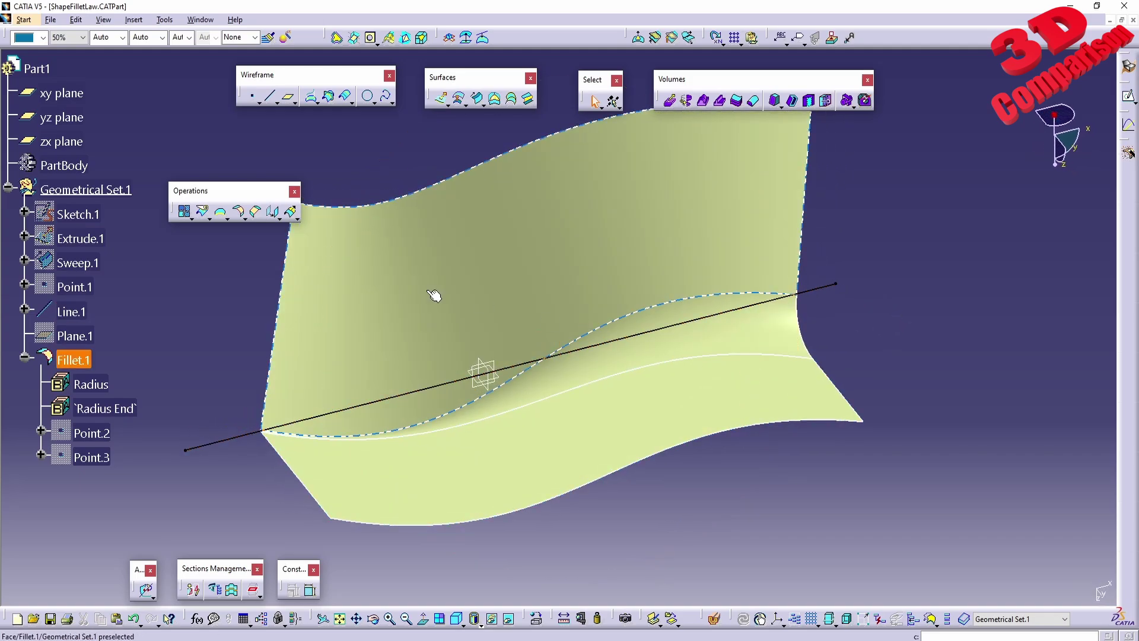
click(245, 222)
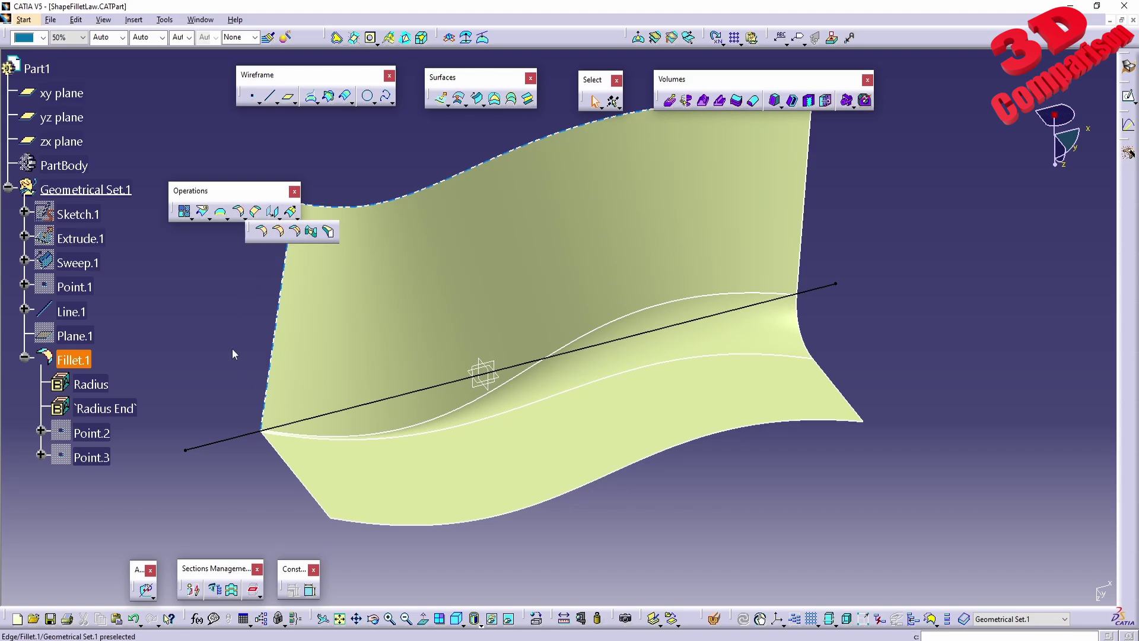
middle_drag(266, 325, 329, 347)
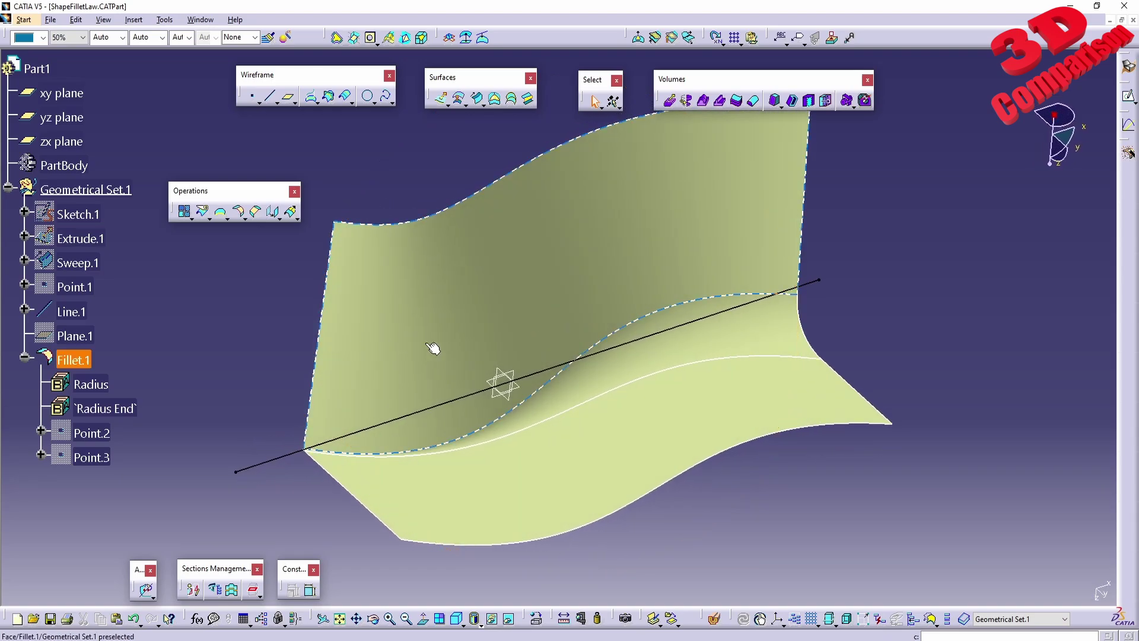
middle_drag(710, 277, 681, 296)
drag(617, 588, 8, 345)
click(707, 507)
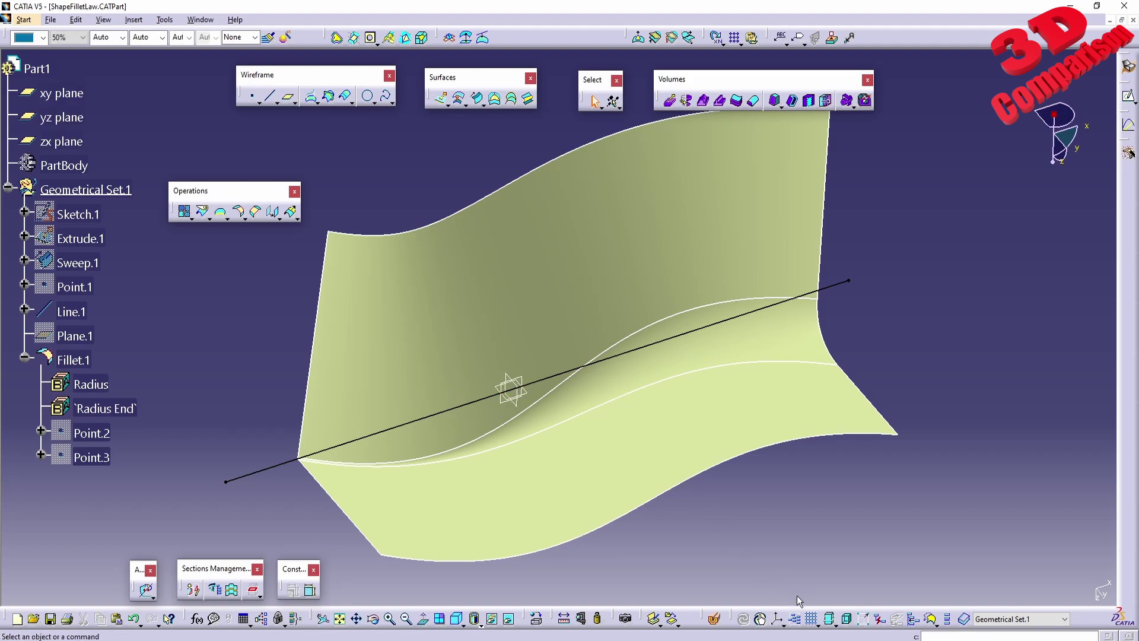
drag(785, 592, 1106, 358)
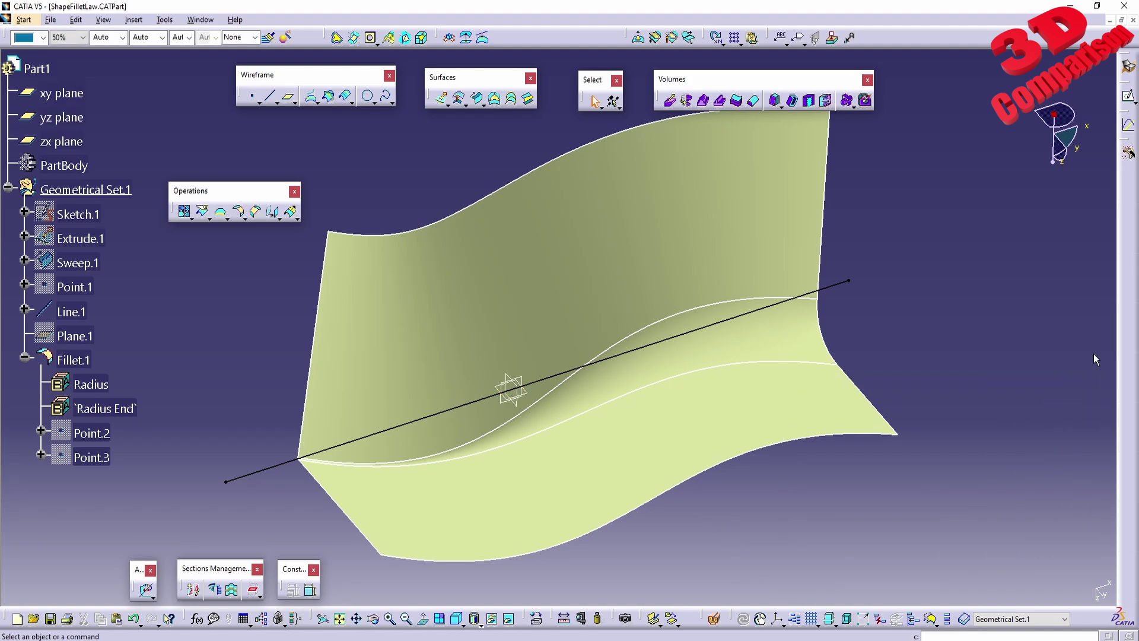